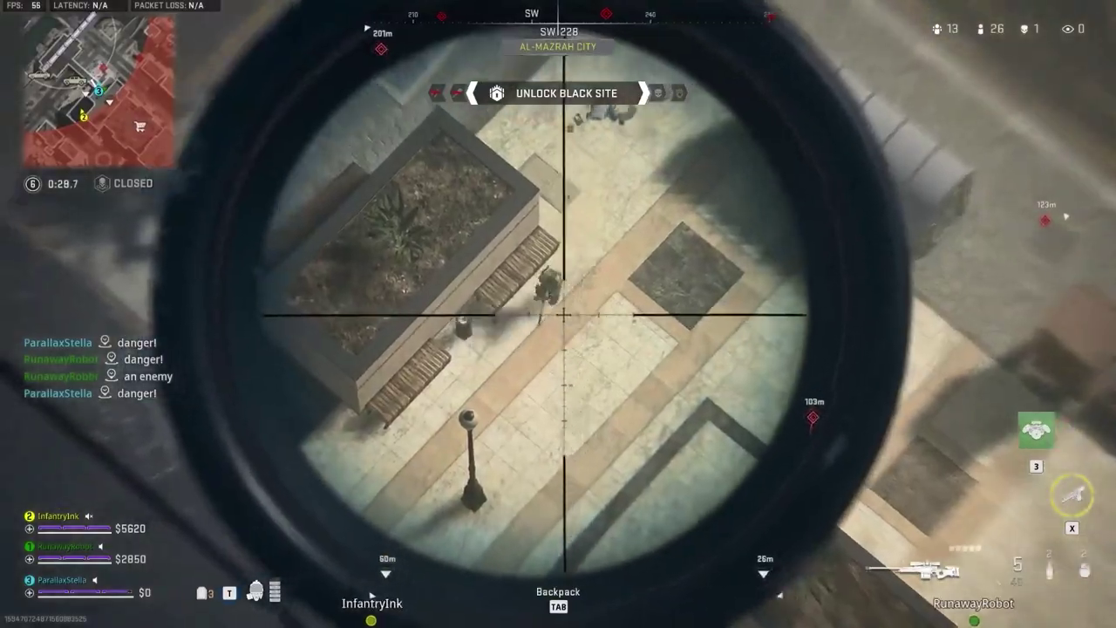
click(558, 314)
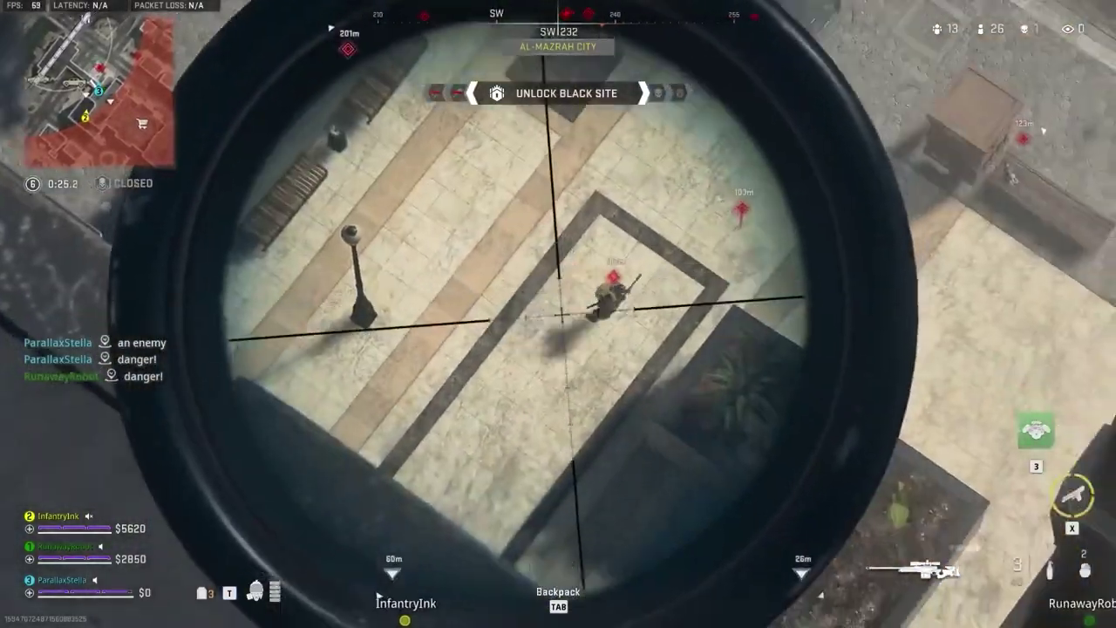
click(558, 314)
click(558, 314)
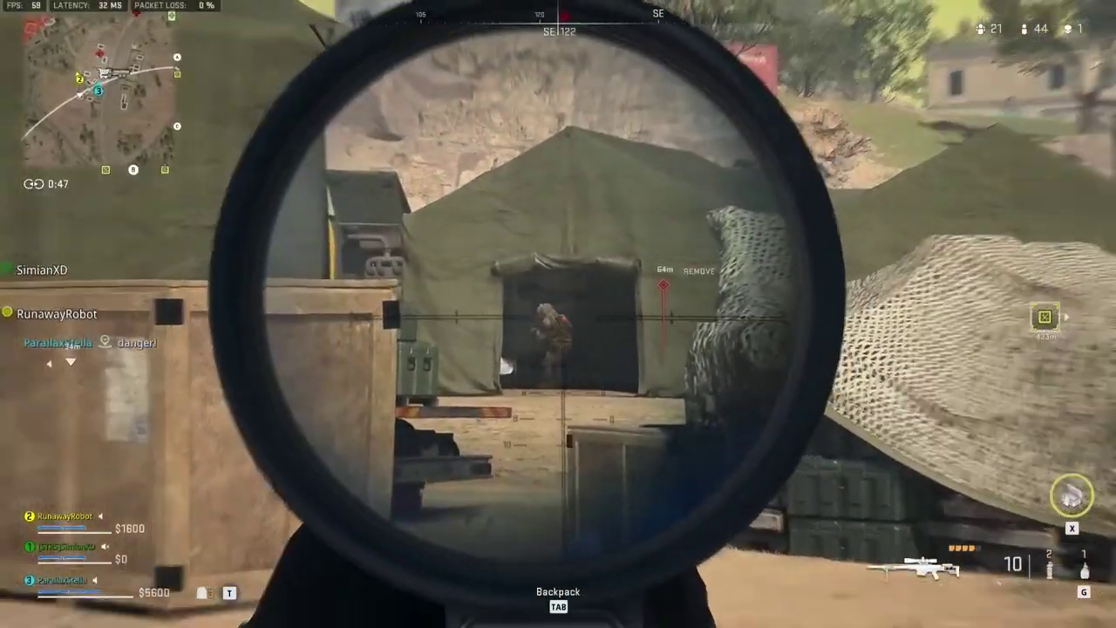
click(559, 314)
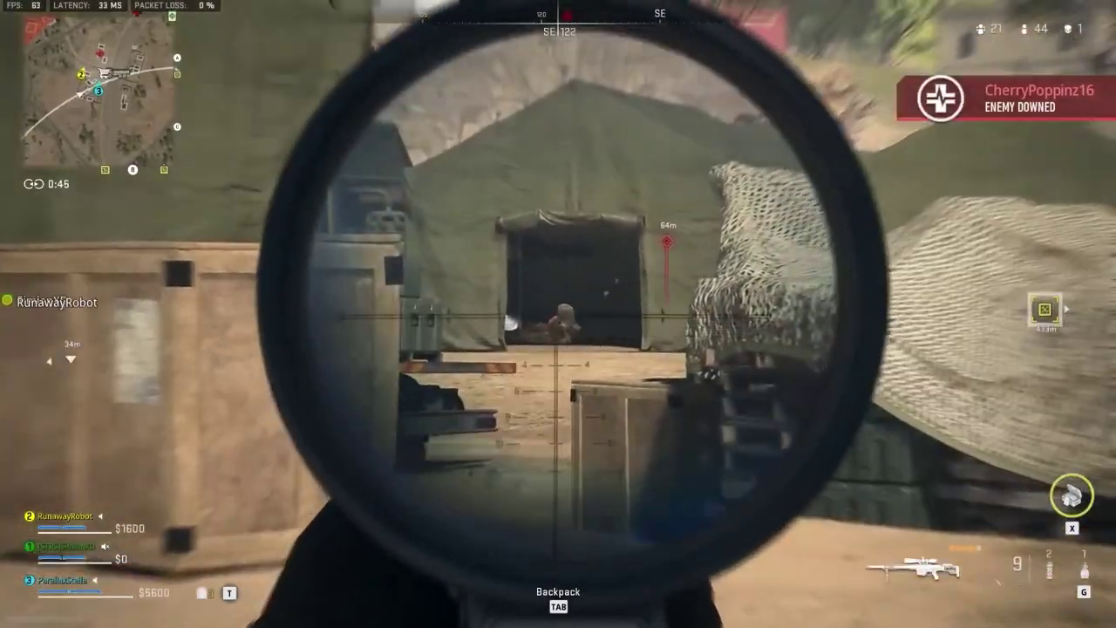
click(558, 314)
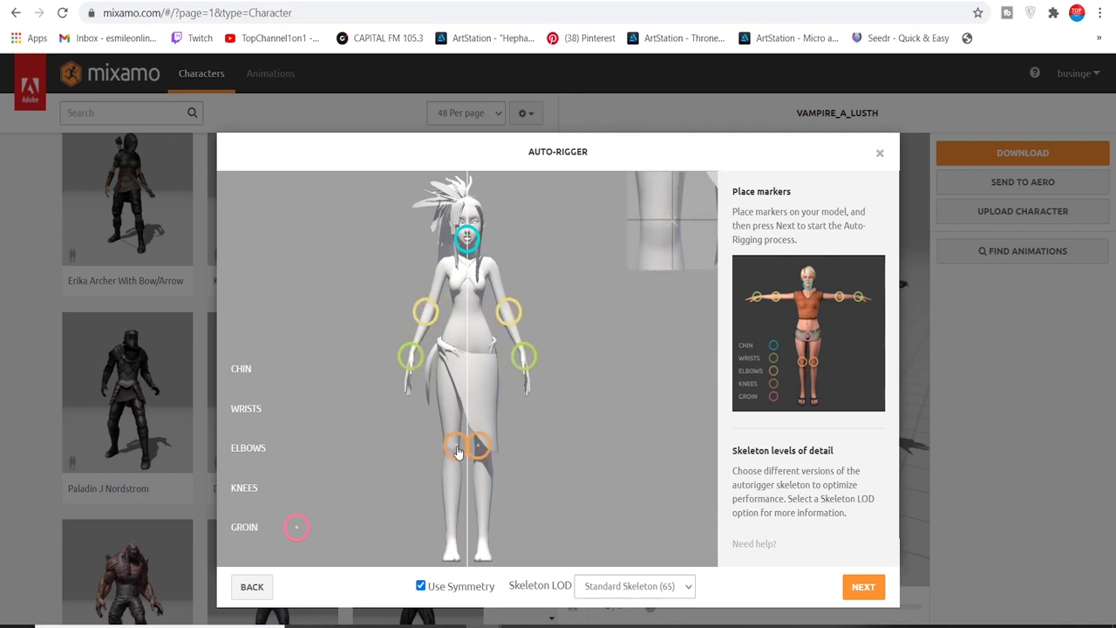
- Place the Auto-Rigger's groin marker on the model's centreline below the waist and proceed with the auto-rigging
mouse_move(467, 356)
mouse_down()
mouse_move(465, 371)
mouse_move(467, 359)
mouse_up()
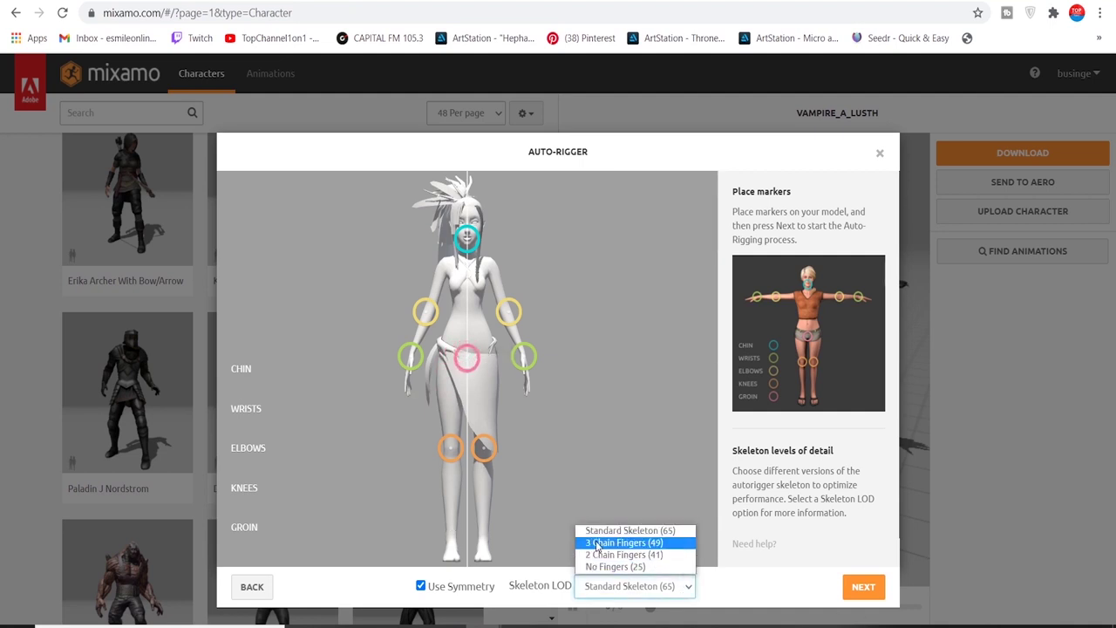
click(573, 223)
click(871, 586)
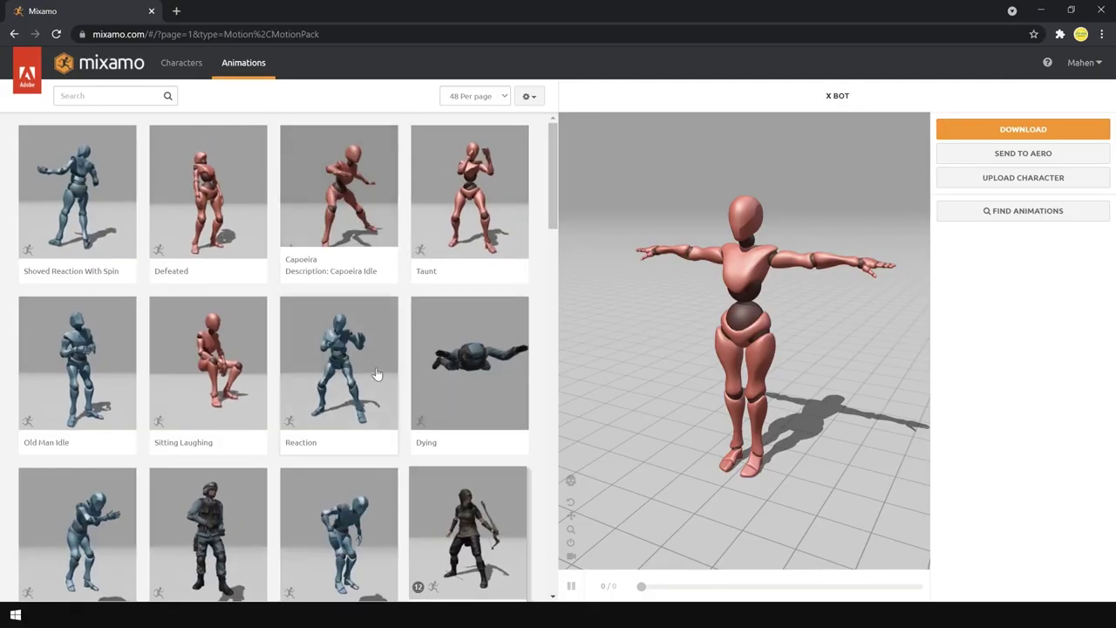
- Select the Eve By J.Gonzales character and download it as FBX for Unity(.fbx) in T-pose
click(182, 63)
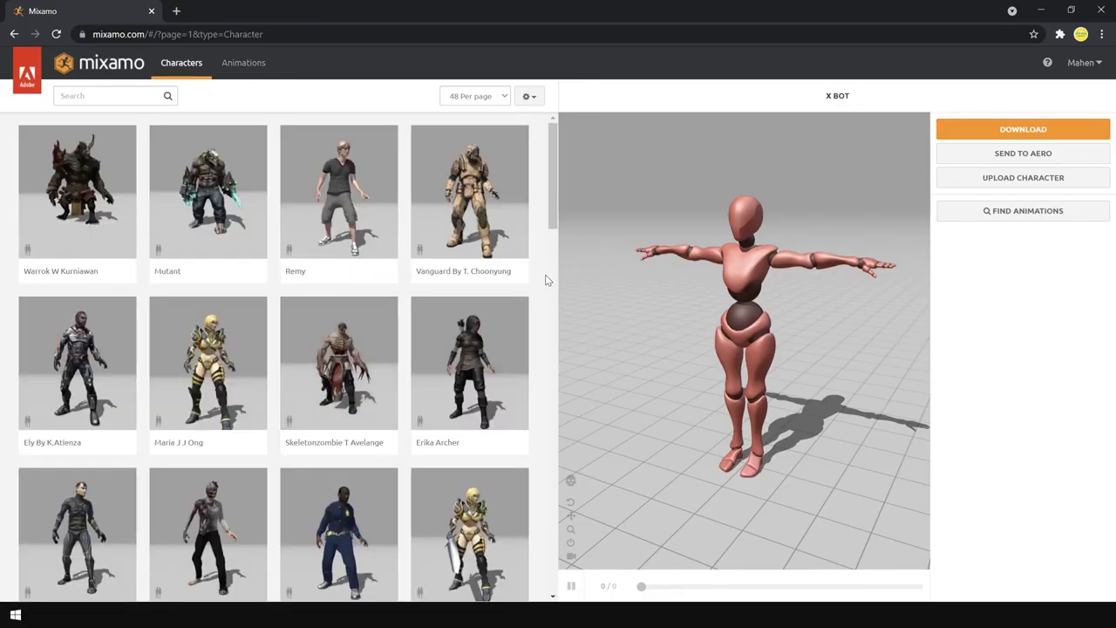
drag(552, 225, 559, 585)
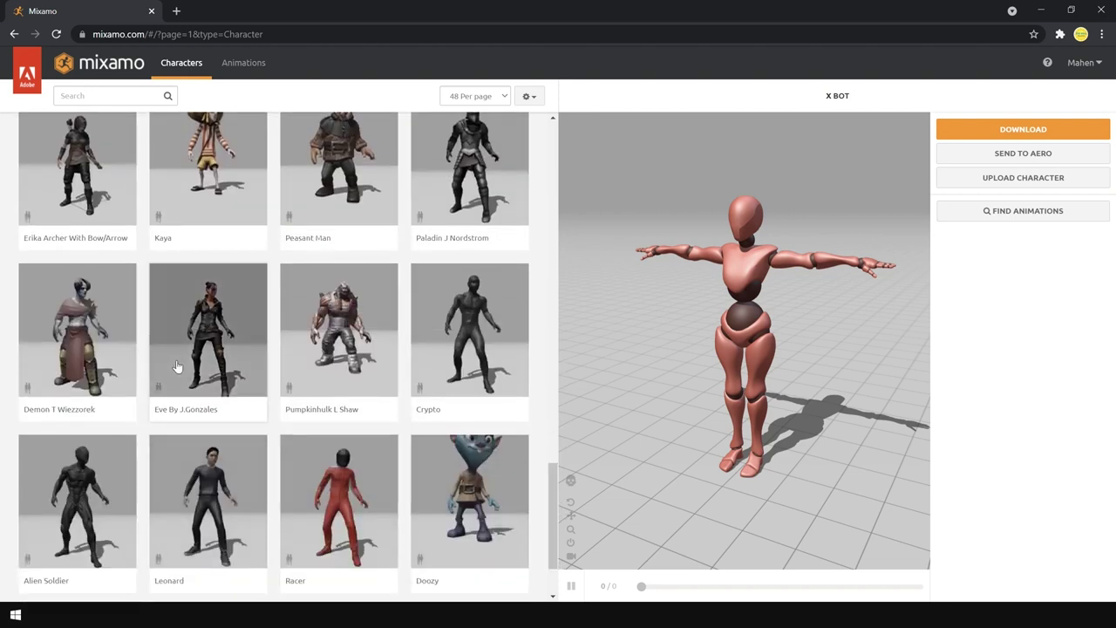
click(207, 335)
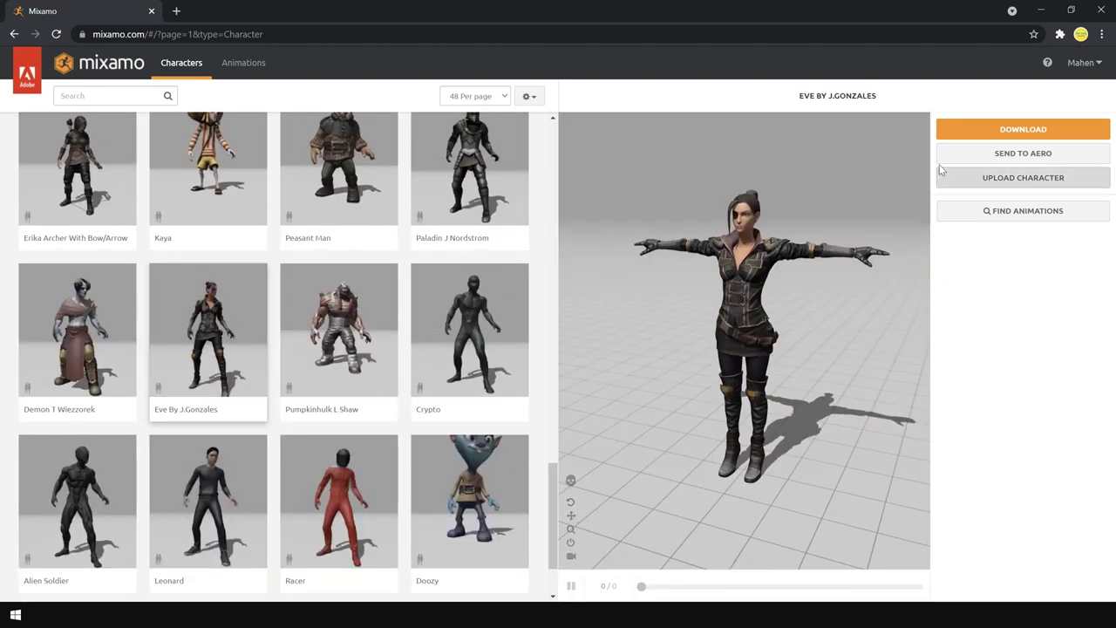
click(1008, 129)
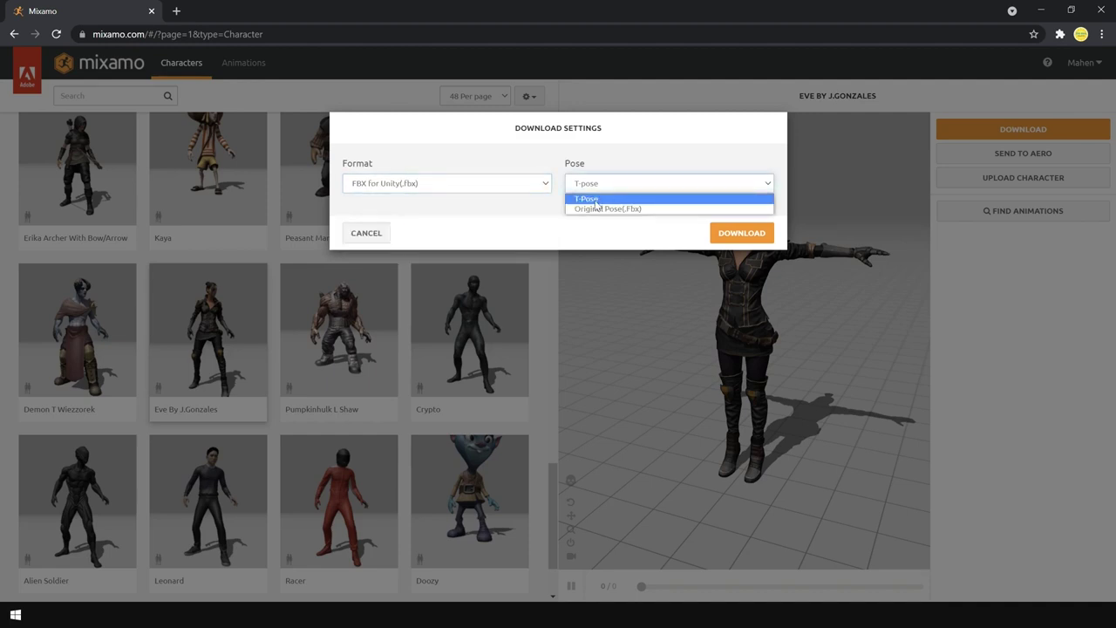
click(747, 234)
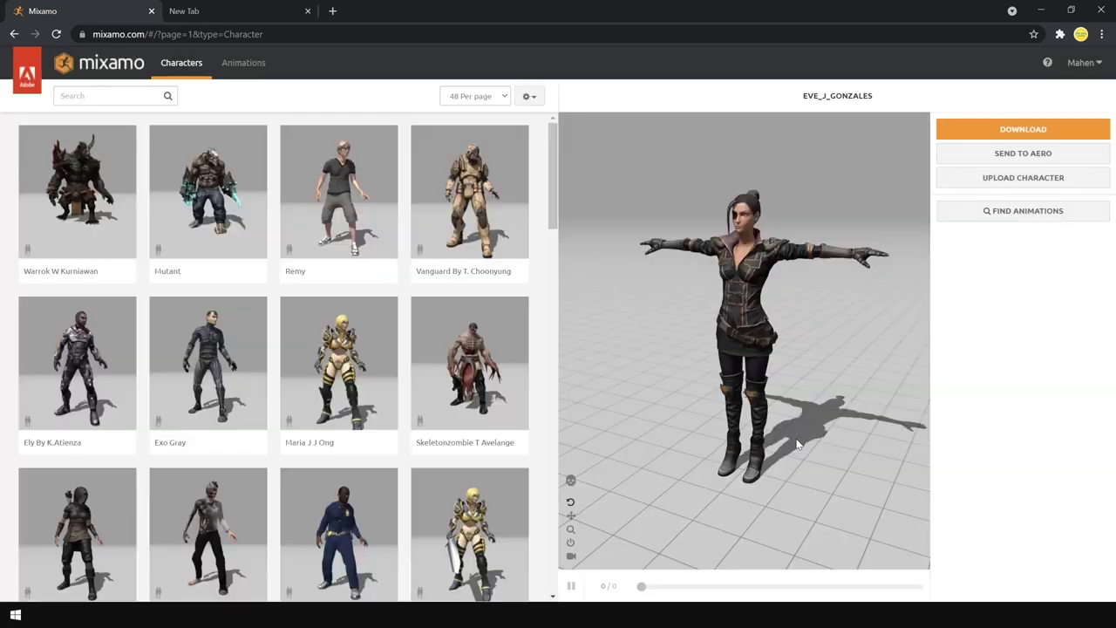
- Search the animations for "walk" and apply the Walking animation to the Eve character
click(244, 63)
mouse_move(555, 204)
mouse_down()
mouse_move(557, 353)
mouse_move(562, 186)
mouse_up()
click(106, 95)
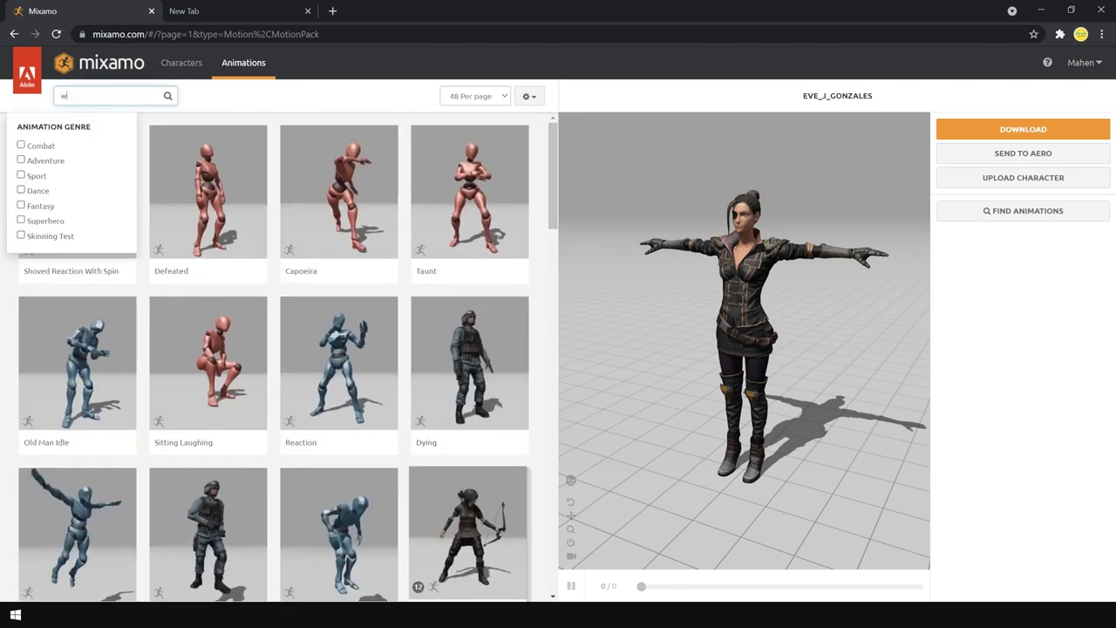
key(Return)
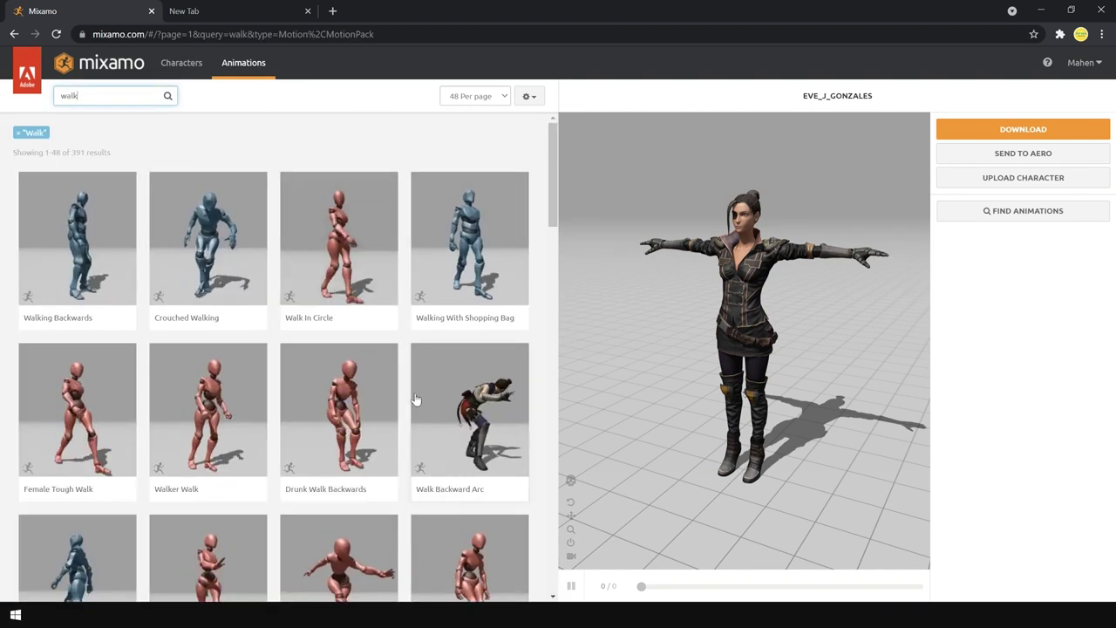
scroll(471, 366, down, 2)
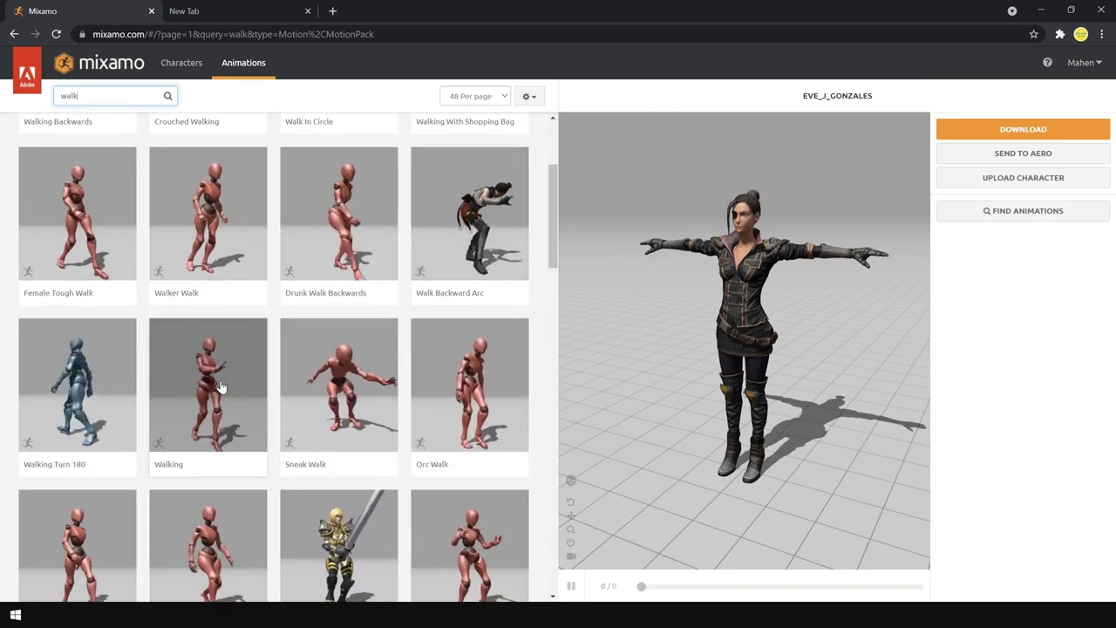
click(221, 388)
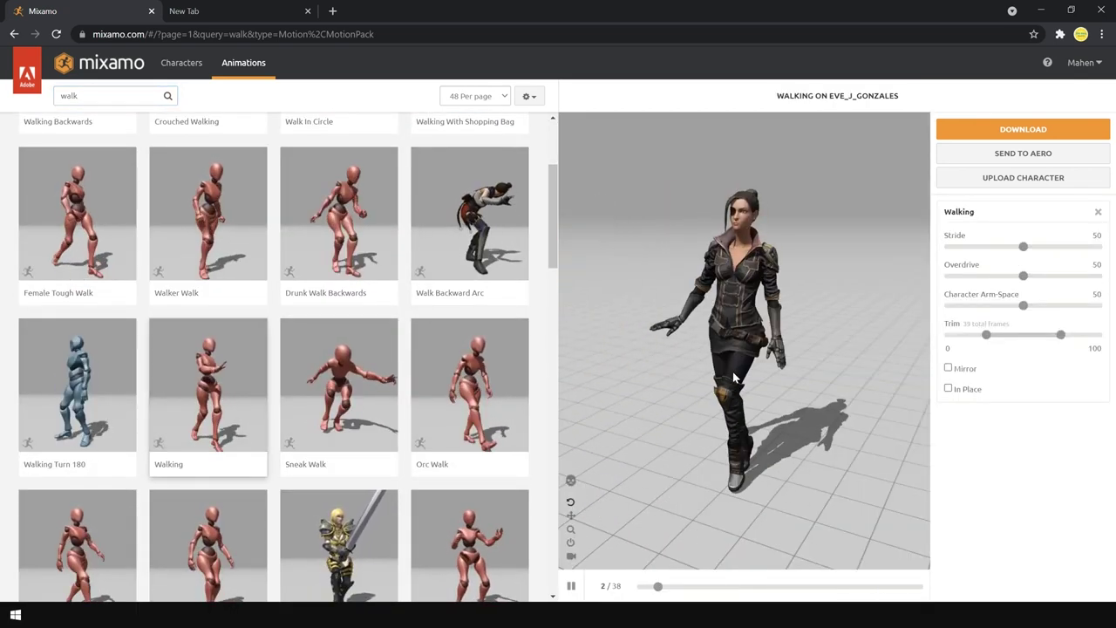
- Preview the Walking animation with the In Place option enabled, and turn the option off again
mouse_move(1023, 276)
mouse_down()
mouse_move(1052, 276)
mouse_move(1023, 276)
mouse_up()
click(949, 388)
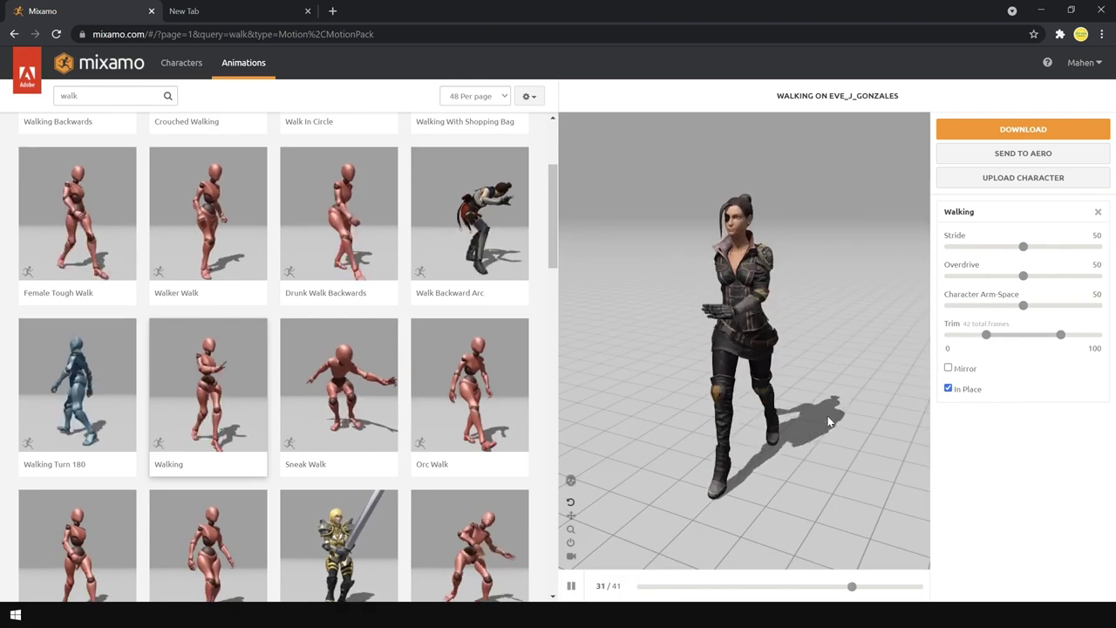
click(949, 388)
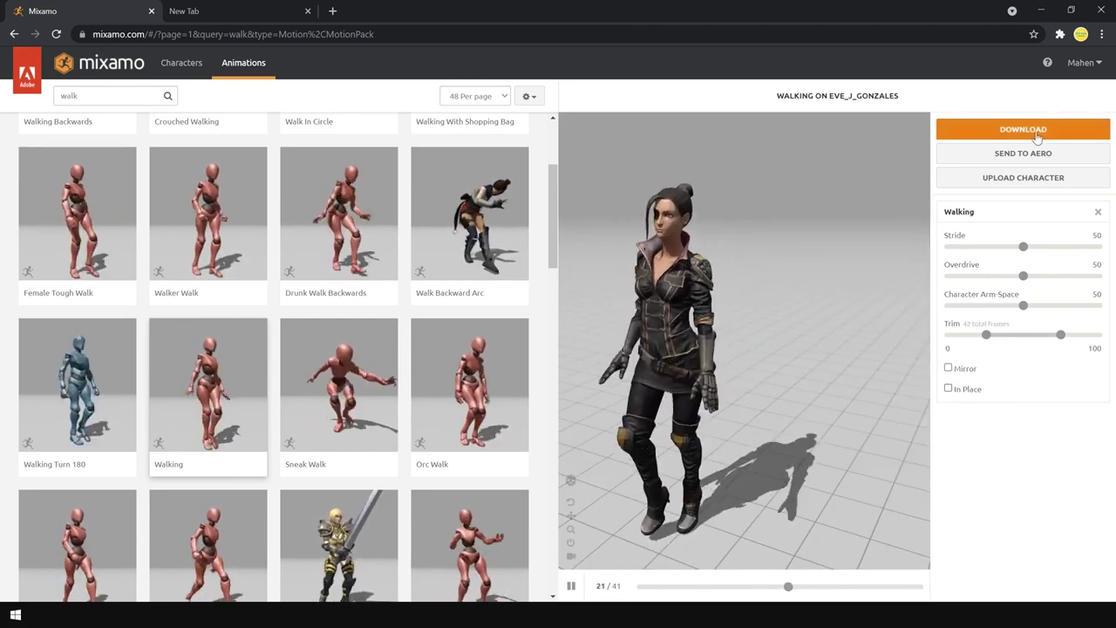
- Download the Walking animation as FBX for Unity(.fbx) with the skin option set to Without Skin
click(1023, 129)
click(375, 184)
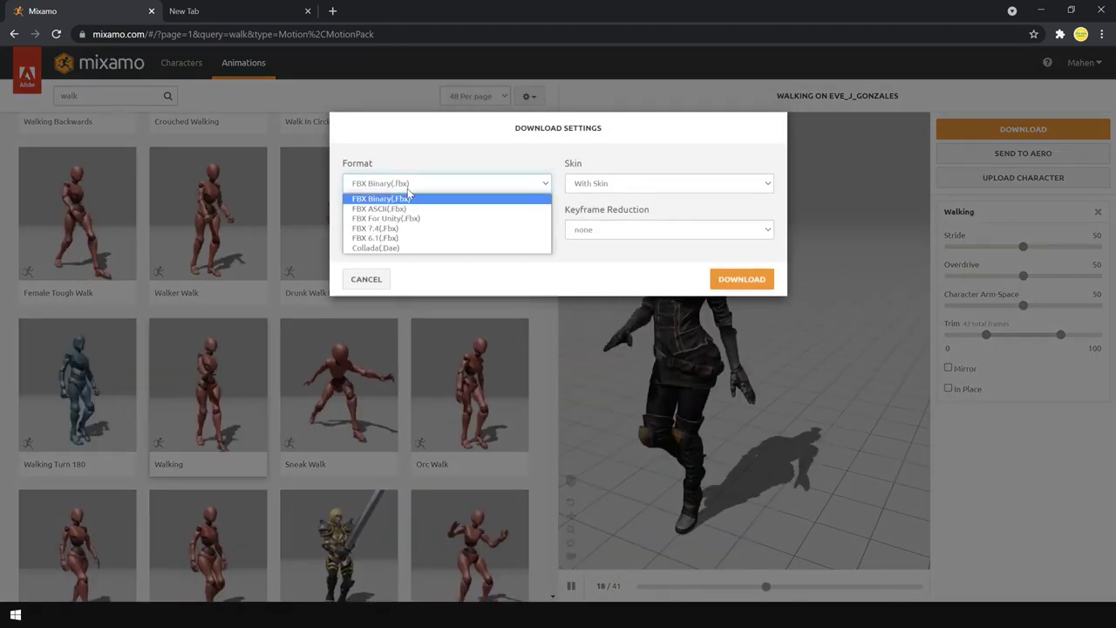
click(414, 220)
click(614, 183)
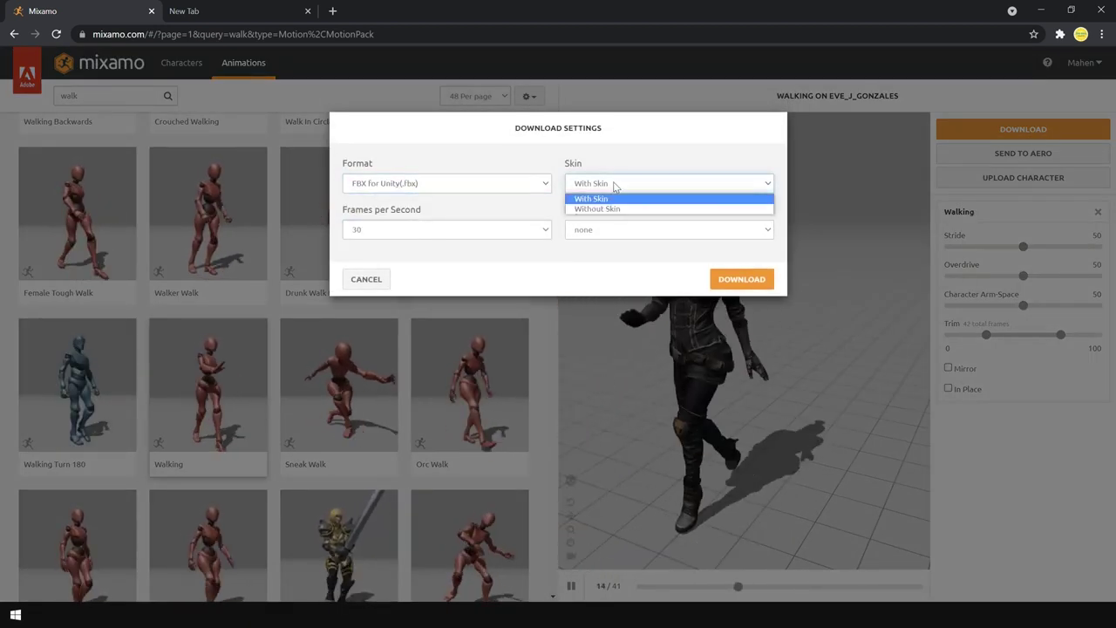
click(616, 207)
click(723, 183)
click(723, 196)
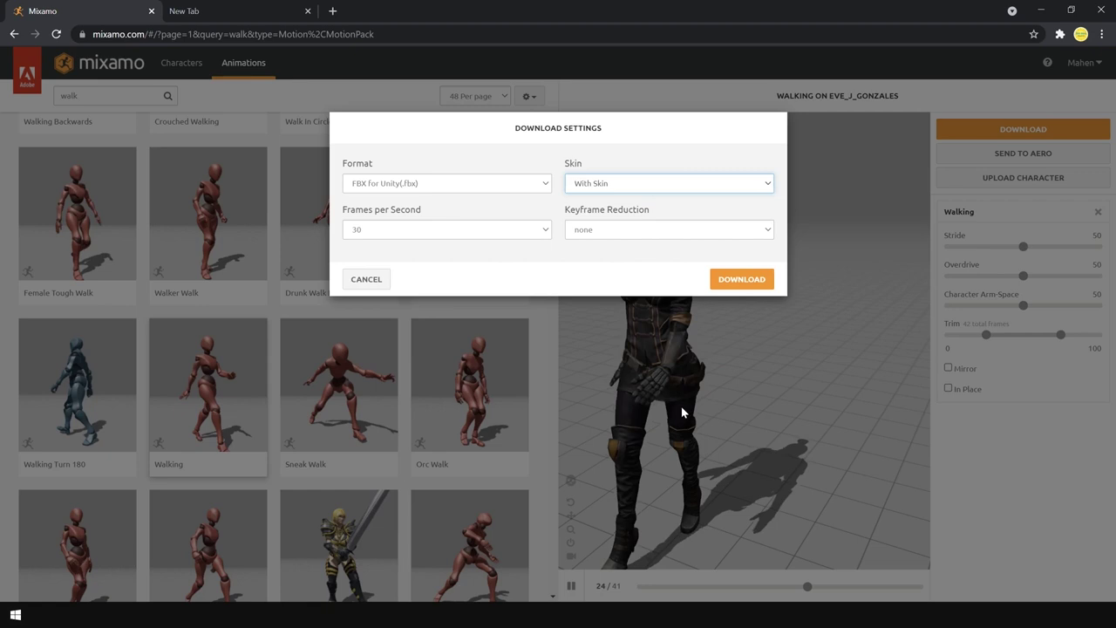
click(618, 185)
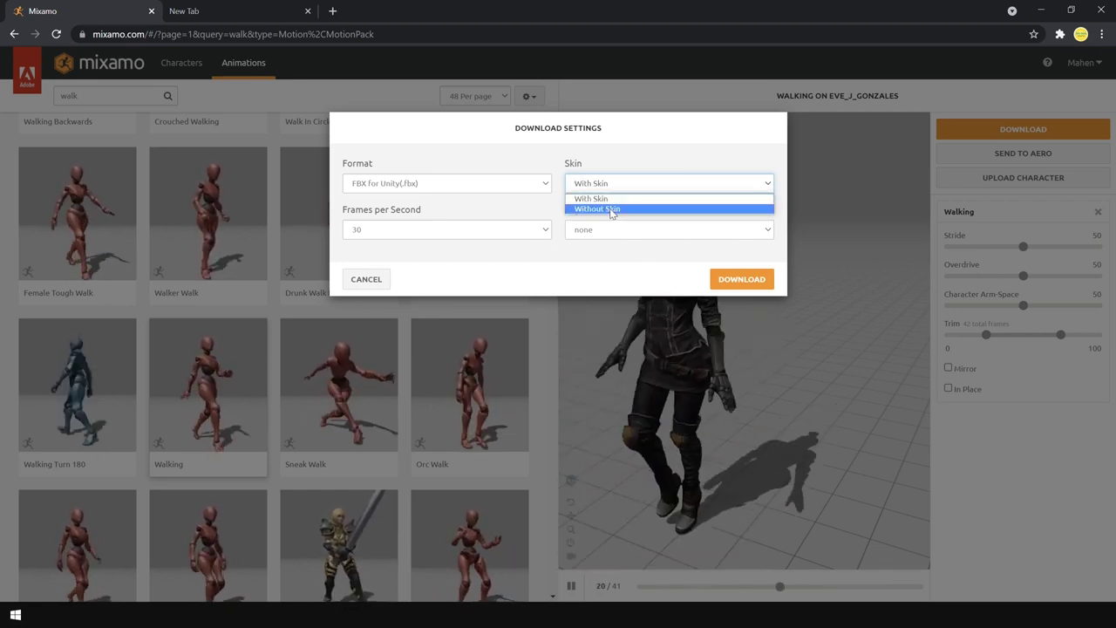
click(608, 209)
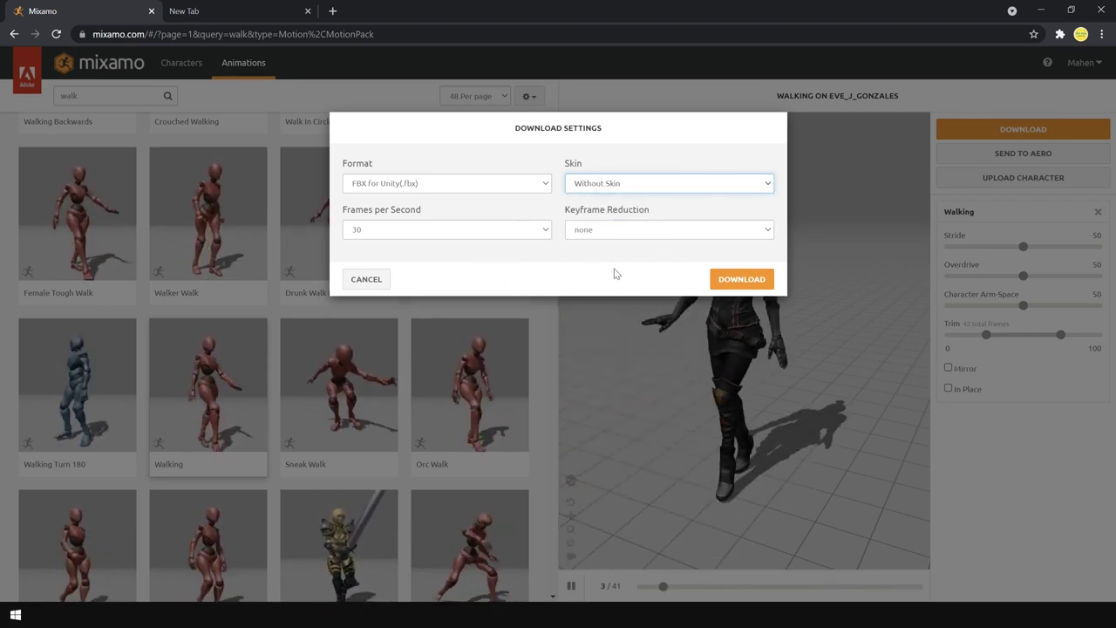
click(744, 281)
- Download the Snake Hip Hop Dance animation as FBX Binary(.fbx) with skin at 60 frames per second
key(alt+Tab)
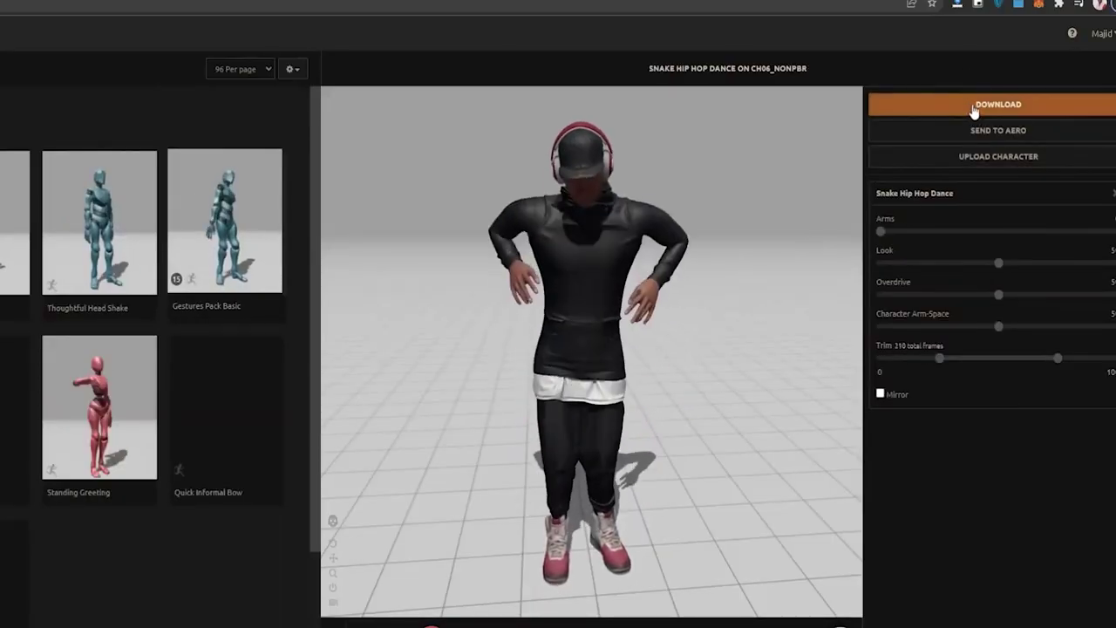
click(977, 107)
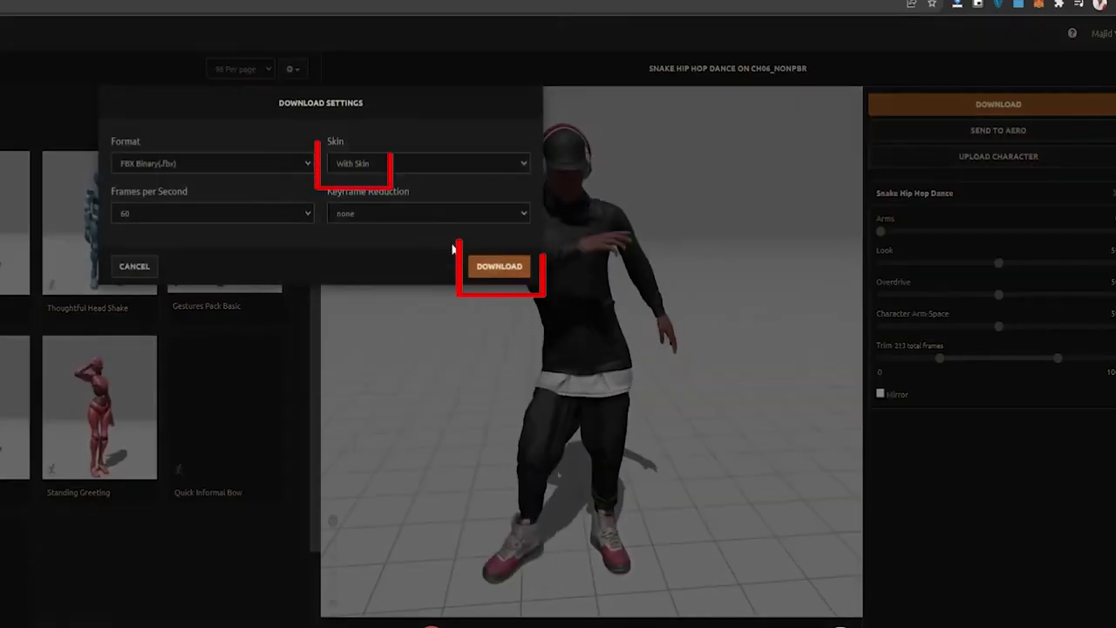
click(512, 270)
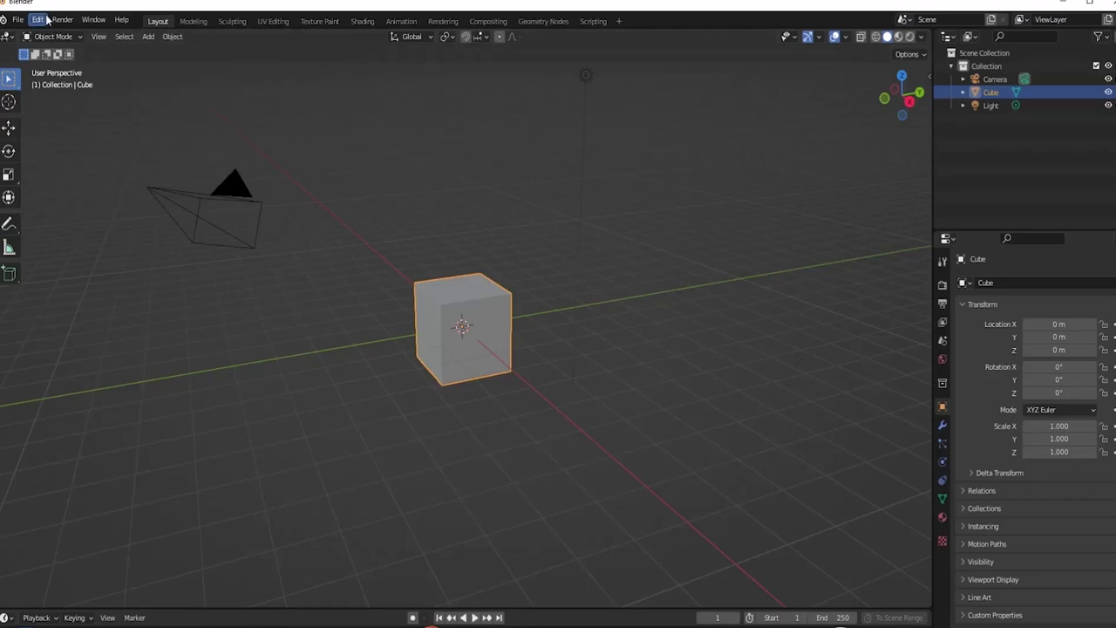
- In Blender, enable the Rigging: Expy Kit add-on in the preferences and close the preferences window
click(38, 19)
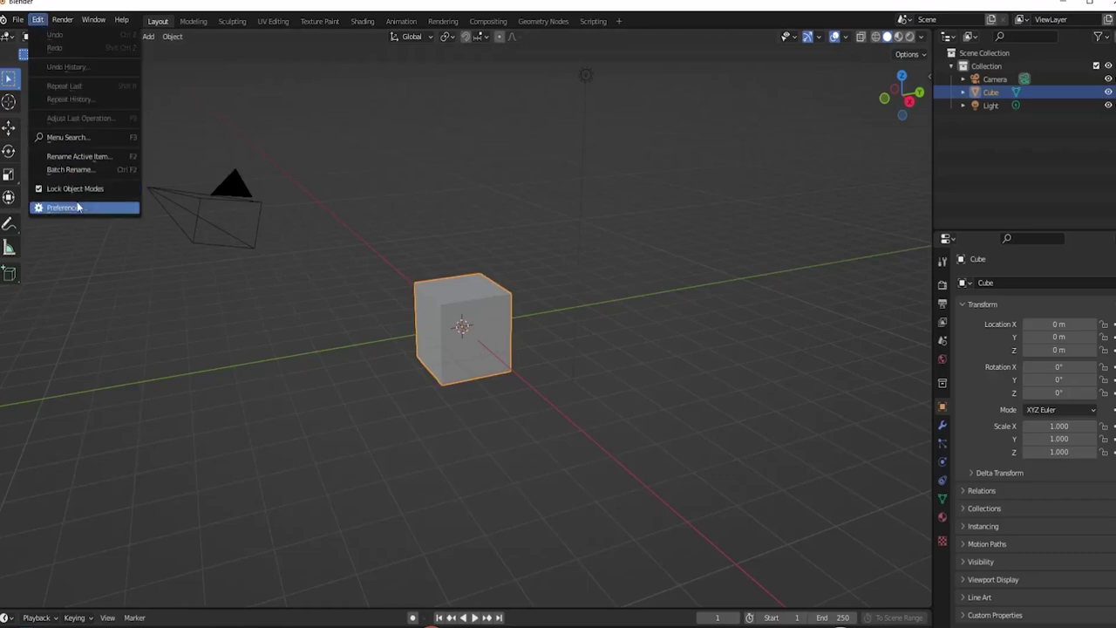
click(78, 207)
click(166, 43)
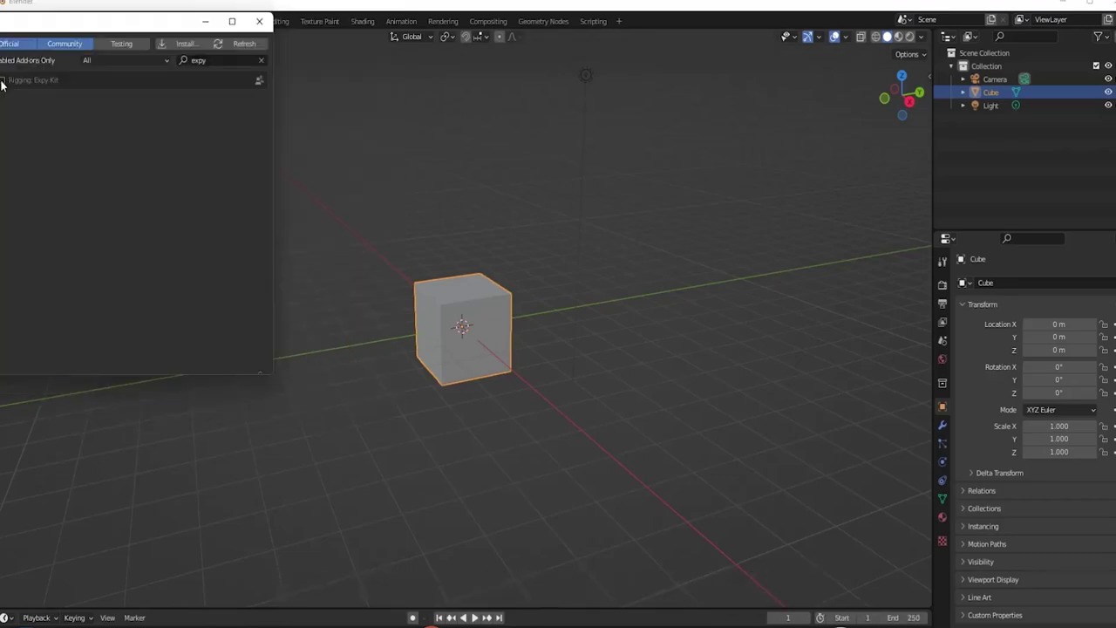
click(3, 81)
click(255, 24)
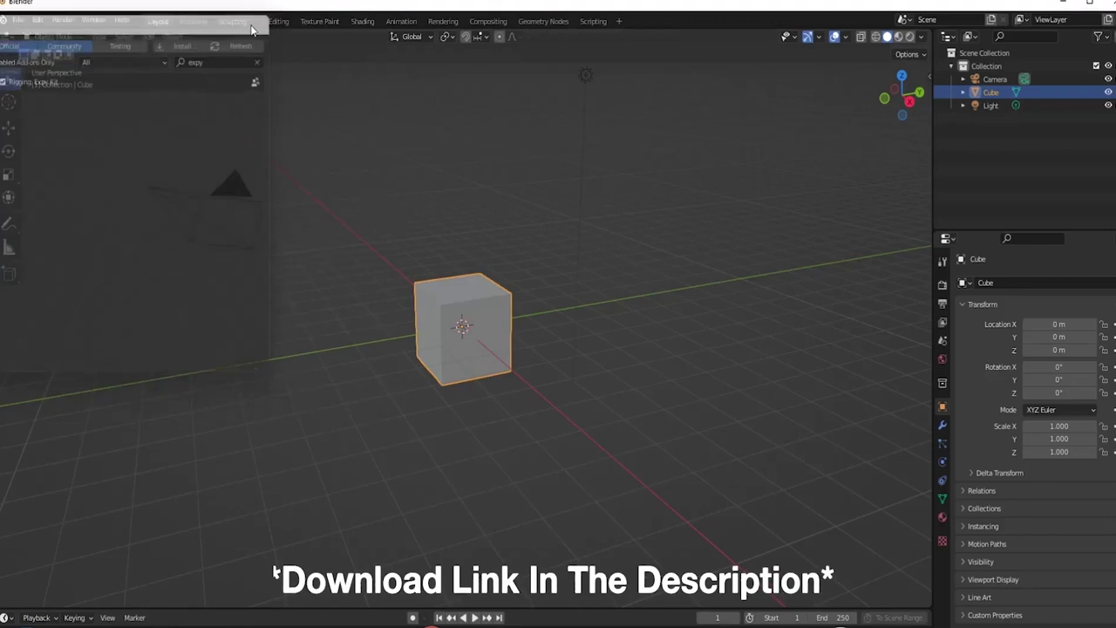
- Delete the default cube from the scene
key(alt+a)
click(429, 349)
key(Delete)
- Start an FBX import, browse the Downloads folder's FBX files and expand the Armature import options
click(18, 19)
mouse_move(75, 202)
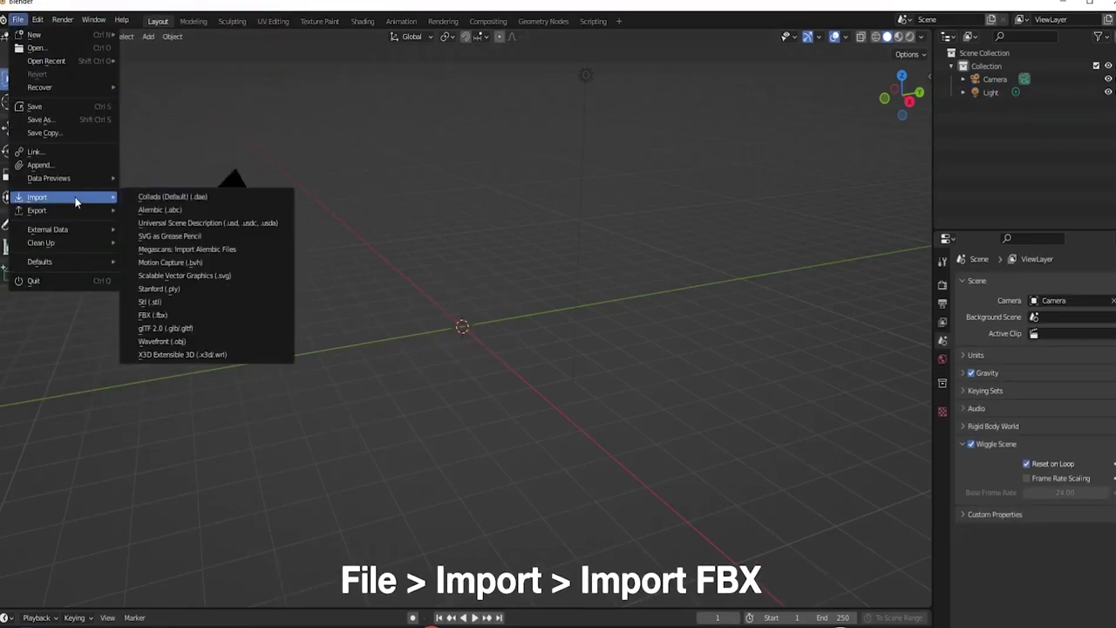
click(192, 318)
drag(729, 277, 718, 456)
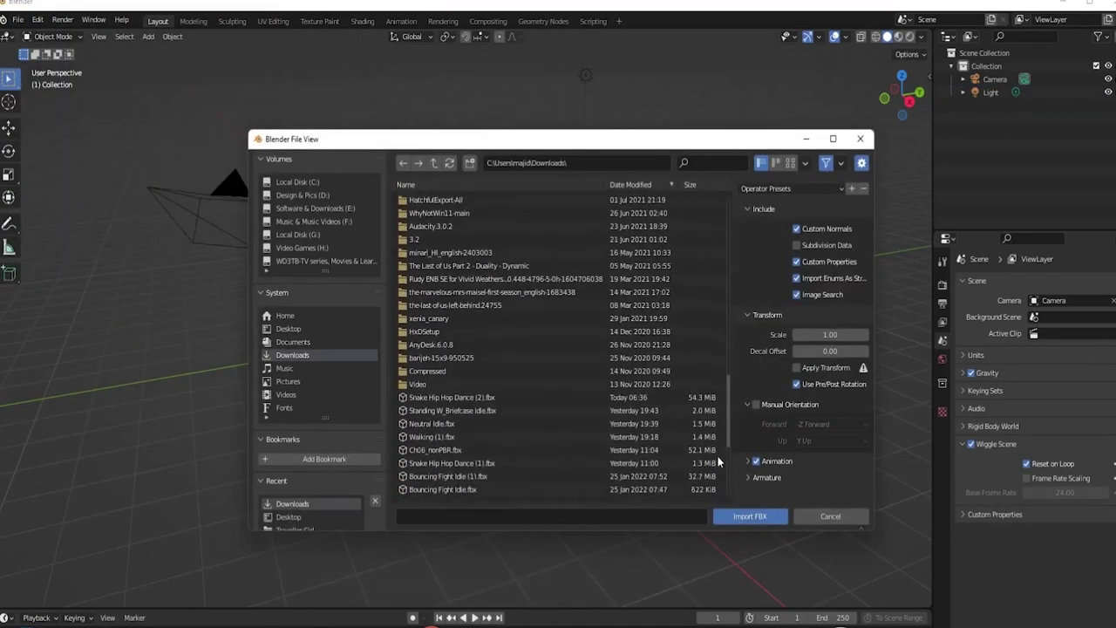
click(749, 478)
scroll(748, 463, down, 3)
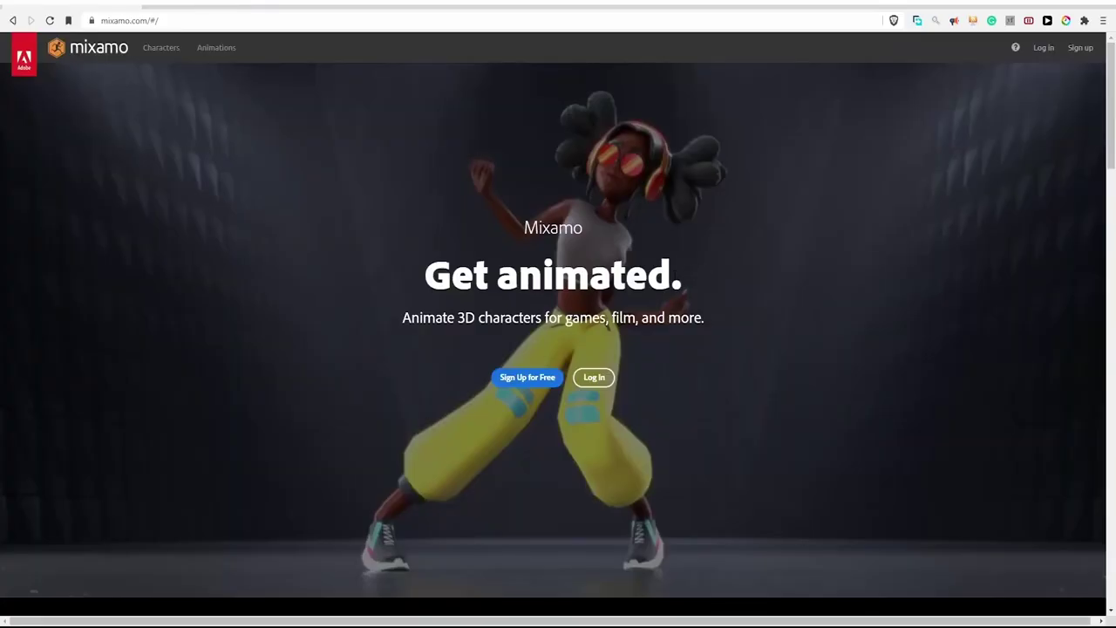
- On the Mixamo website, log in to the account and search the characters for "ninja"
click(1044, 49)
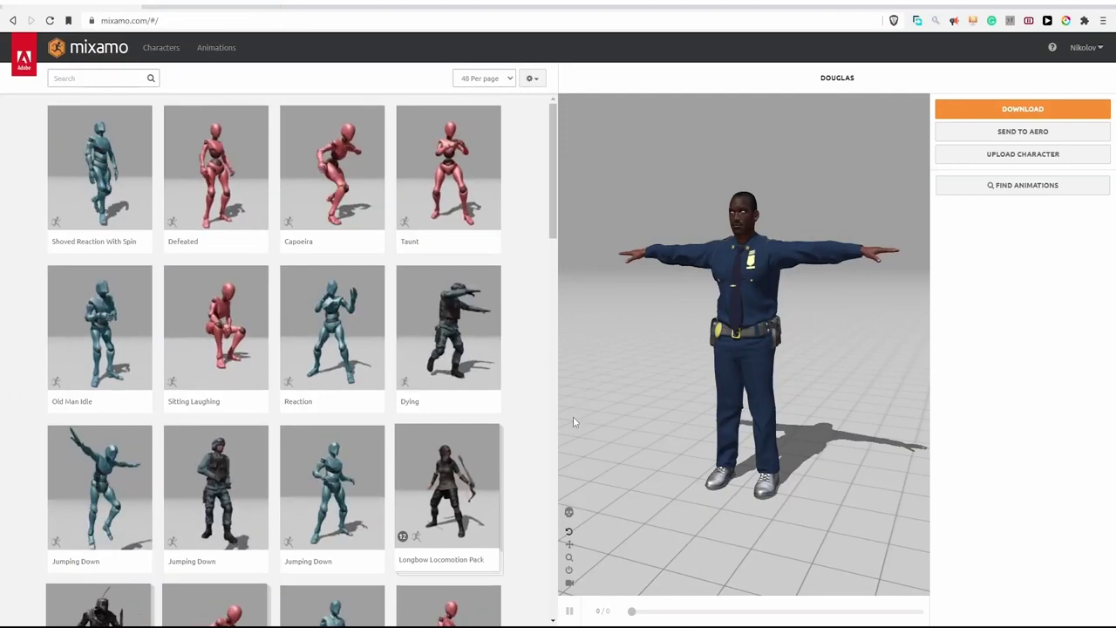
click(166, 50)
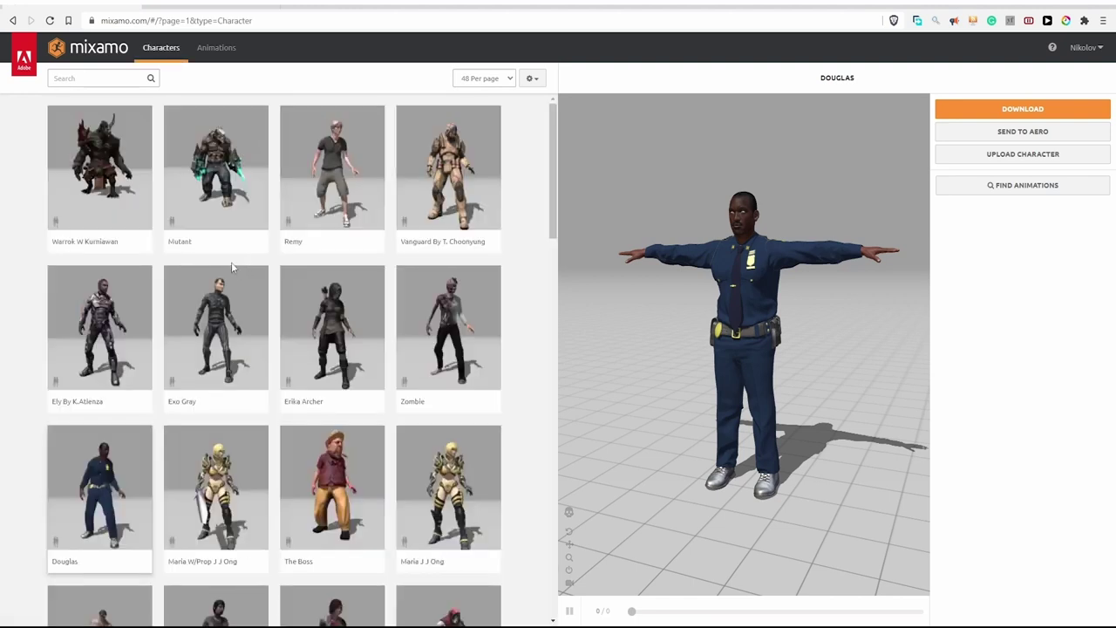
click(117, 74)
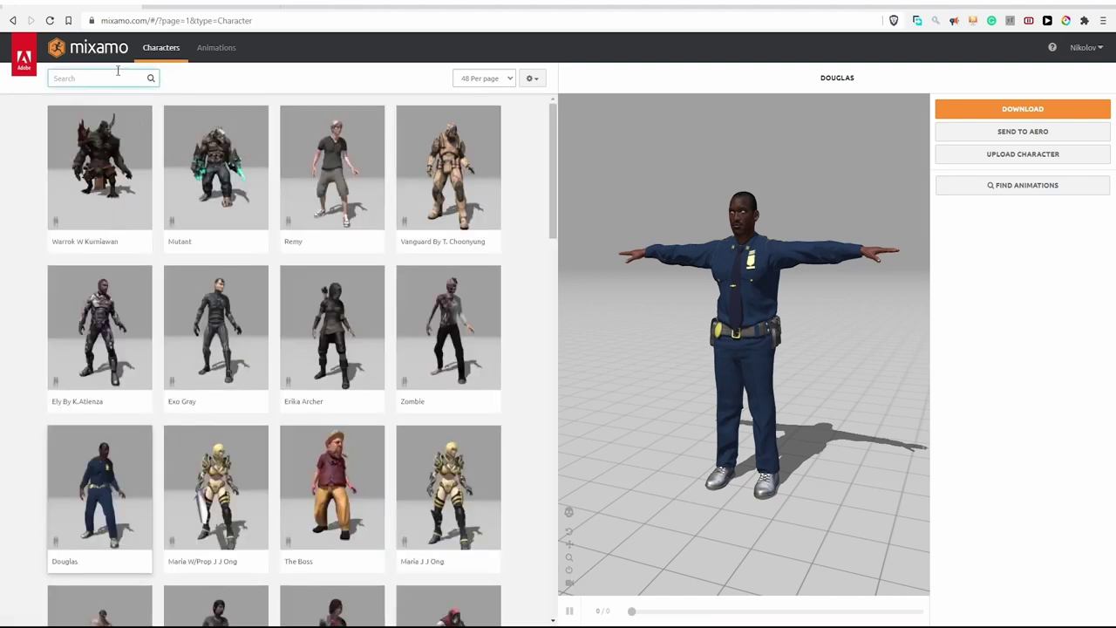
text(ninja)
key(Return)
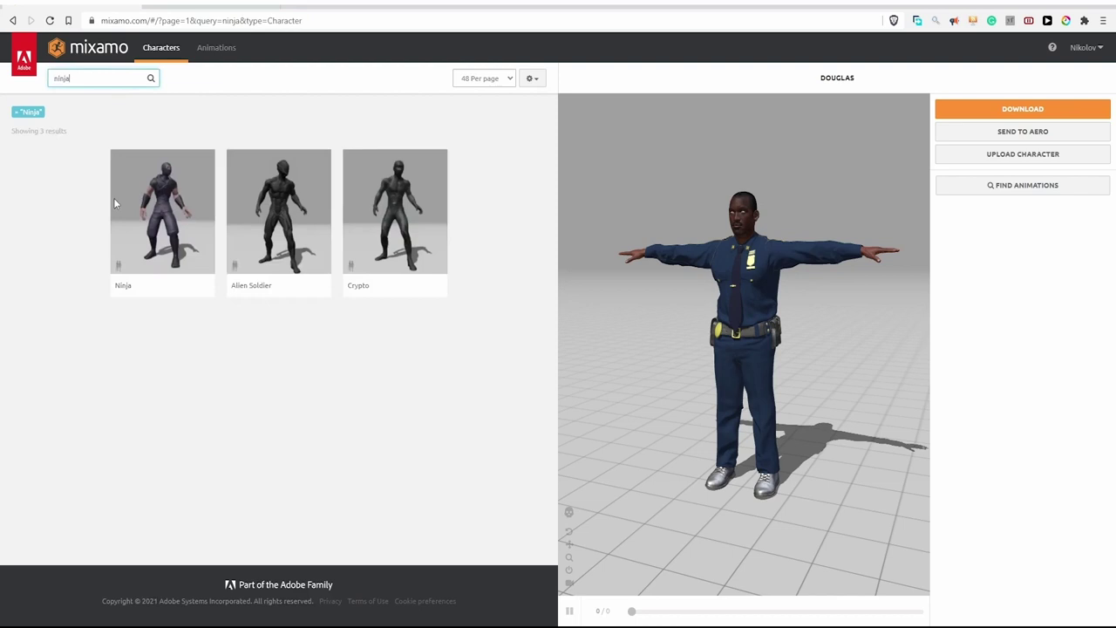
- Choose the Ninja character, apply the Walk Backward animation and download it as FBX Binary with skin at 30 frames per second
click(173, 198)
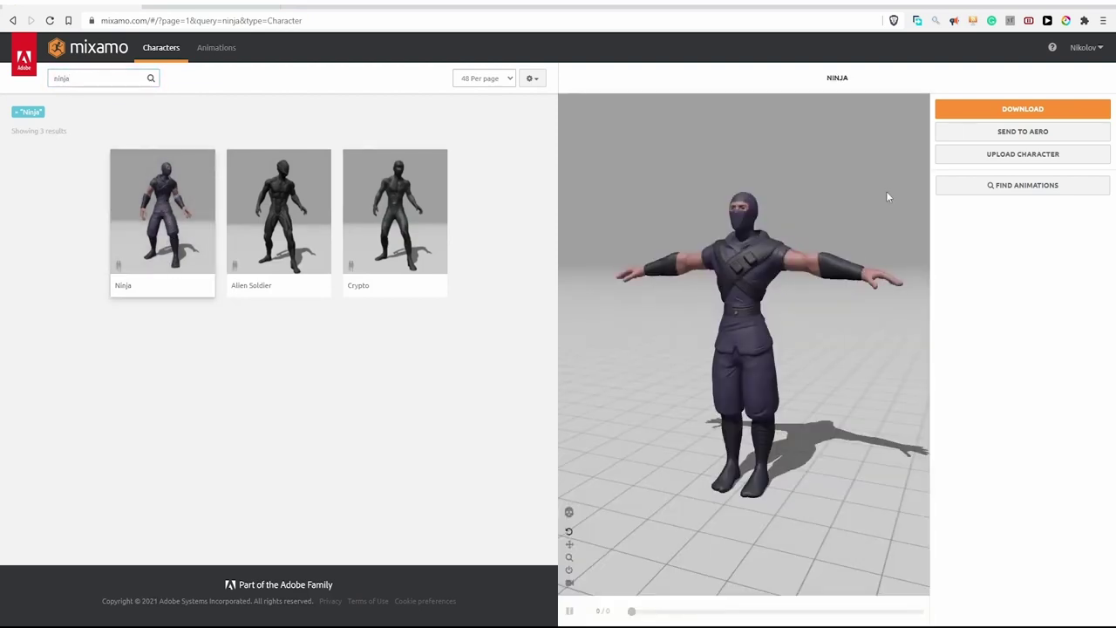
click(218, 48)
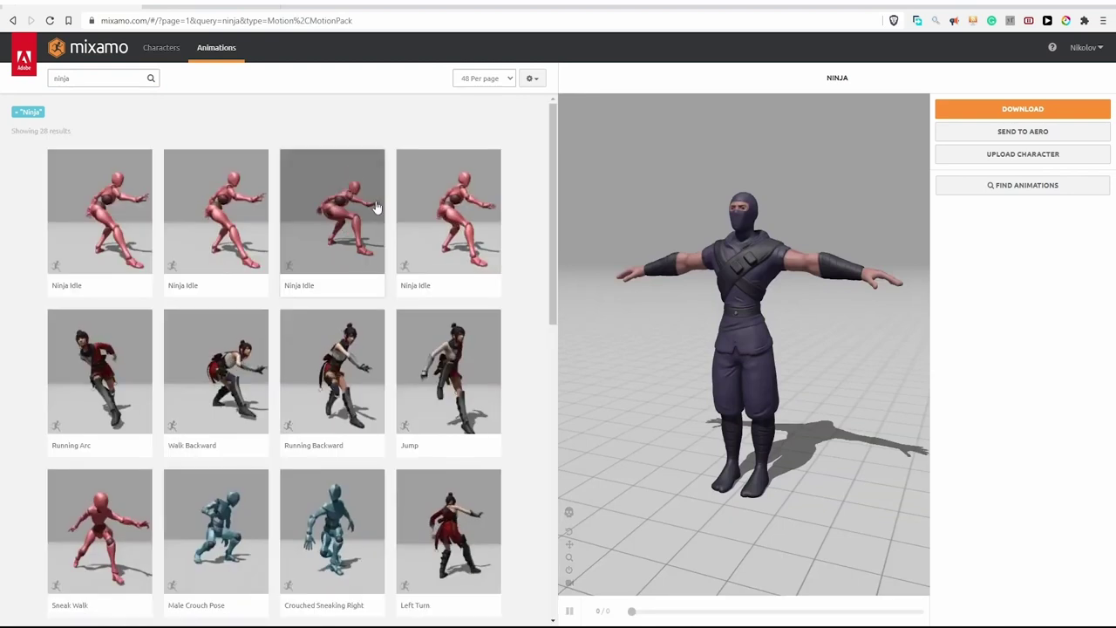
click(218, 375)
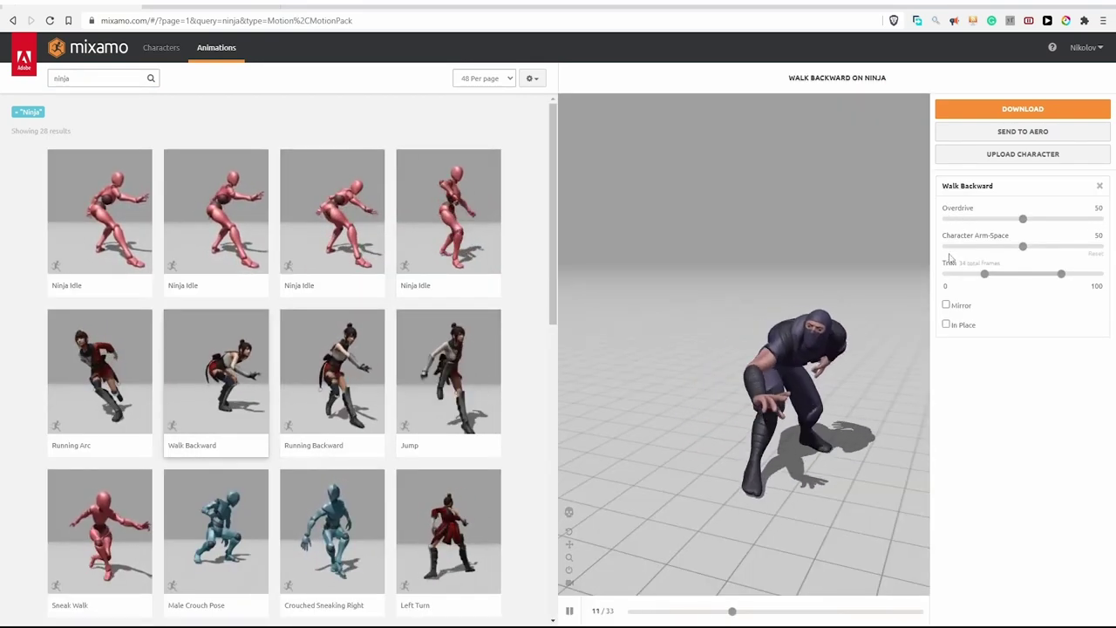
click(1006, 112)
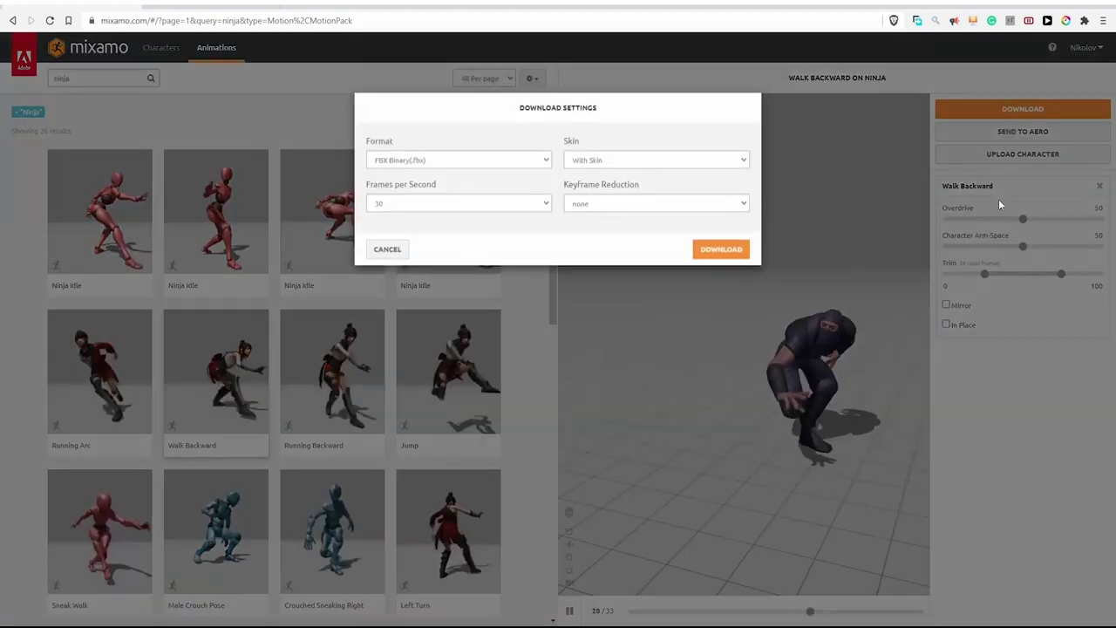
click(721, 249)
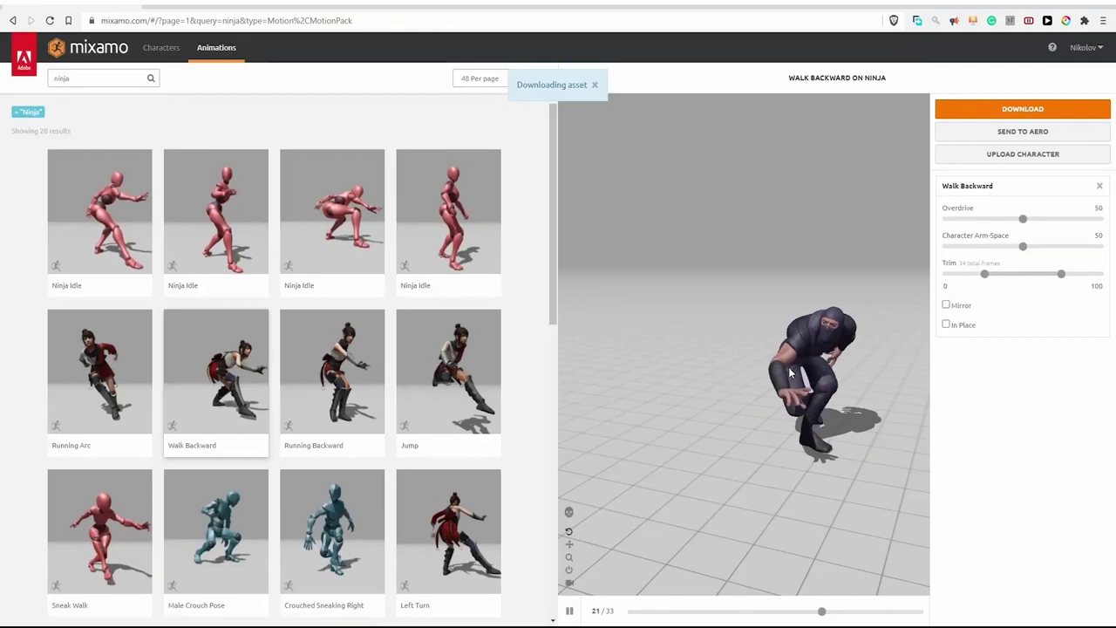
- Search the characters for "bot", choose X Bot with the Walk Backward animation and download it as FBX Binary with skin
click(161, 50)
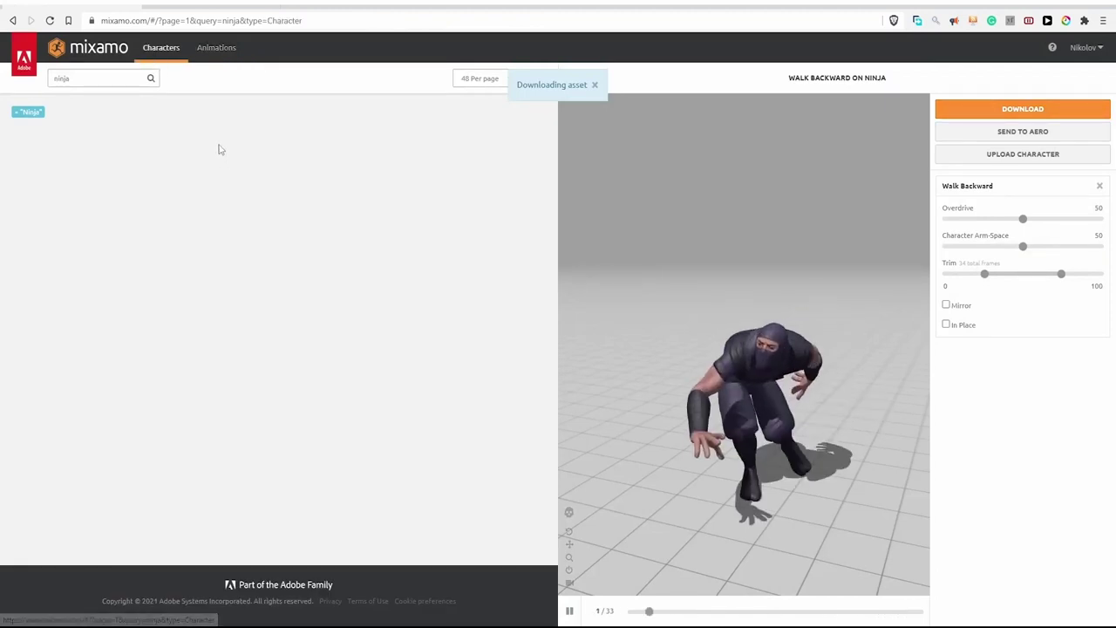
double_click(112, 78)
text(bot)
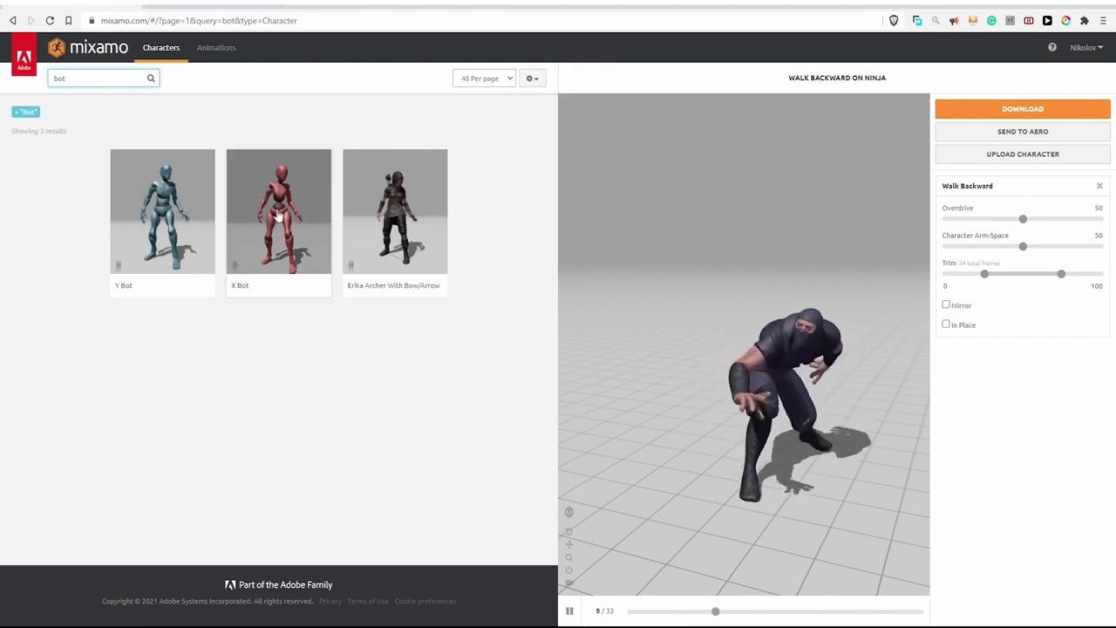
click(279, 209)
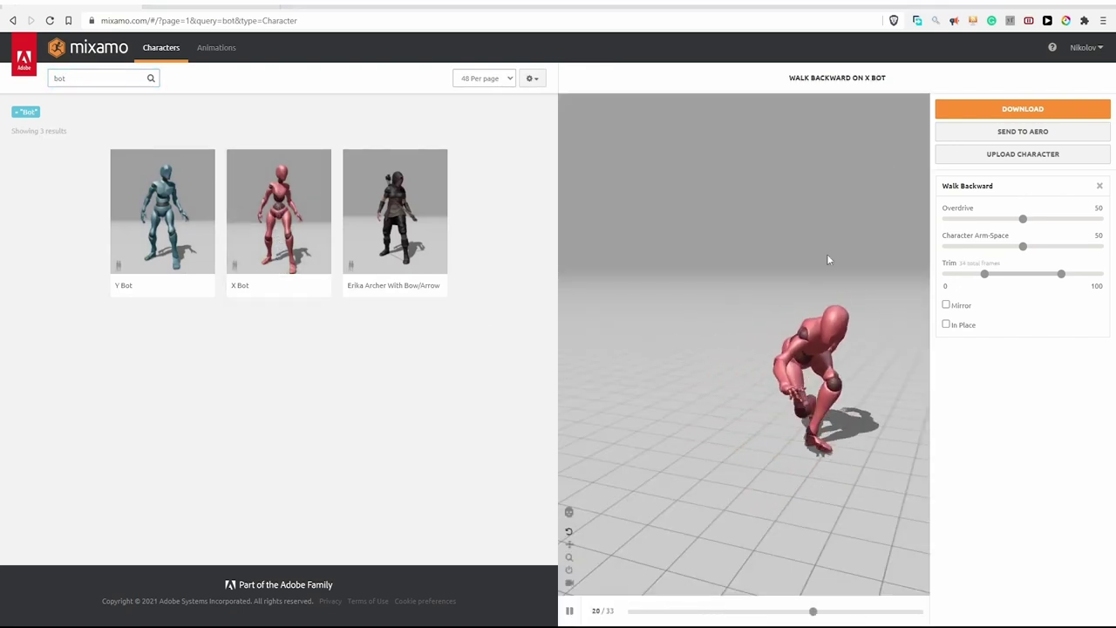
click(989, 114)
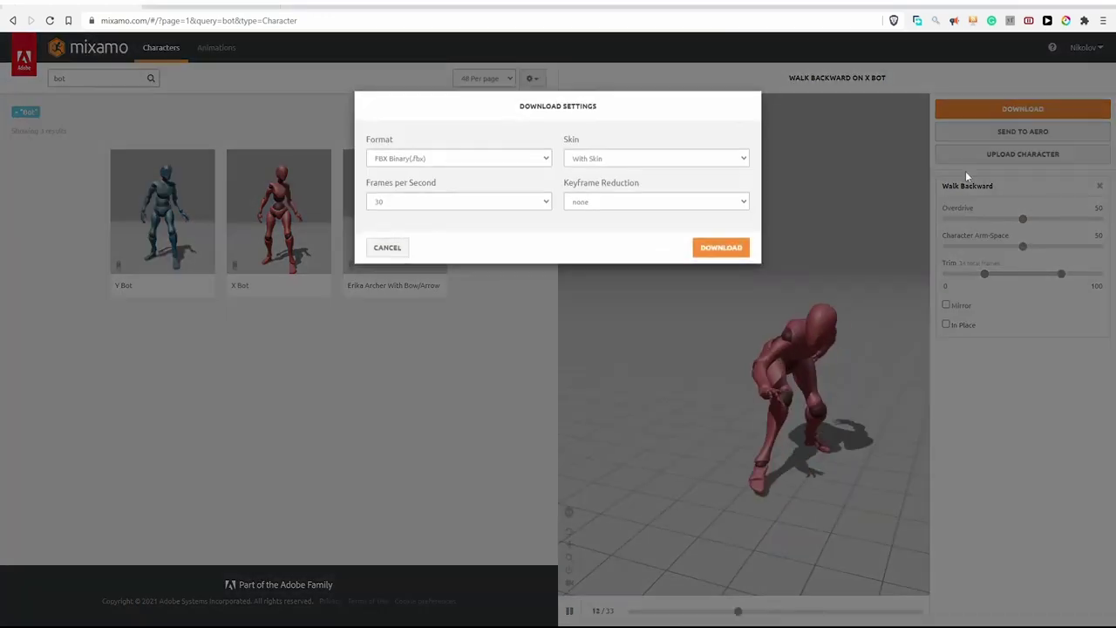
click(720, 250)
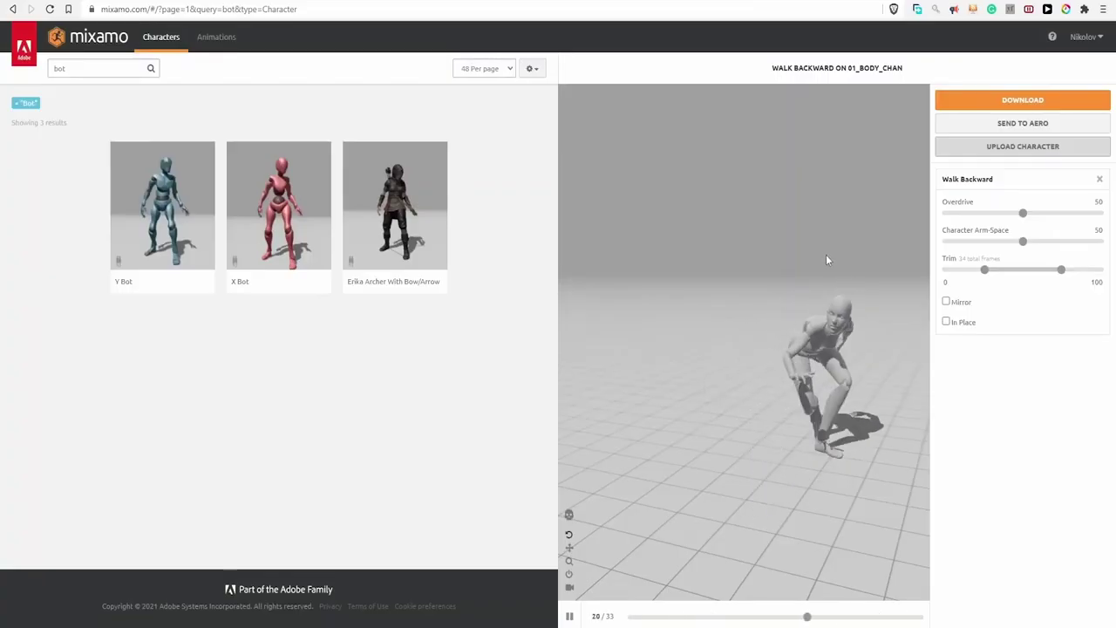
- Apply the Drop Kick animation to the uploaded body character and download it as FBX Binary with skin at 30 frames per second
click(218, 38)
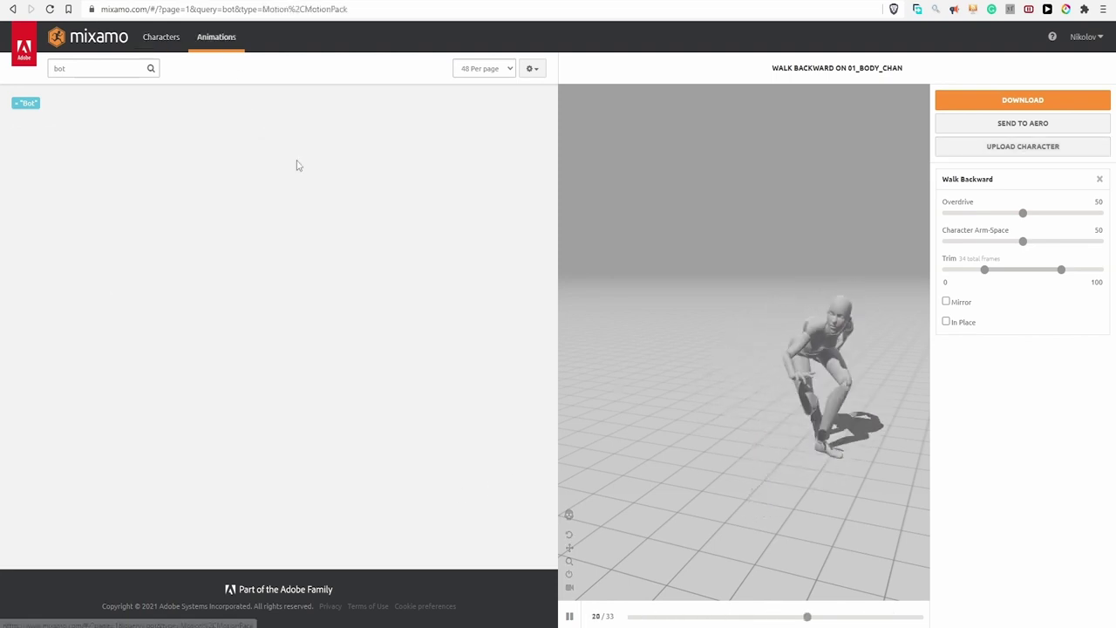
scroll(273, 455, down, 1)
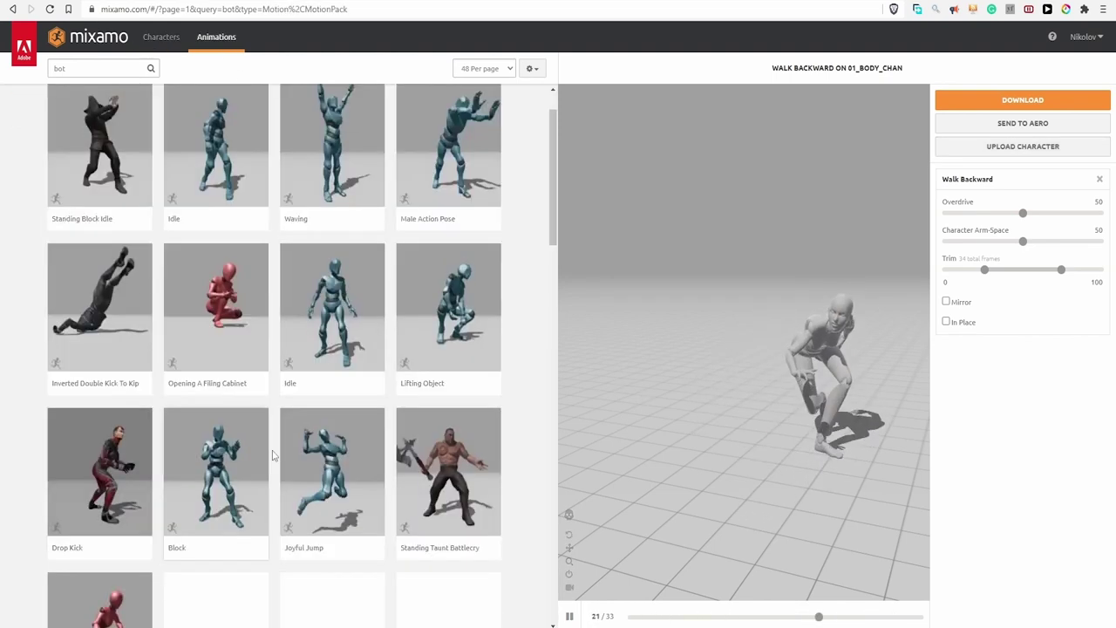
click(100, 471)
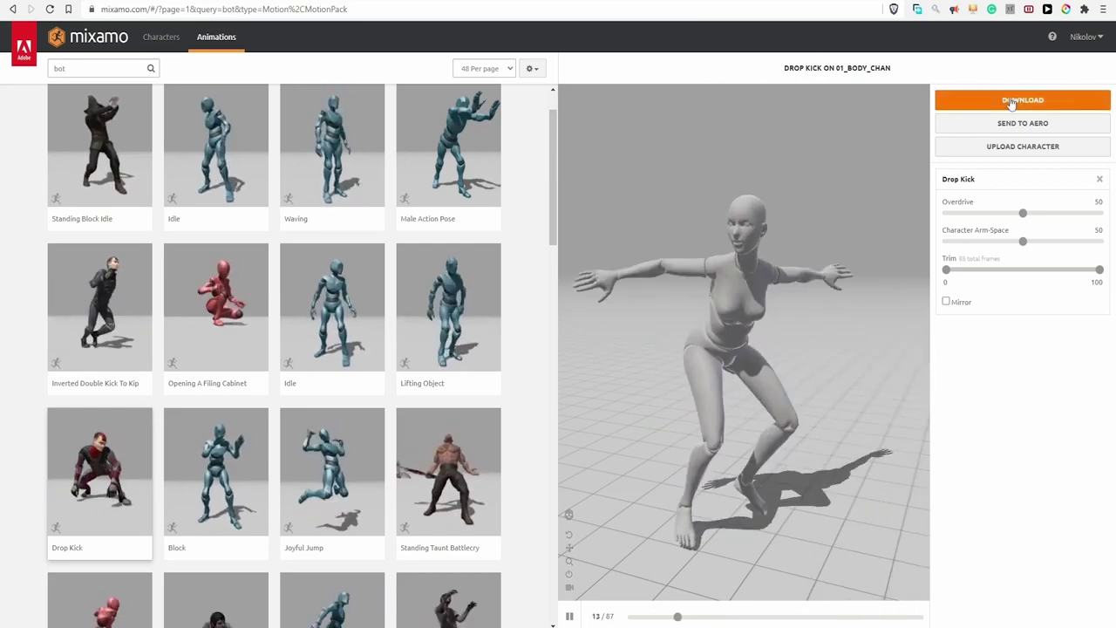
click(1011, 101)
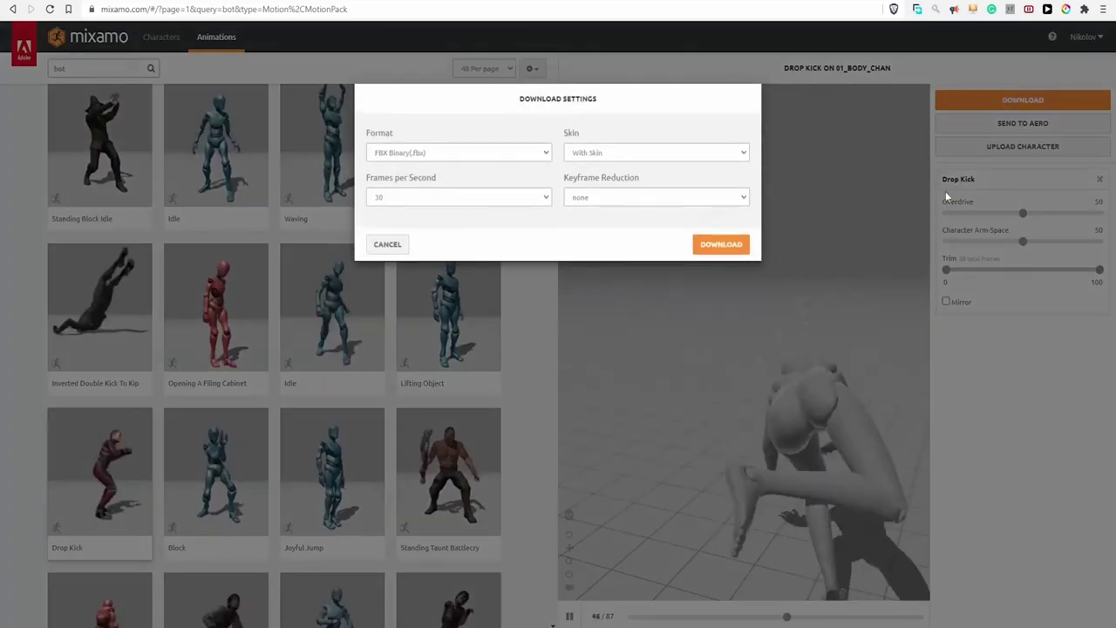
click(737, 245)
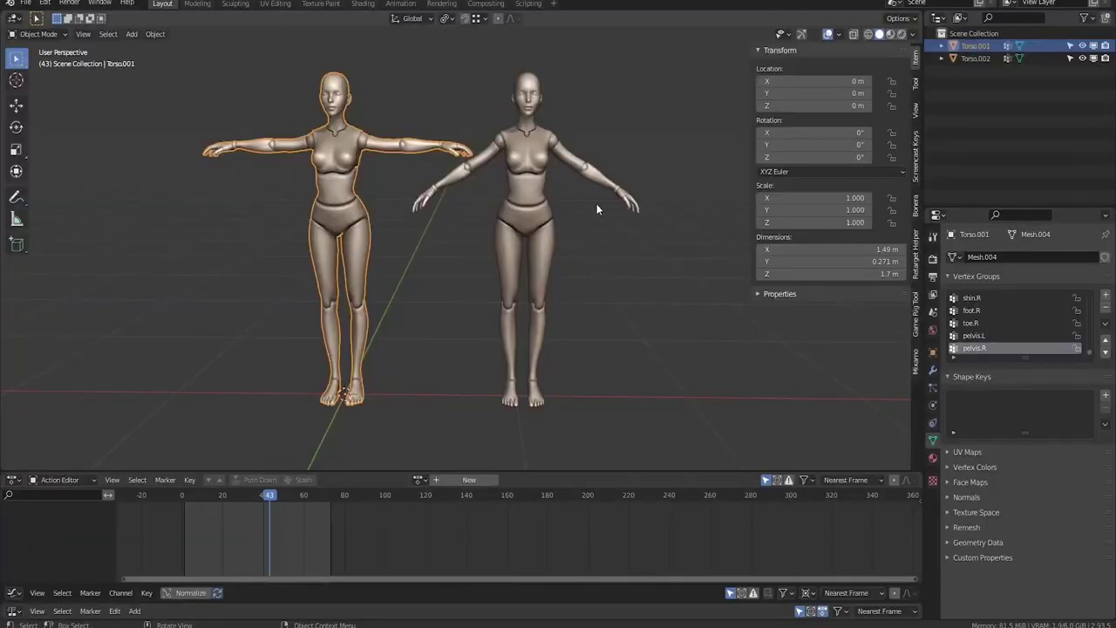
- In Blender, start a new General file and import Drop Kick.fbx from the Downloads folder
key(ctrl+n)
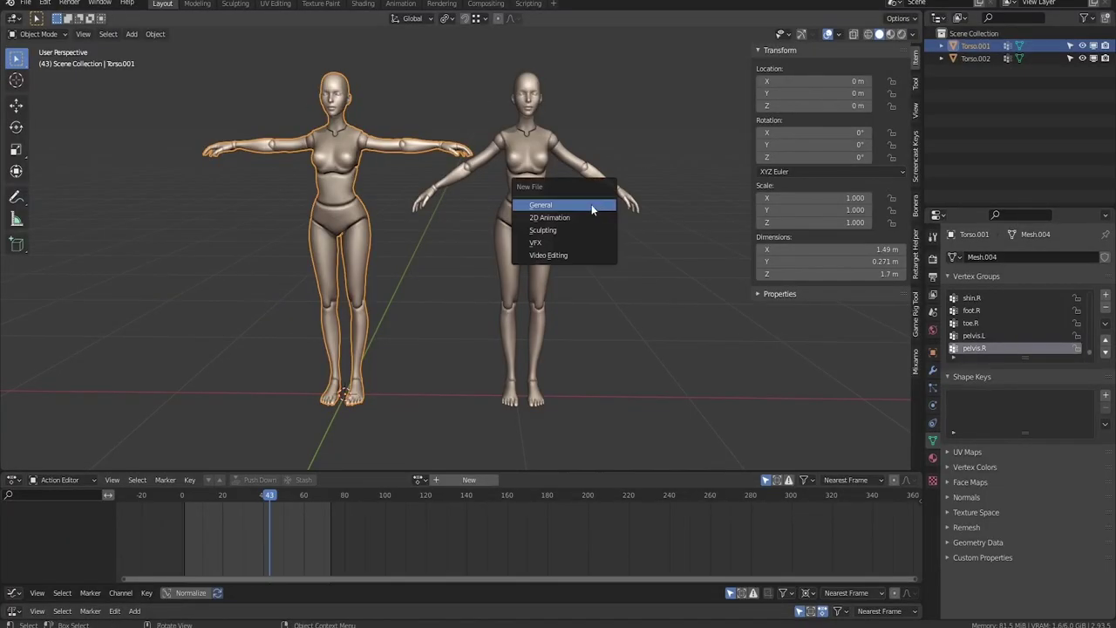
click(591, 208)
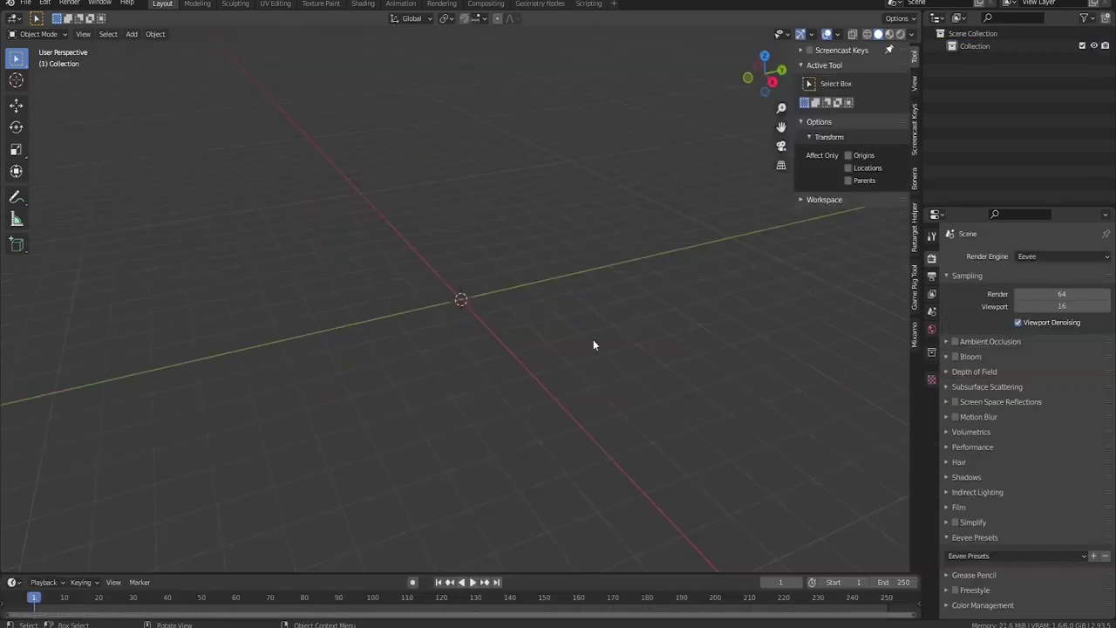
click(25, 4)
mouse_move(45, 172)
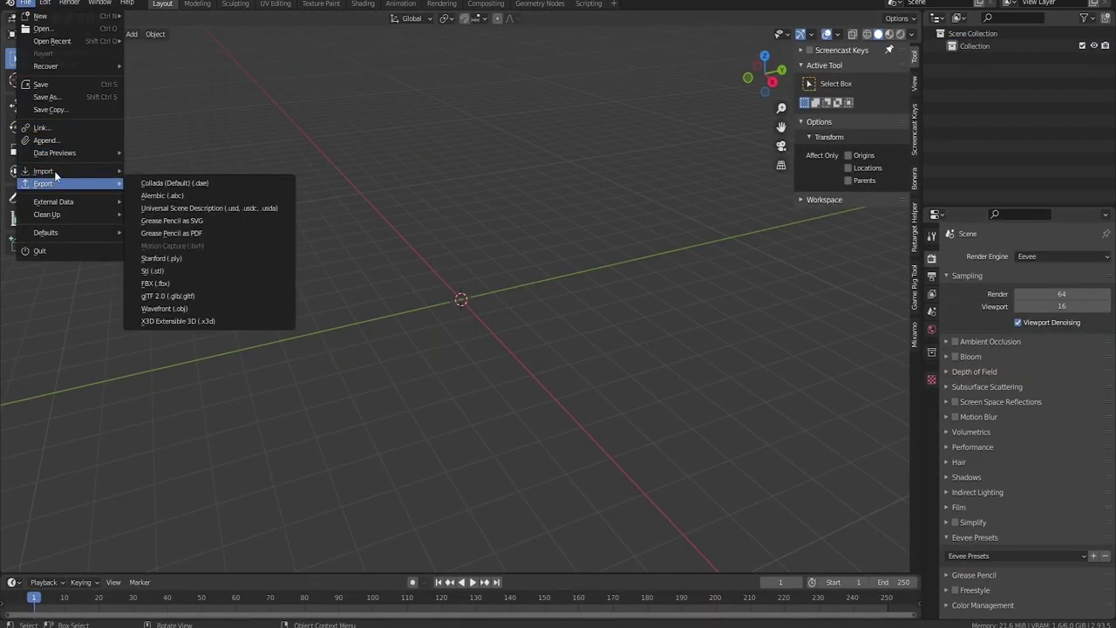
click(156, 258)
scroll(611, 349, down, 3)
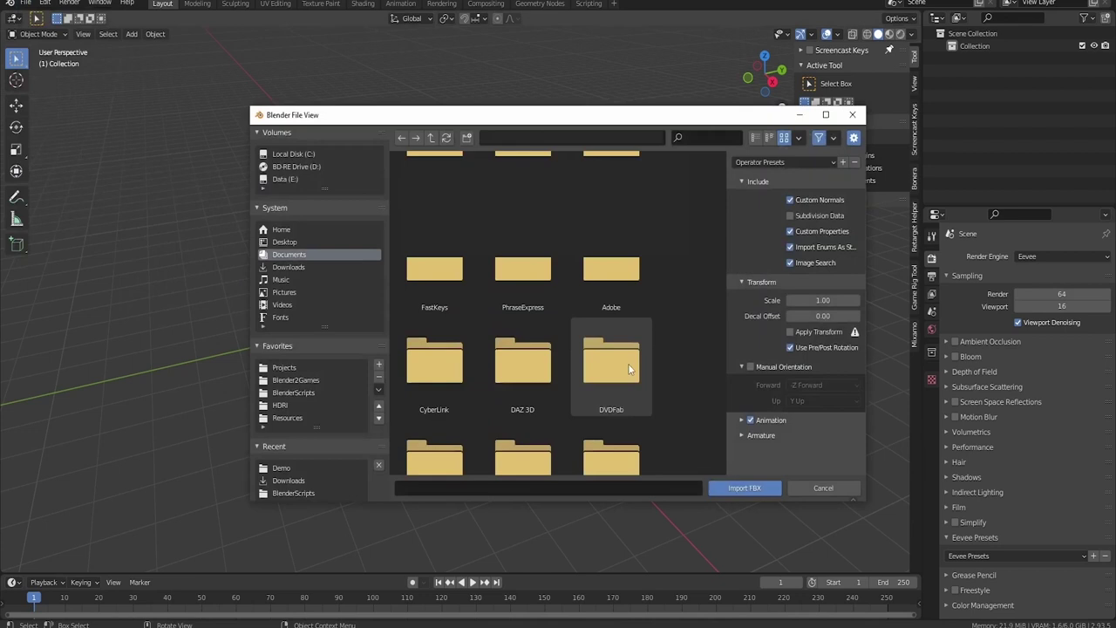
click(288, 267)
click(471, 332)
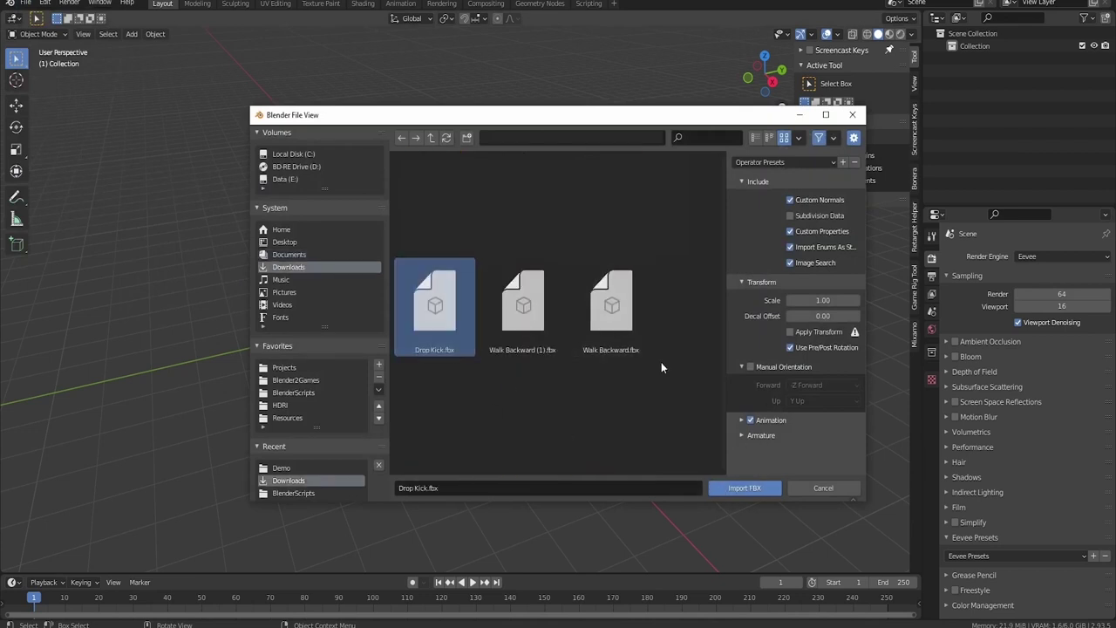
click(744, 487)
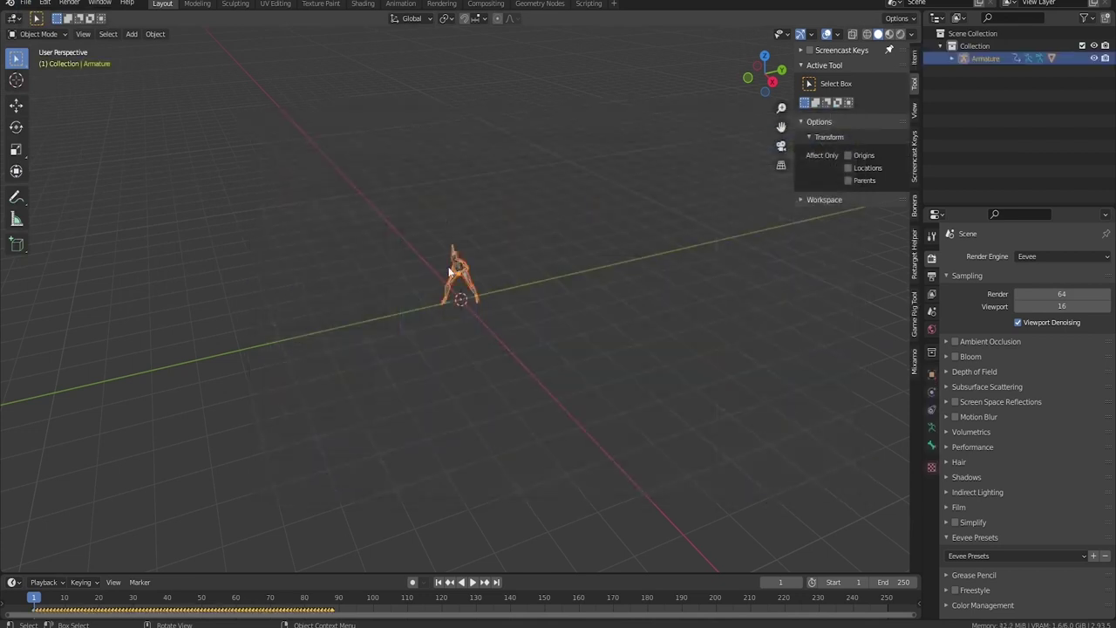
- Turn on X-ray display and switch the imported armature to Rest Position
key(KP_Decimal)
key(alt+z)
shift+middle_drag(563, 217, 531, 293)
scroll(531, 294, down, 3)
click(931, 427)
click(1069, 294)
- Select the armature, isolate it in local view to examine its bones, and bring the body mesh back into view
middle_drag(494, 192, 560, 124)
click(522, 129)
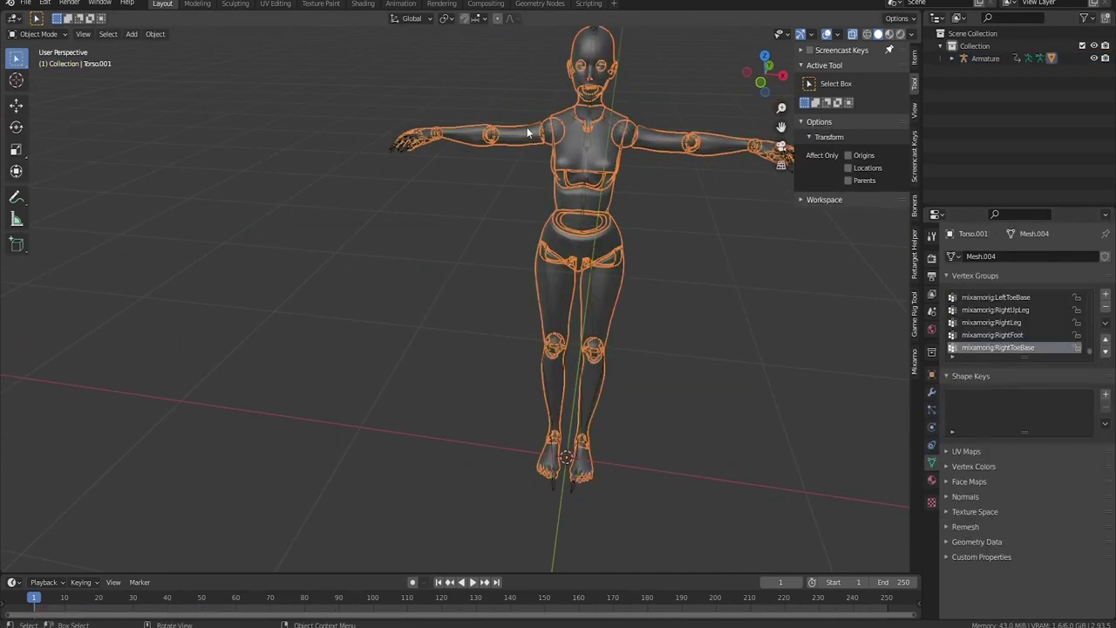
click(524, 127)
key(KP_Divide)
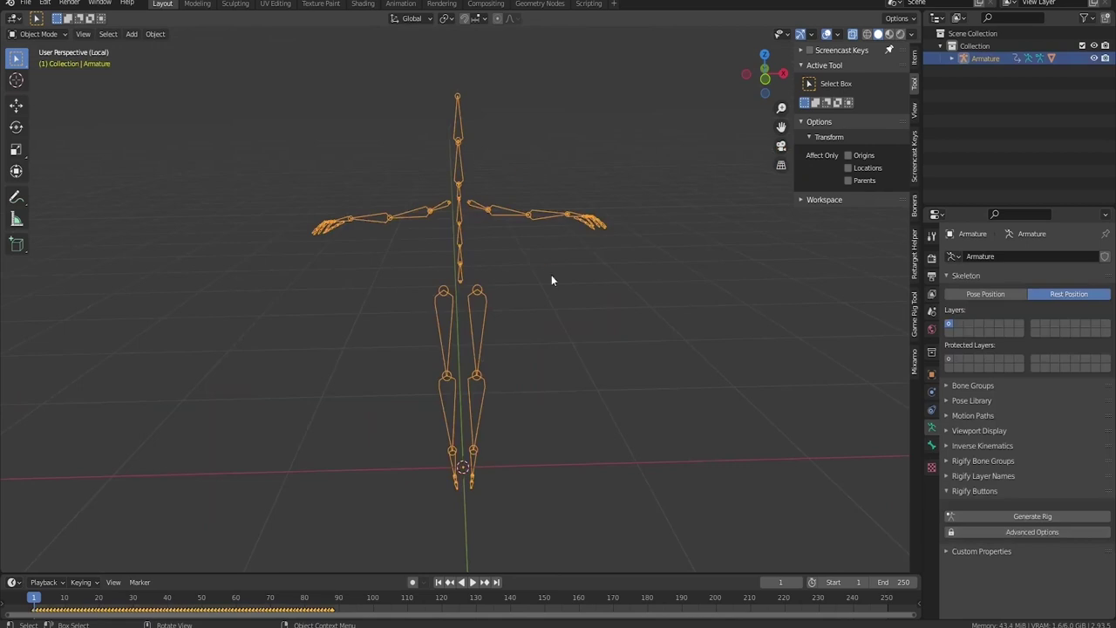
key(KP_Divide)
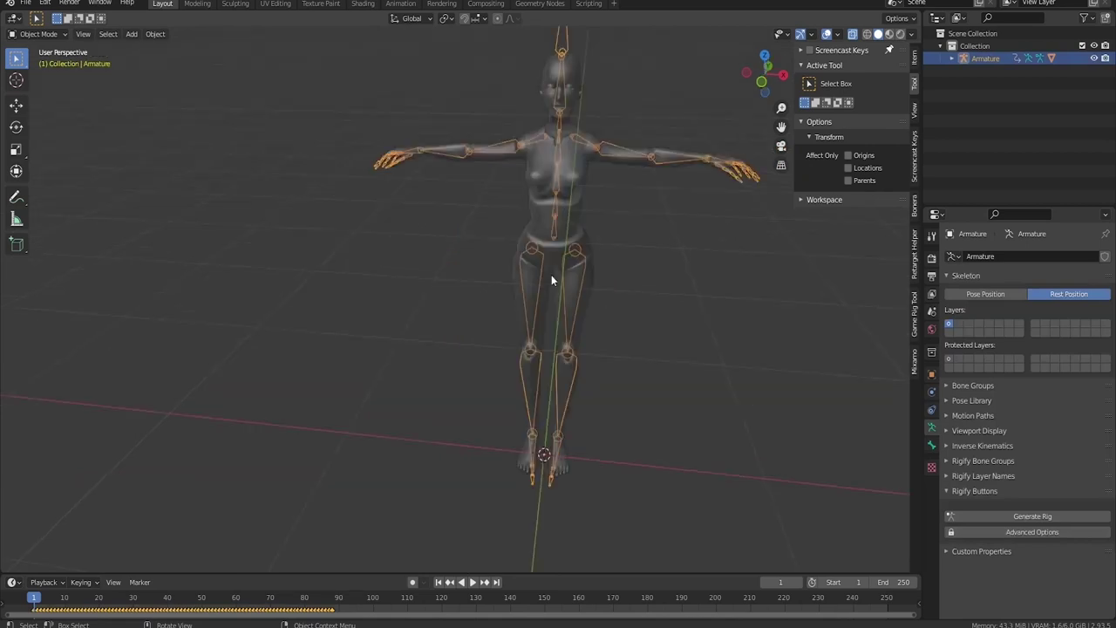
middle_drag(551, 280, 559, 208)
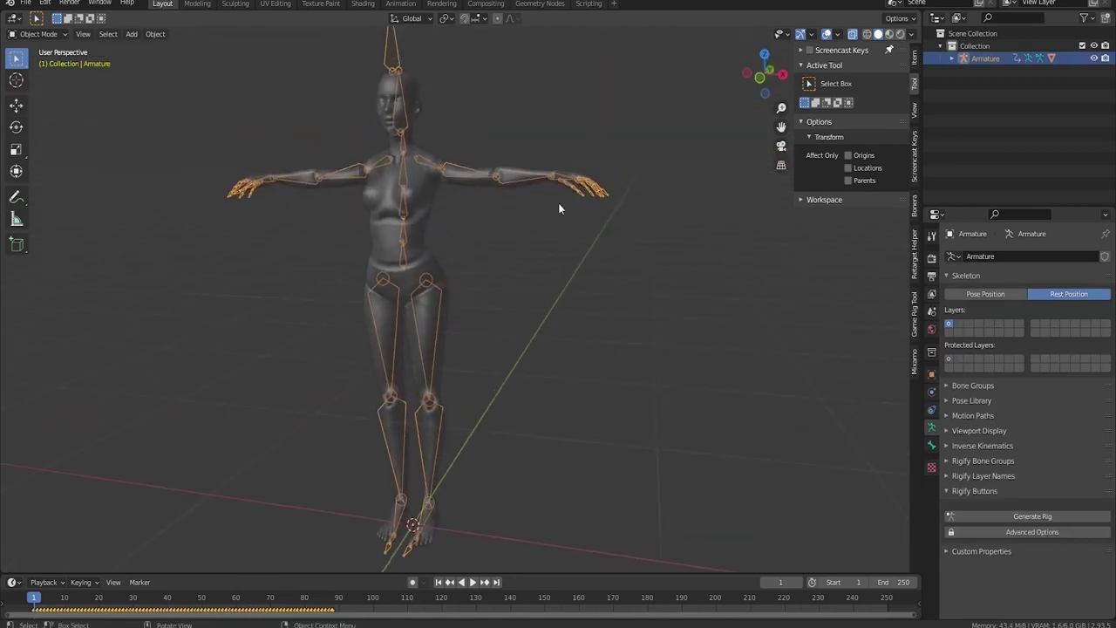
- Return the armature to Pose Position and create a Mixamo control rig with Apply Animation, IK Arms and IK Legs enabled
click(912, 367)
middle_drag(600, 343, 646, 336)
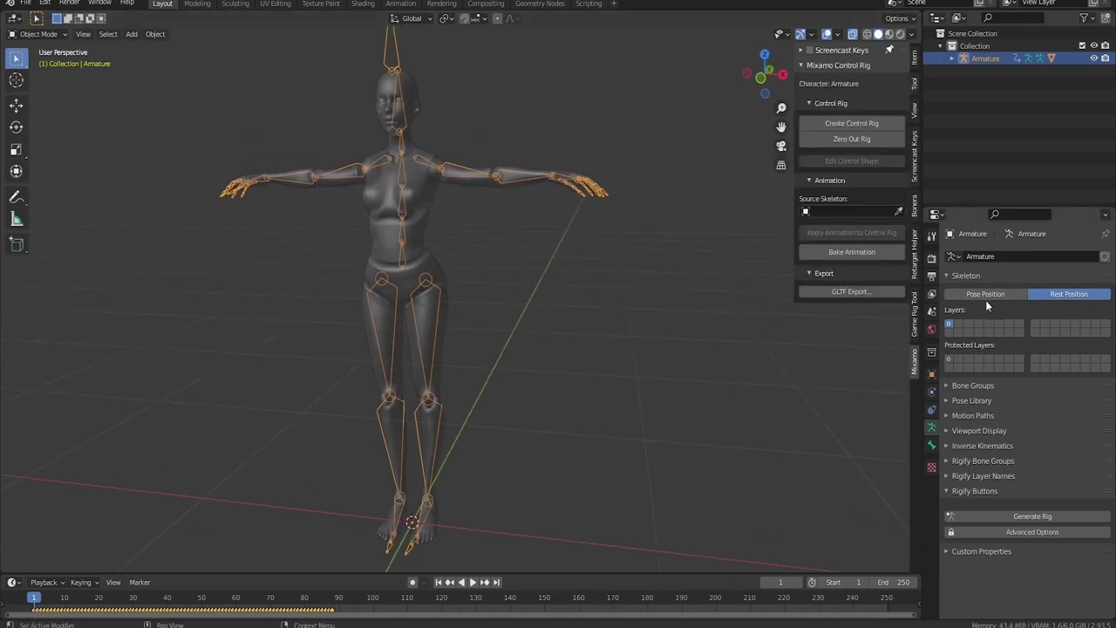
click(990, 294)
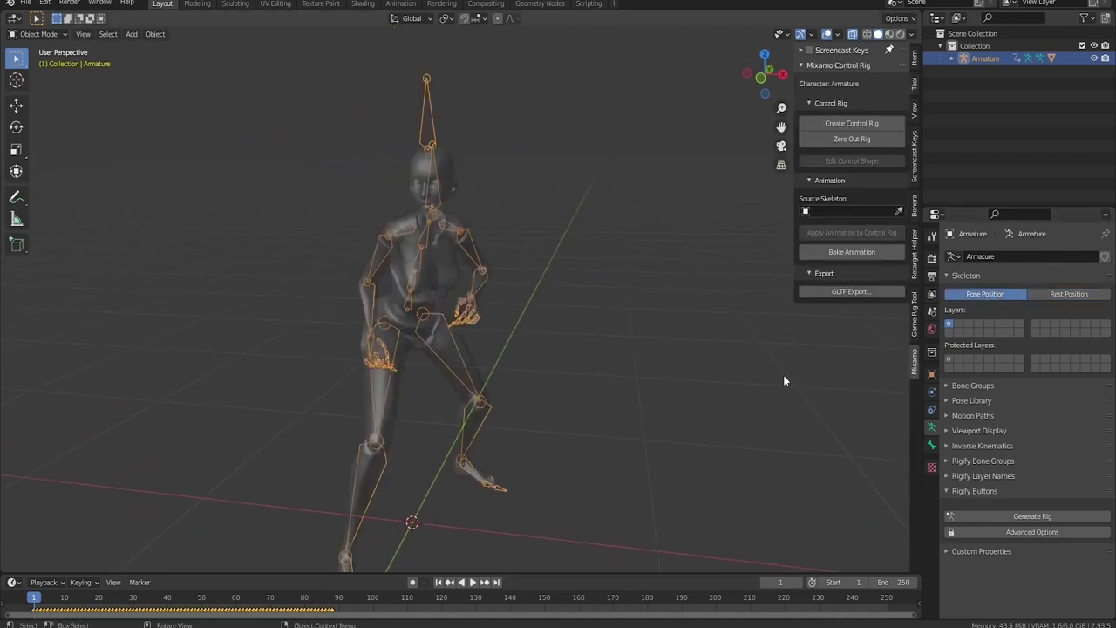
click(875, 122)
click(855, 195)
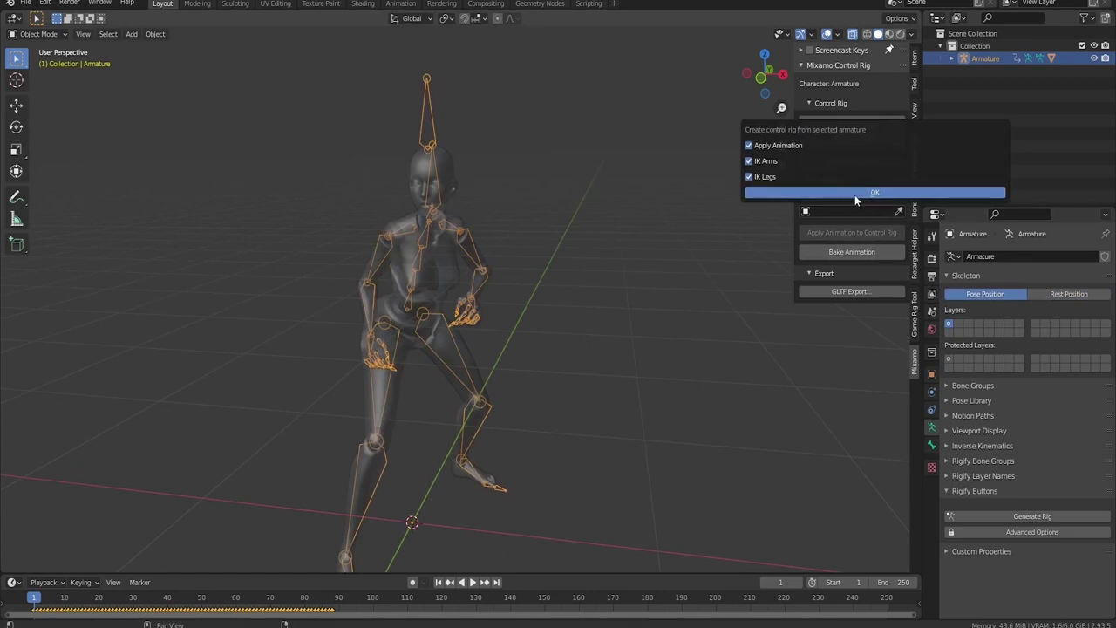
- Play the Drop Kick animation on the control rig to check it, and stop playback
middle_drag(691, 338, 400, 561)
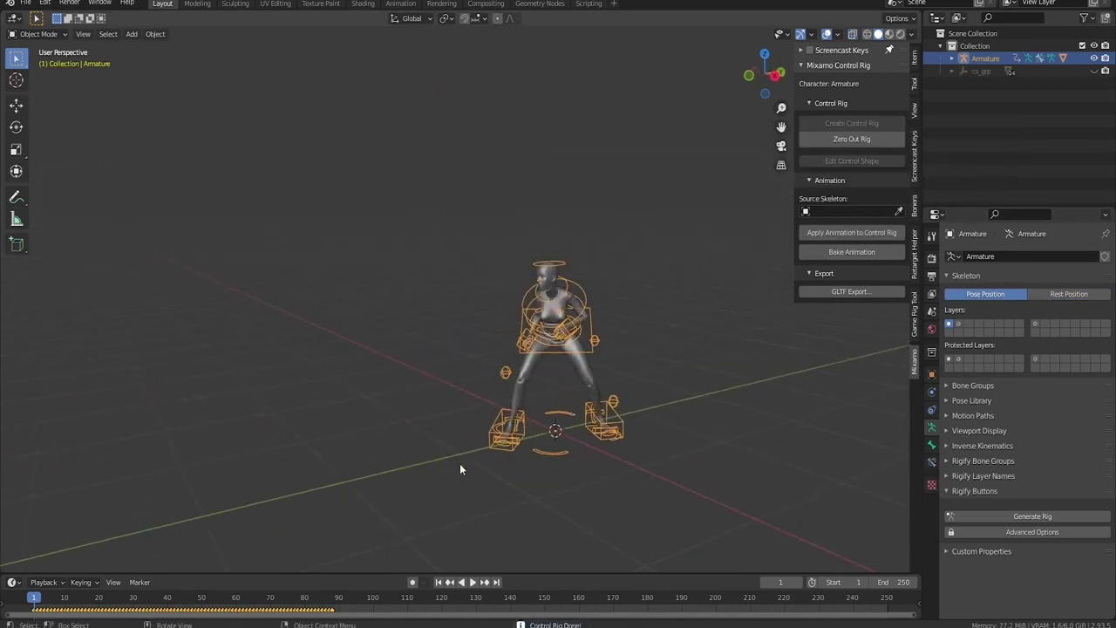
key(space)
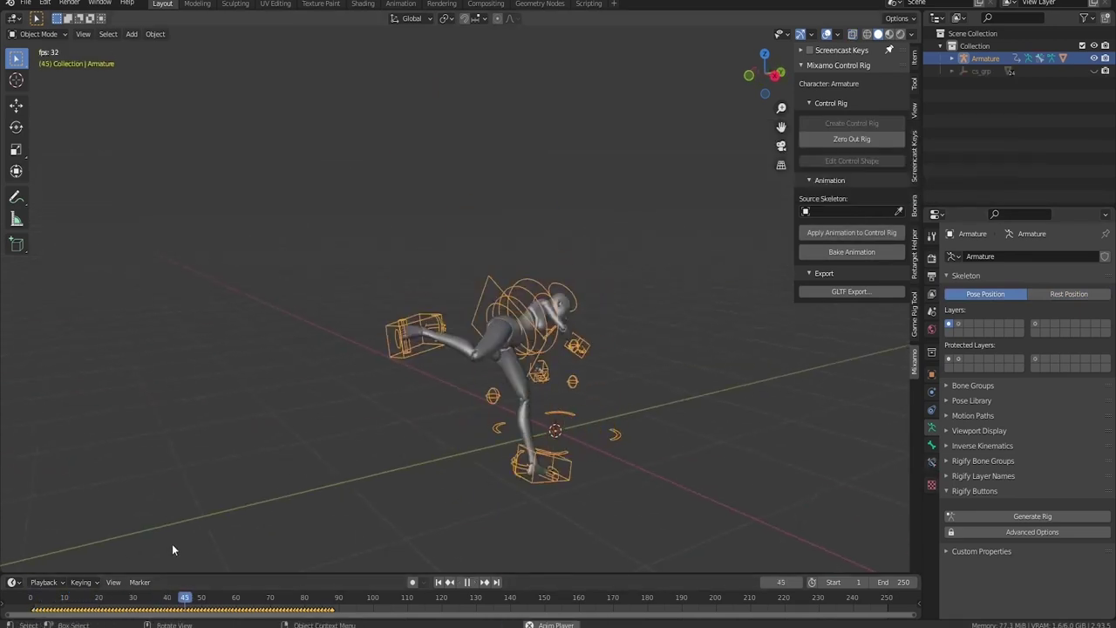
key(space)
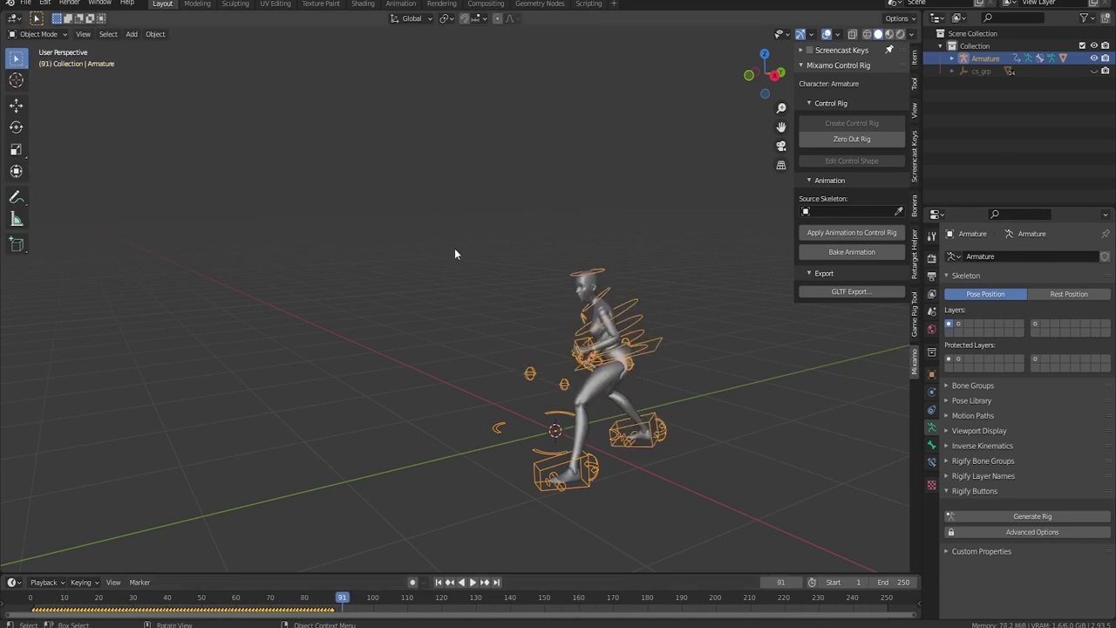
- Enter Pose Mode on the armature and move the hips control slightly
middle_drag(455, 252, 537, 262)
key(ctrl+Tab)
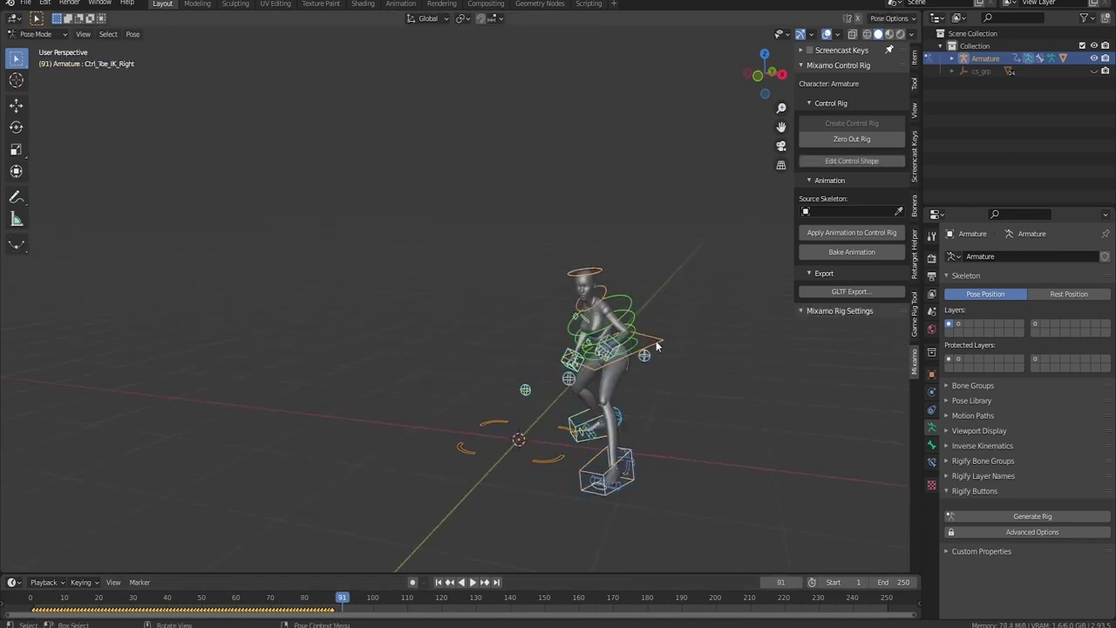
click(656, 347)
key(g)
click(650, 363)
- Try moving the left hand's IK control away from the body
middle_drag(577, 366, 655, 369)
scroll(655, 369, up, 1)
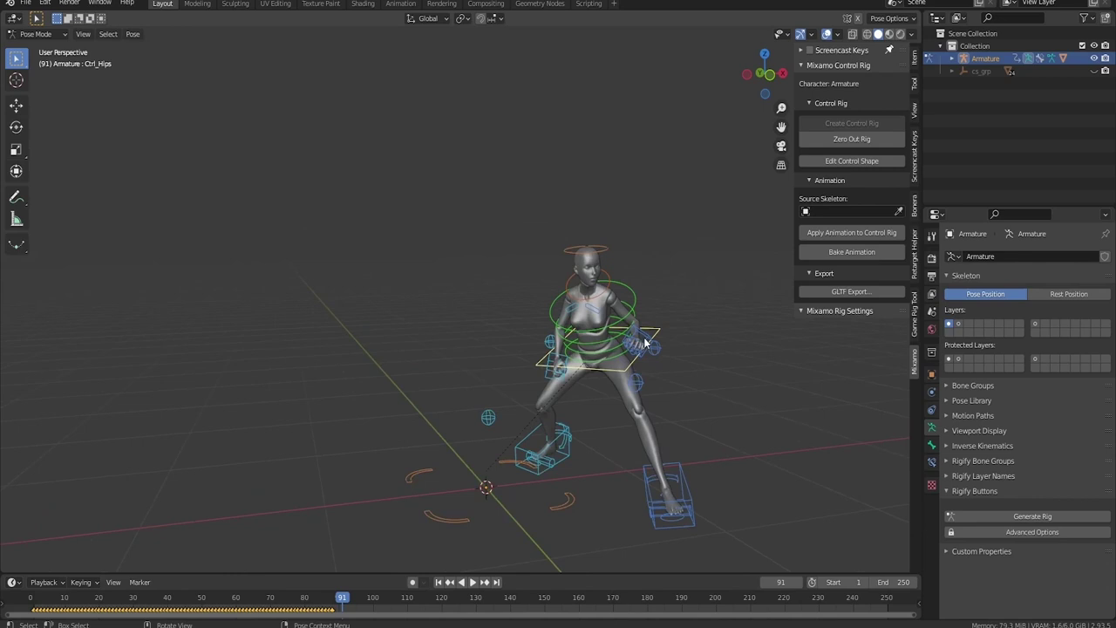
click(642, 341)
key(g)
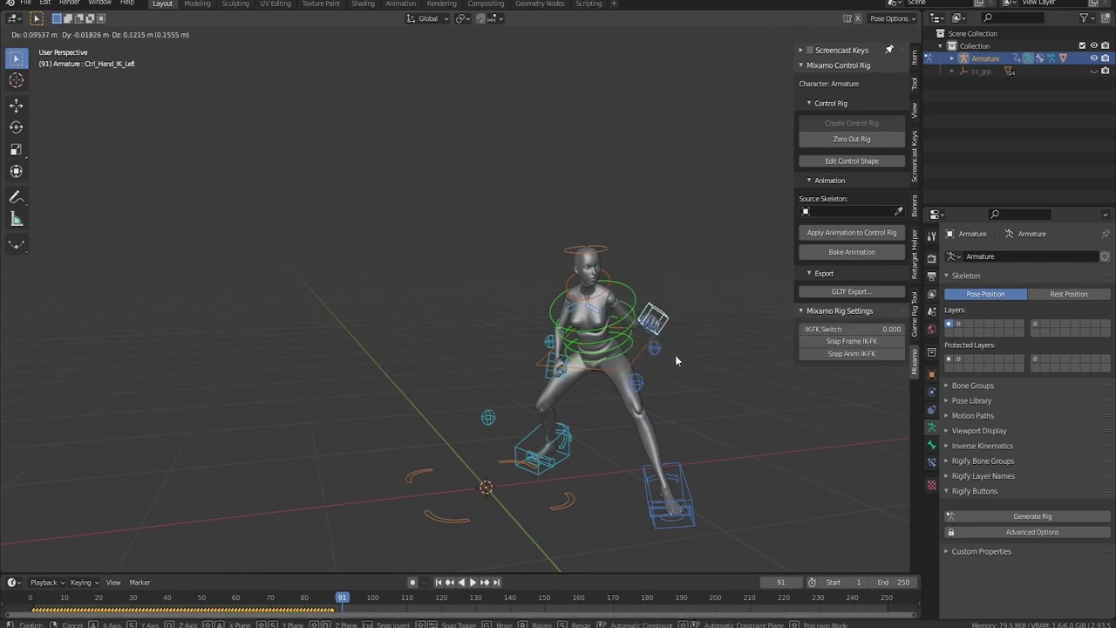
key(Escape)
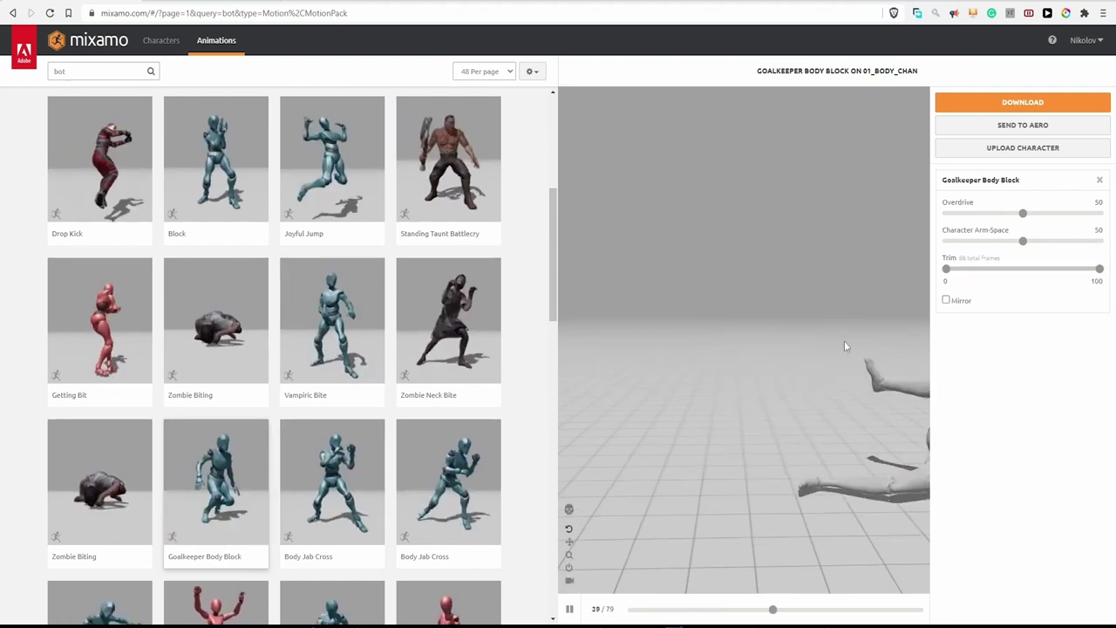
- Download the Goalkeeper Body Block and Body Jab Cross animations as FBX Binary without skin at 30 frames per second
click(1004, 102)
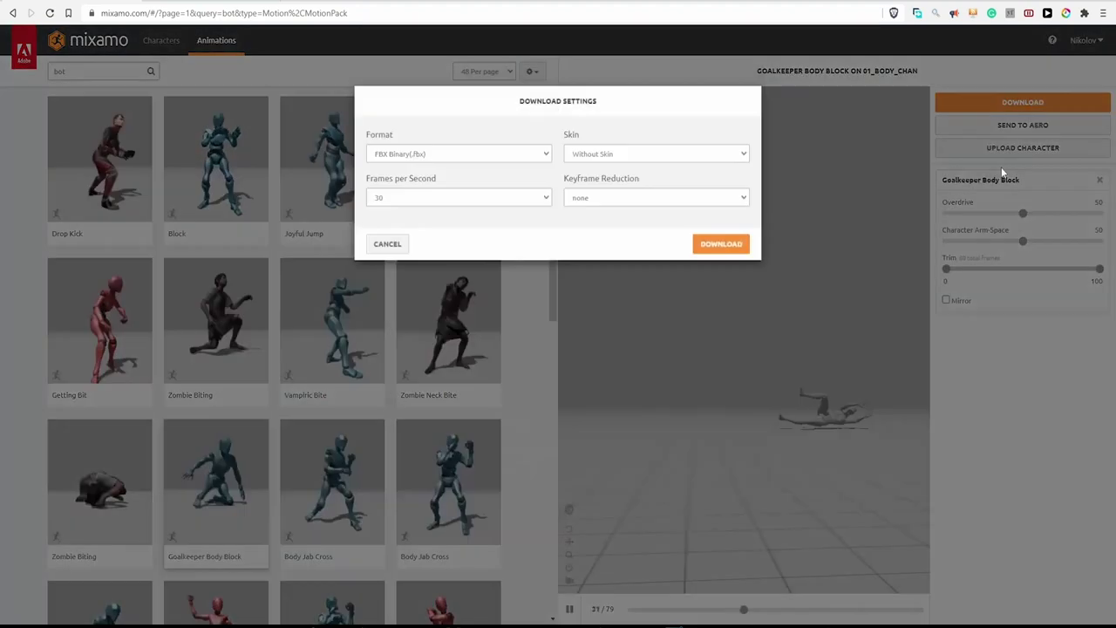
click(720, 245)
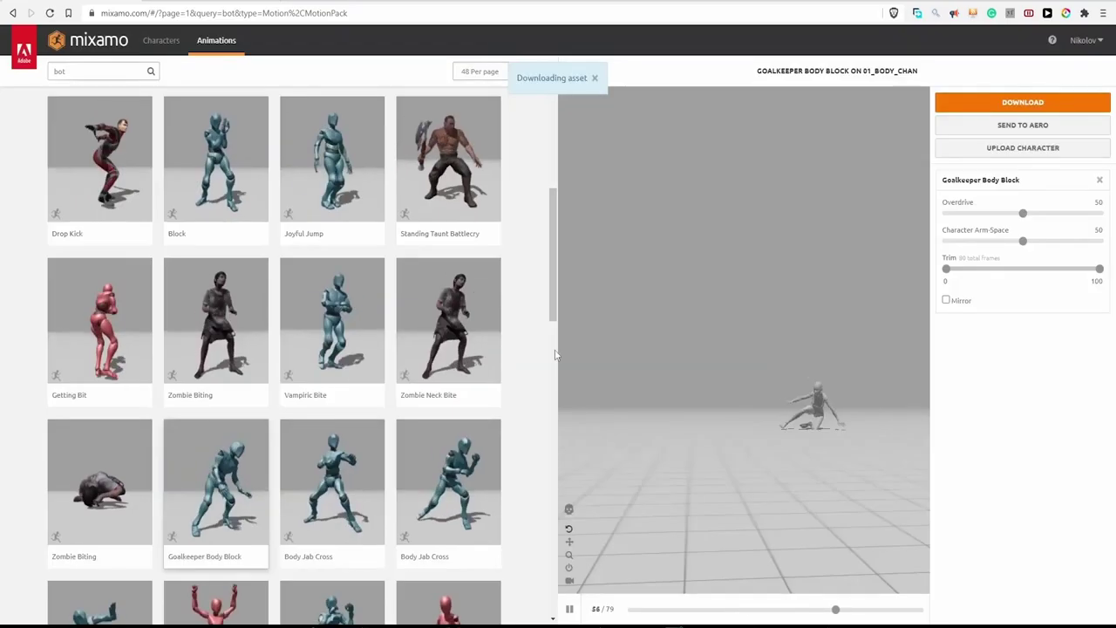
scroll(555, 354, down, 2)
click(331, 362)
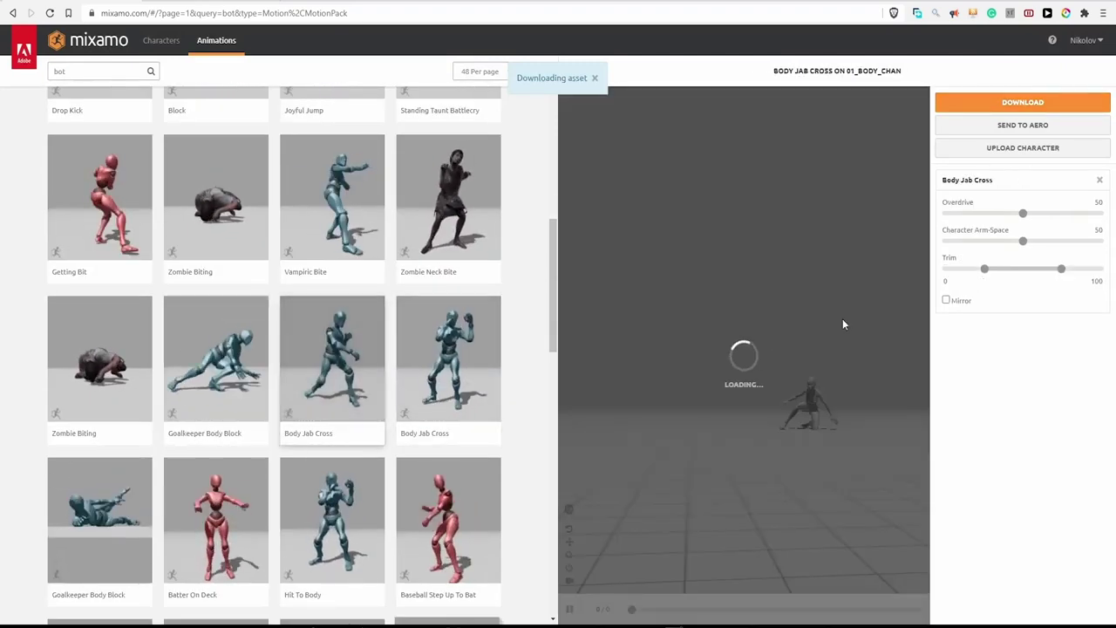
click(1003, 102)
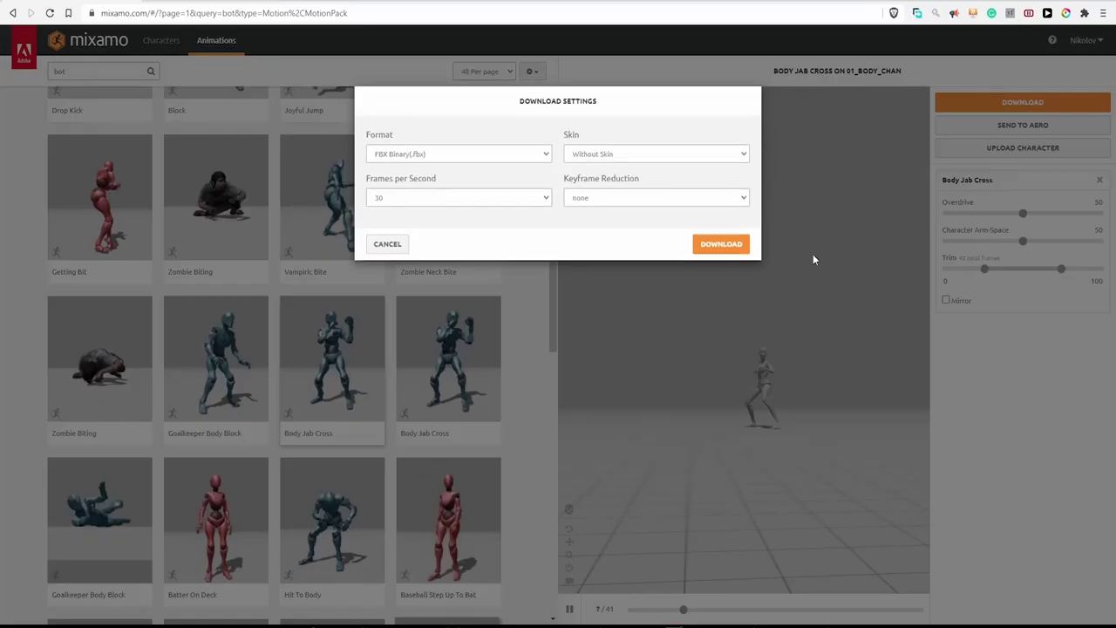
click(720, 243)
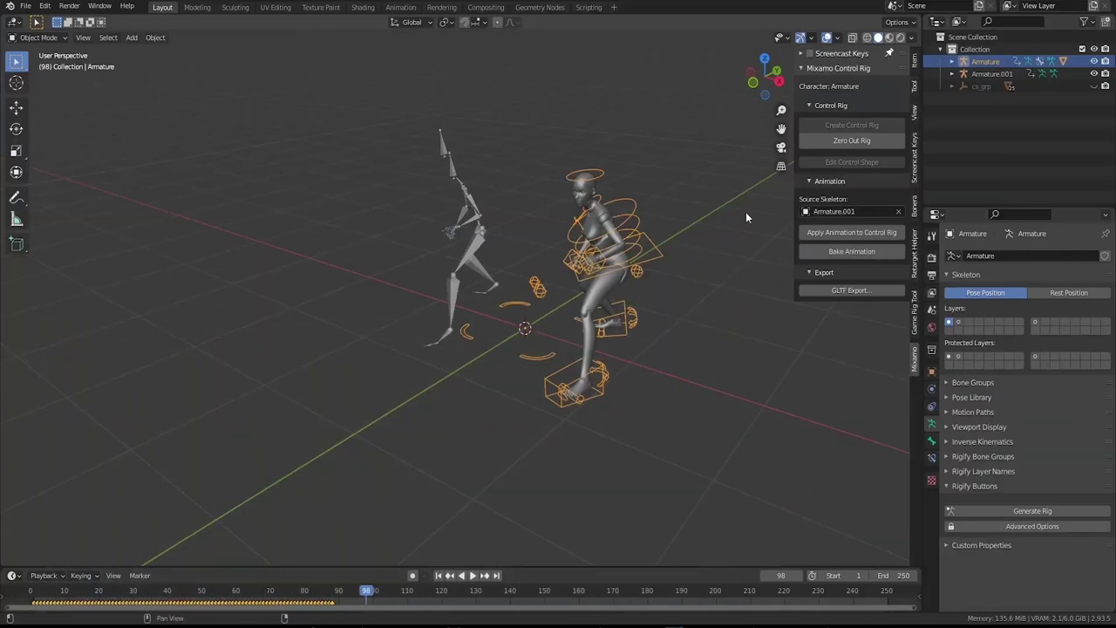
- Switch to Blender and import Body Jab Cross.fbx, Goalkeeper Body Block.fbx and Vampiric Bite.fbx from the Downloads folder
middle_drag(674, 250, 698, 246)
click(24, 7)
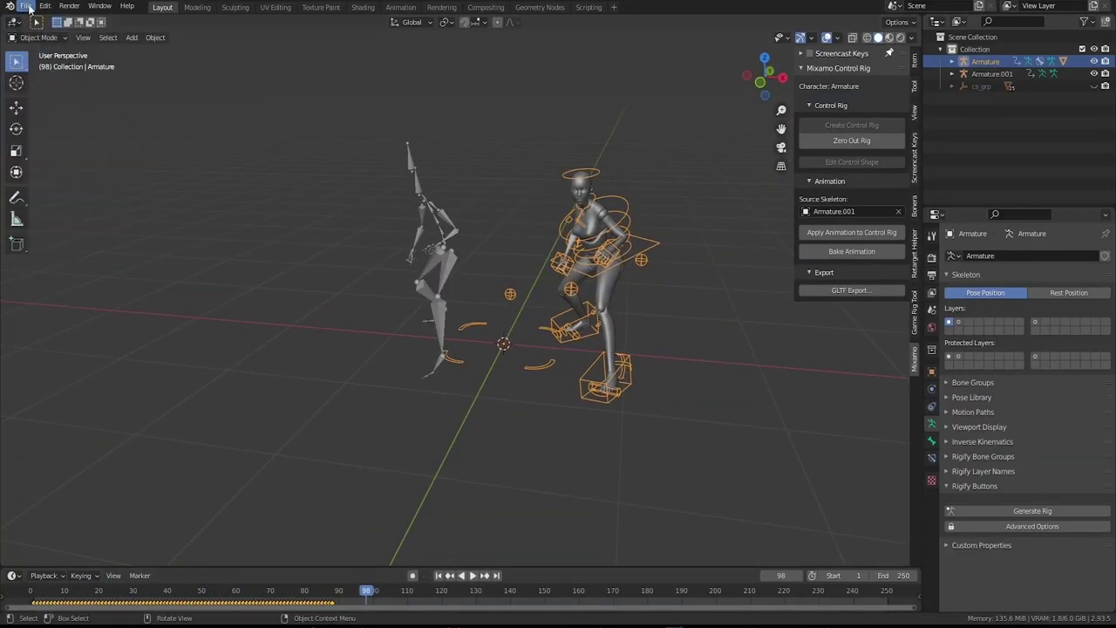
click(25, 7)
mouse_move(53, 172)
click(181, 258)
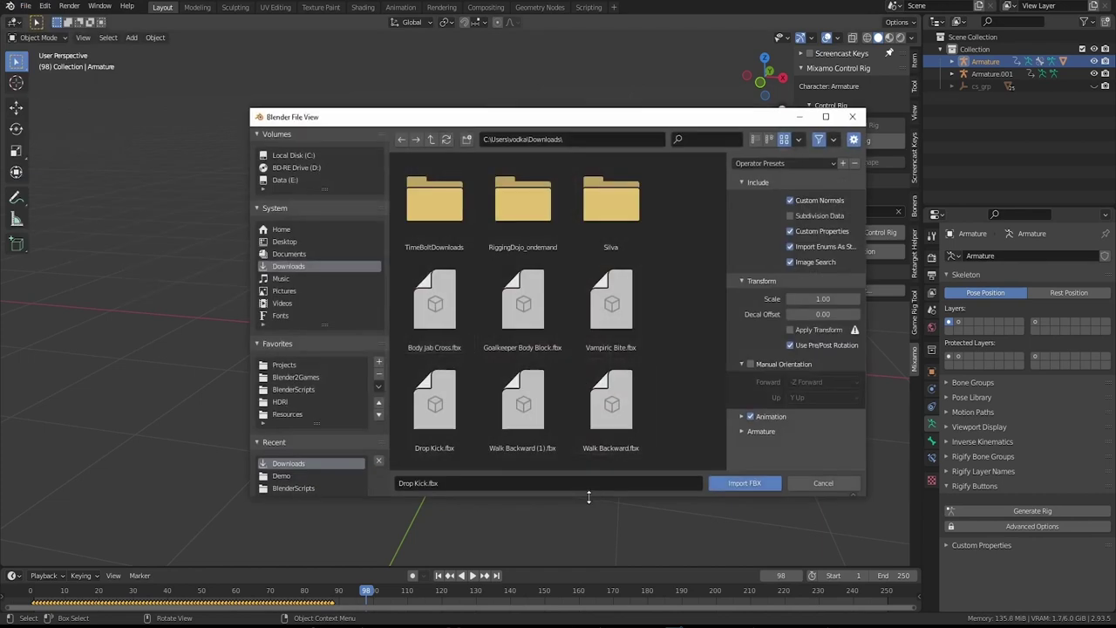
click(434, 301)
shift+click(522, 301)
shift+click(611, 300)
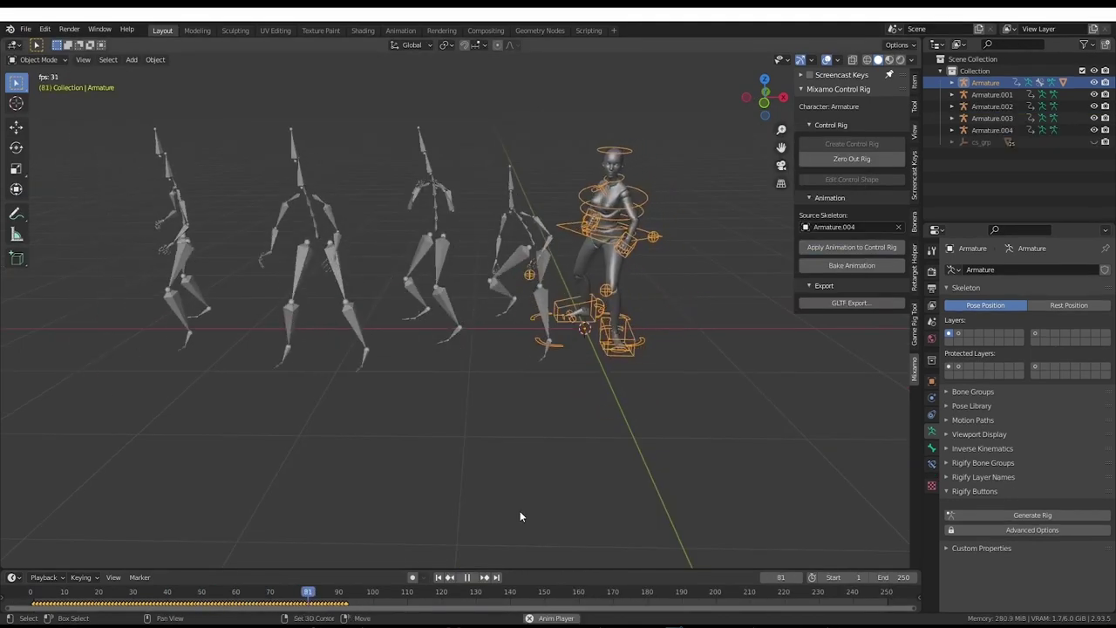
- Stop playback, enlarge and split the timeline area, and set the new area to the Dope Sheet's Action Editor mode
key(Escape)
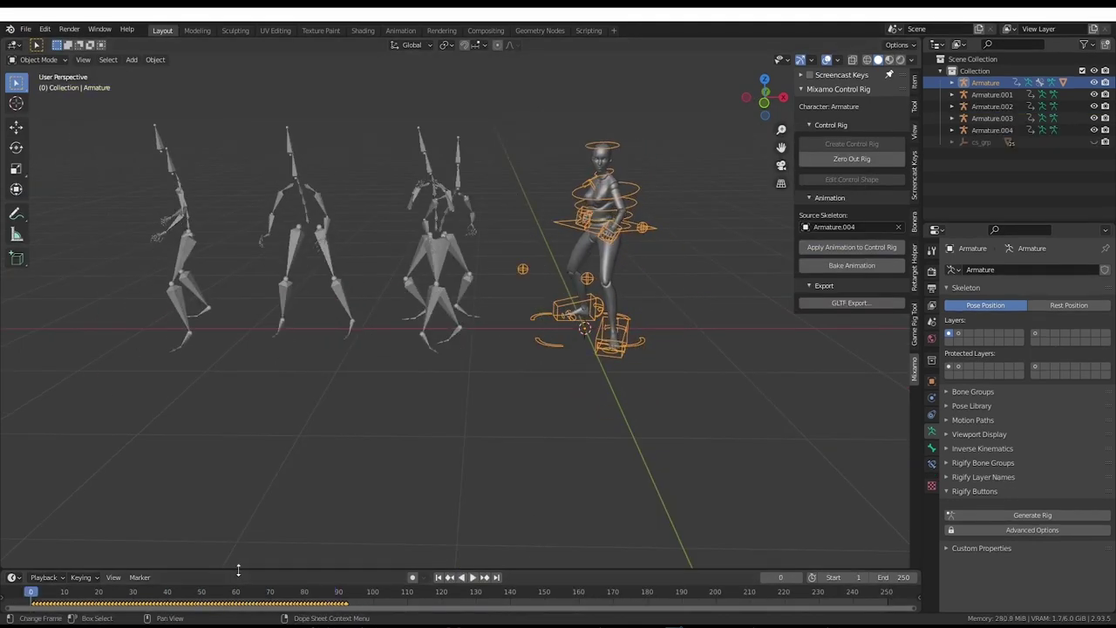
drag(248, 568, 252, 385)
drag(916, 390, 911, 449)
click(13, 456)
click(162, 489)
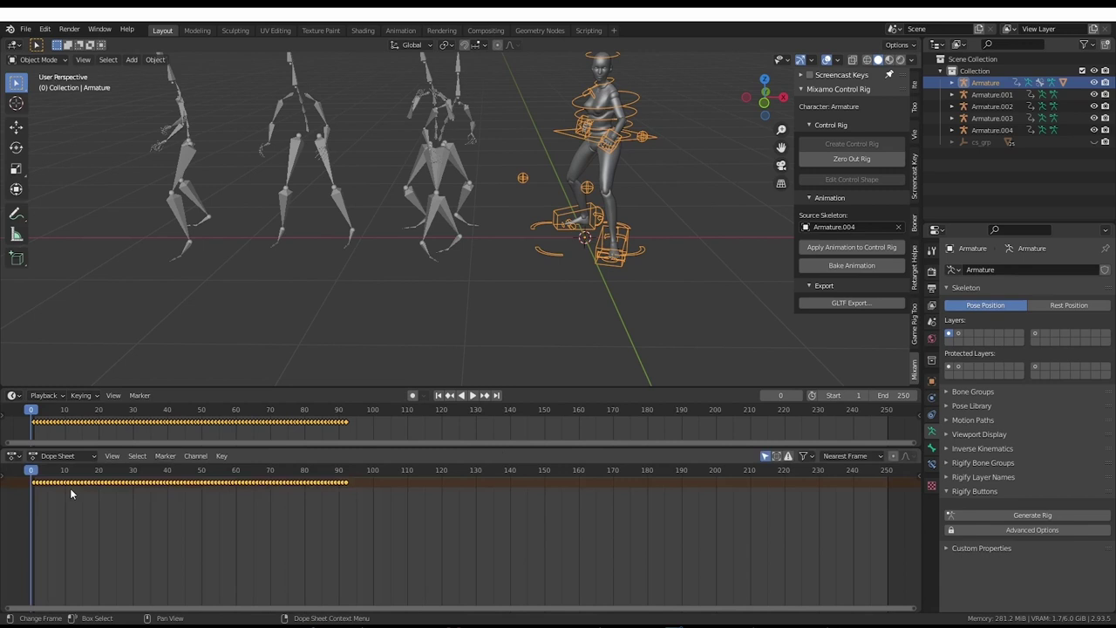
click(54, 455)
click(62, 482)
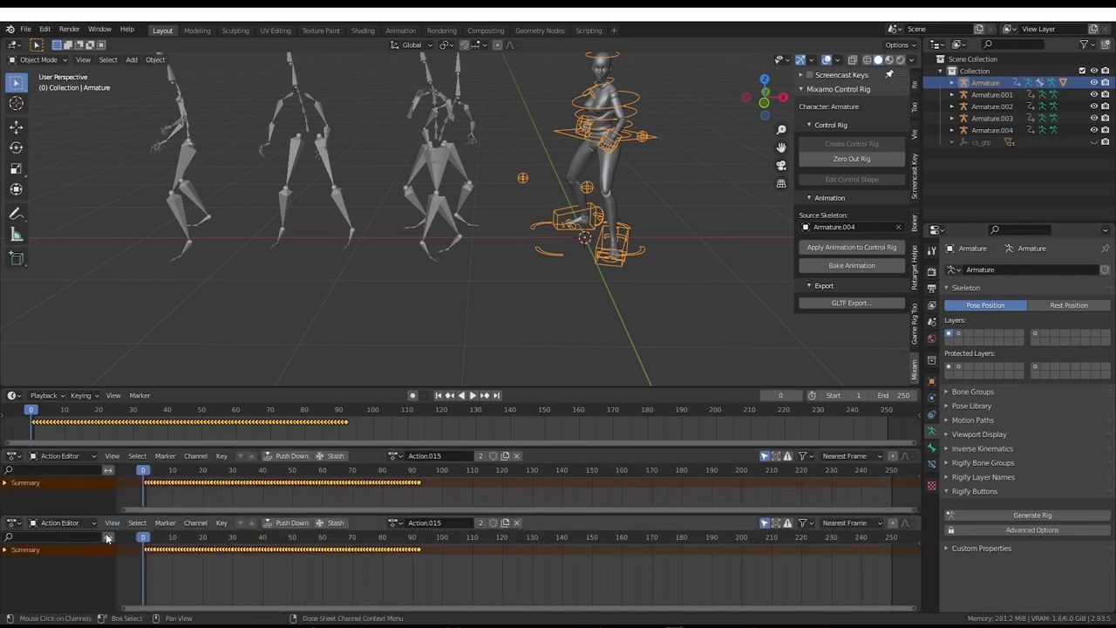
- Change the lowest animation area to the Nonlinear Animation editor, limit it to selected objects, and open the Action Editor's action list
click(14, 524)
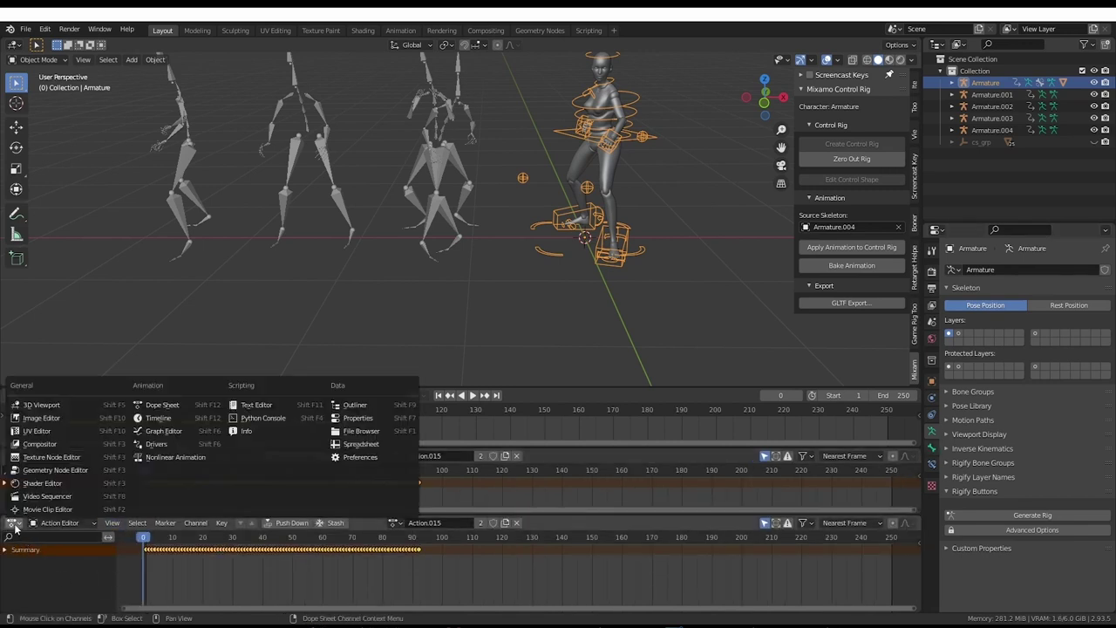
click(172, 458)
drag(195, 447, 195, 437)
drag(212, 513, 217, 492)
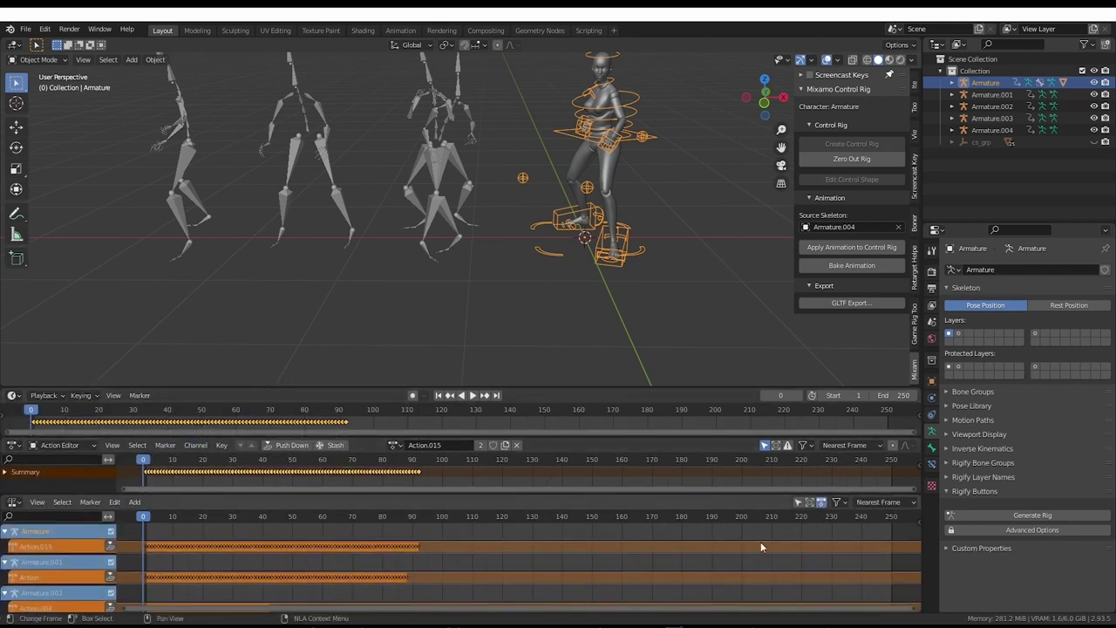
click(799, 503)
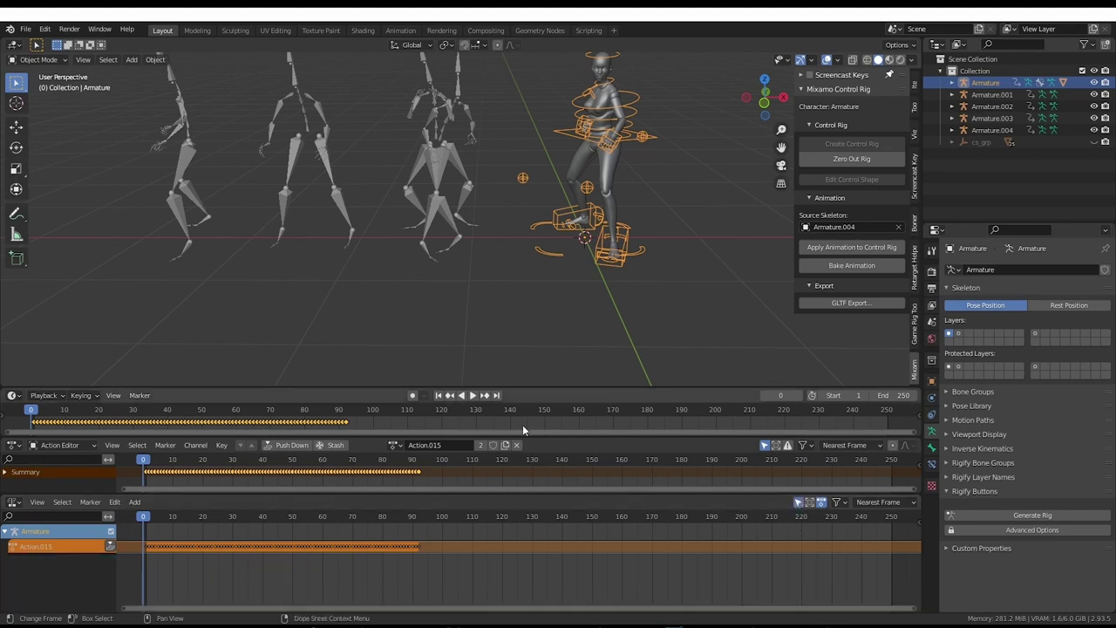
click(403, 445)
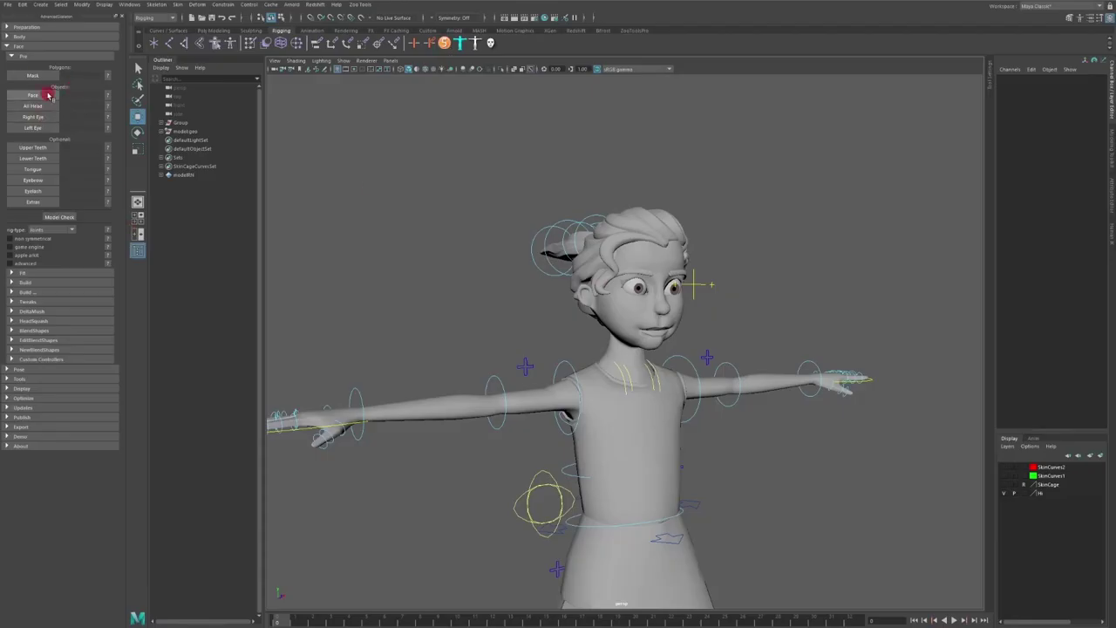
- Switch to Maya and isolate the character's head mesh in the viewport with View Selected
alt+drag(523, 262, 565, 381)
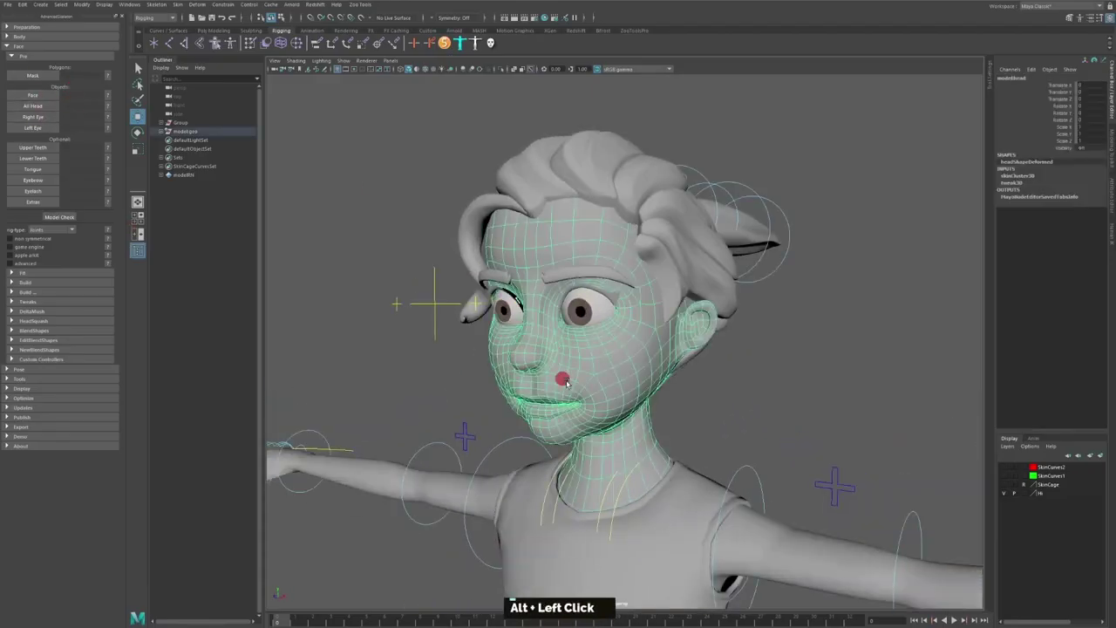
click(342, 61)
click(379, 70)
drag(365, 75, 295, 69)
mouse_move(353, 84)
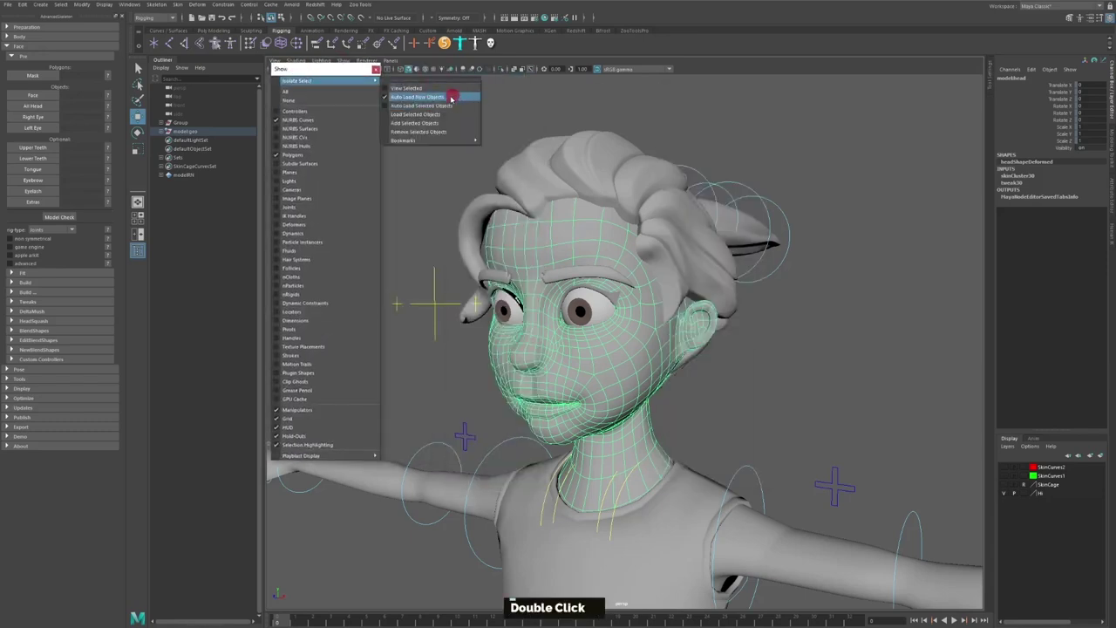
click(437, 89)
alt+right_drag(447, 187, 516, 219)
click(471, 196)
alt+middle_drag(513, 220, 543, 214)
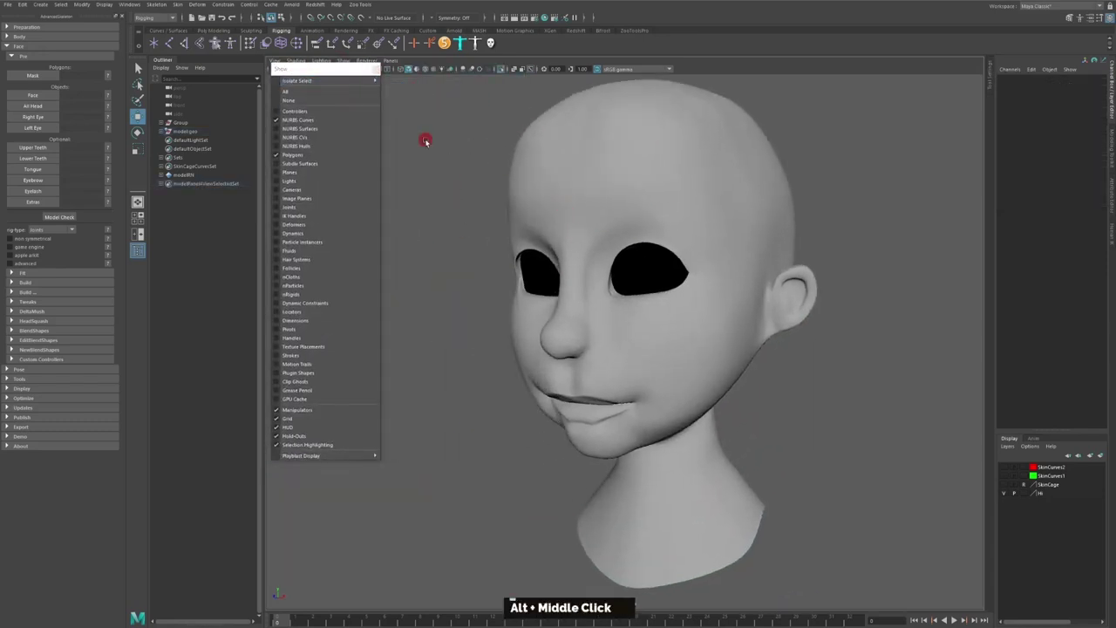
- Put the head mesh in face component mode and box-select the polygons across the front of the face
click(581, 210)
alt+drag(579, 219, 526, 205)
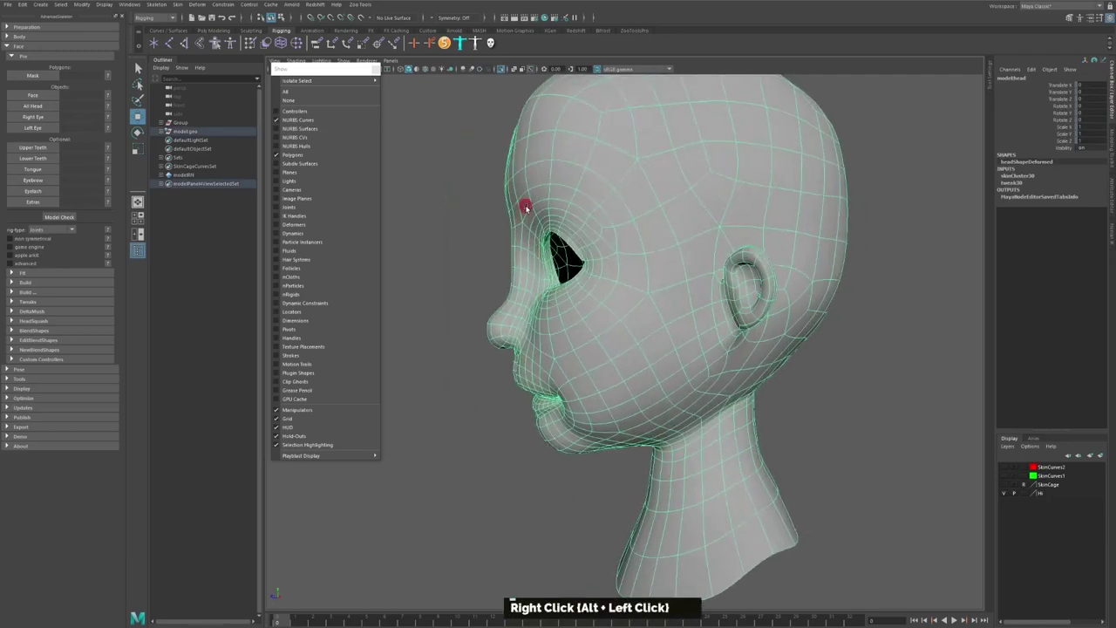
right_drag(526, 205, 488, 210)
scroll(486, 225, down, 2)
drag(452, 207, 629, 427)
alt+drag(567, 340, 716, 301)
alt+right_drag(698, 288, 663, 271)
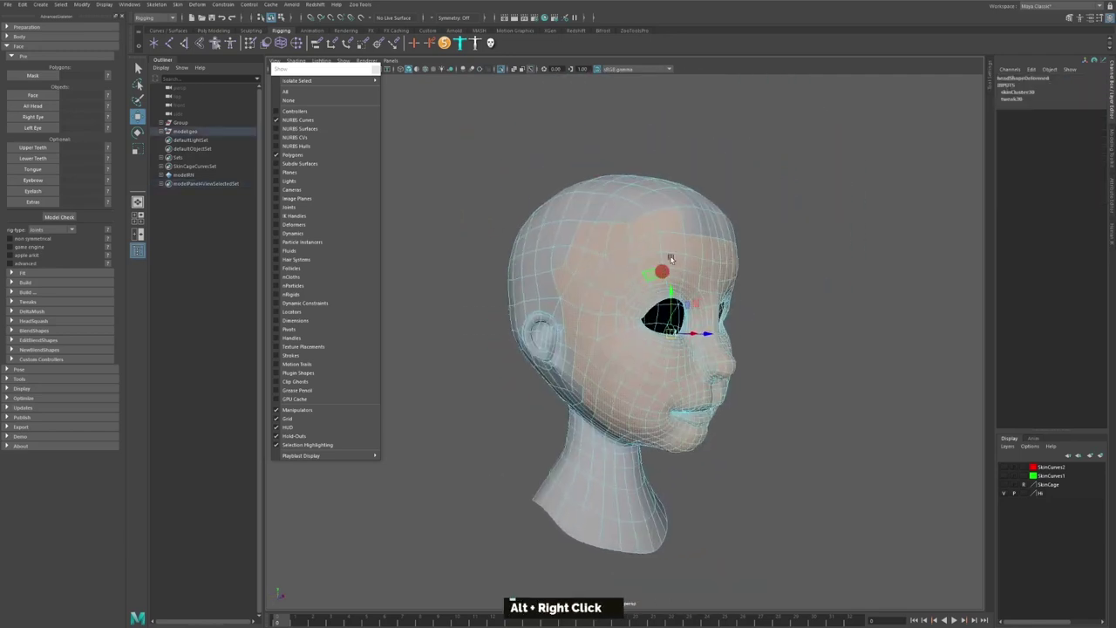
- Refine the polygon selection along the forehead and the upper side of the head
shift+click(637, 228)
shift+click(624, 234)
alt+drag(583, 277, 556, 247)
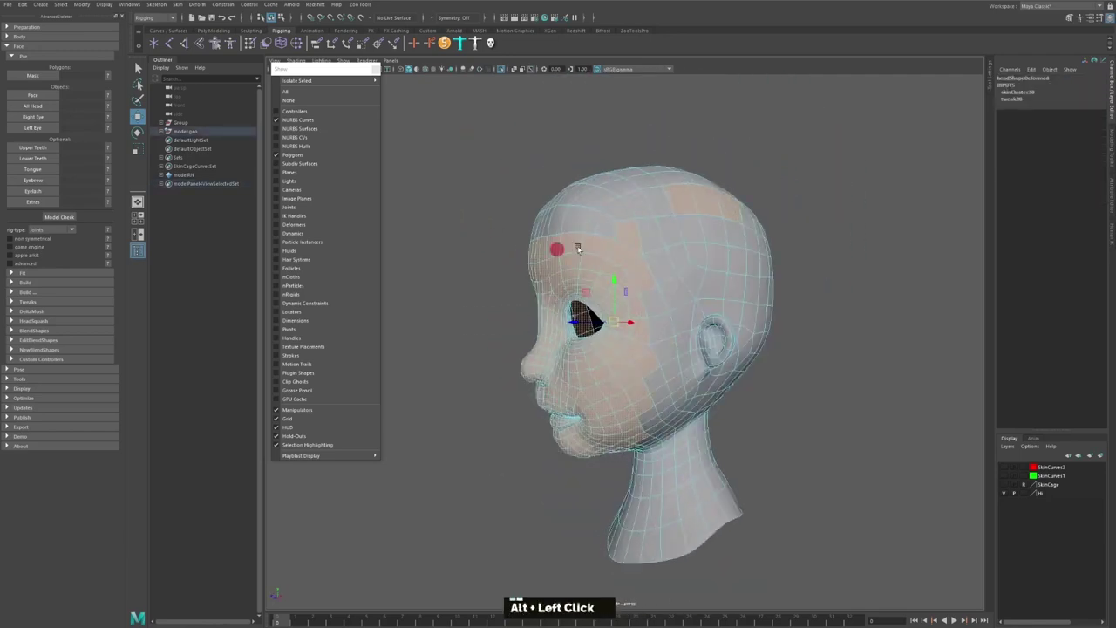
shift+click(727, 241)
alt+drag(727, 240, 744, 301)
- Extend the face polygon selection along the jawline beneath both cheeks
mouse_move(610, 452)
alt+mouse_down()
mouse_move(686, 439)
mouse_move(663, 439)
mouse_move(700, 473)
mouse_move(623, 439)
alt+mouse_up()
shift+click(624, 439)
shift+click(712, 452)
alt+drag(711, 452, 646, 427)
alt+middle_drag(645, 428, 636, 421)
alt+right_drag(636, 421, 724, 465)
shift+click(724, 466)
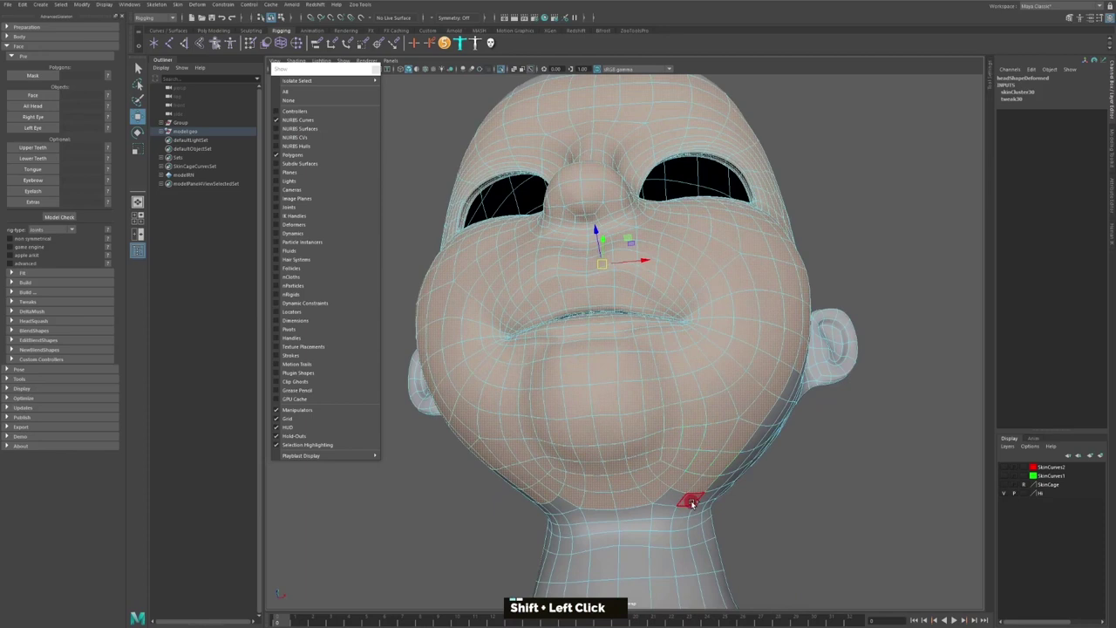
- Add the polygons under the chin, where it meets the neck, to the face selection
shift+click(608, 518)
alt+drag(607, 518, 643, 393)
mouse_move(643, 393)
alt+middle_down()
mouse_move(638, 372)
mouse_move(631, 394)
alt+middle_up()
shift+click(610, 463)
shift+click(654, 460)
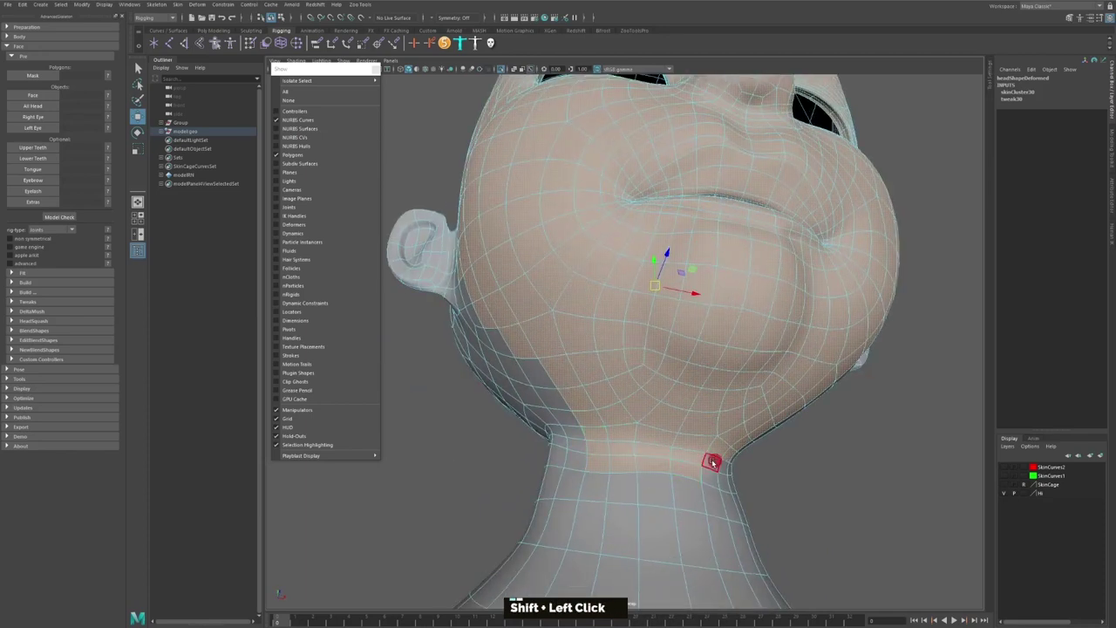
alt+drag(713, 462, 693, 461)
shift+click(696, 460)
- Remove a stray polygon near the jaw from the selection and register the selected face polygons as the Mask
alt+drag(609, 434, 665, 413)
alt+right_drag(665, 413, 583, 431)
ctrl+click(584, 431)
alt+drag(584, 431, 532, 406)
alt+right_drag(532, 406, 480, 391)
alt+drag(480, 391, 508, 384)
alt+middle_drag(509, 384, 528, 381)
alt+drag(529, 381, 529, 358)
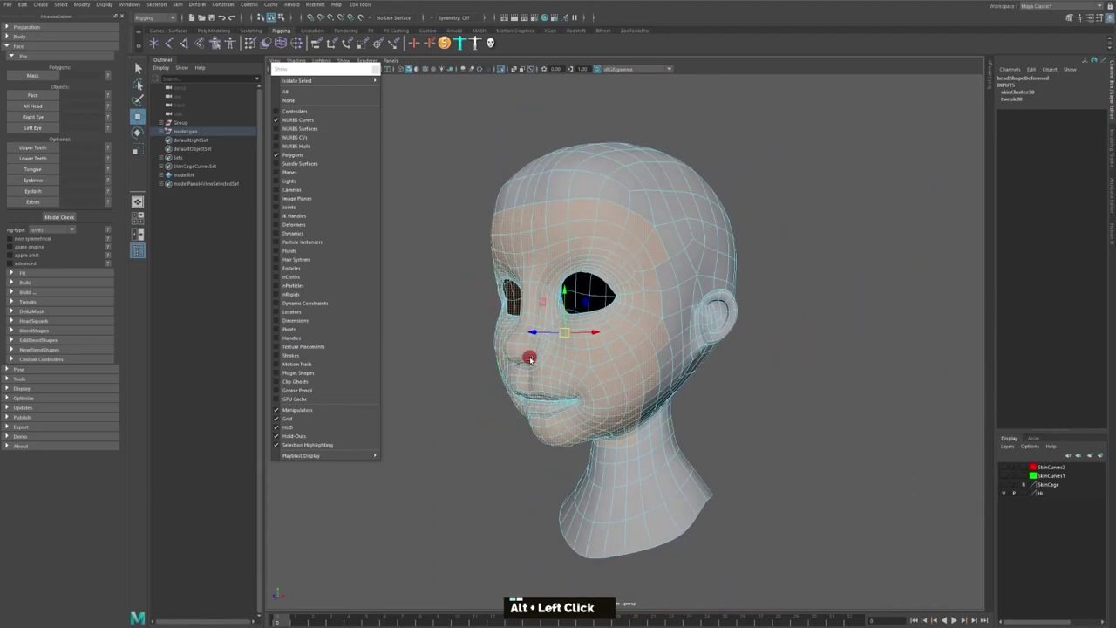
click(35, 75)
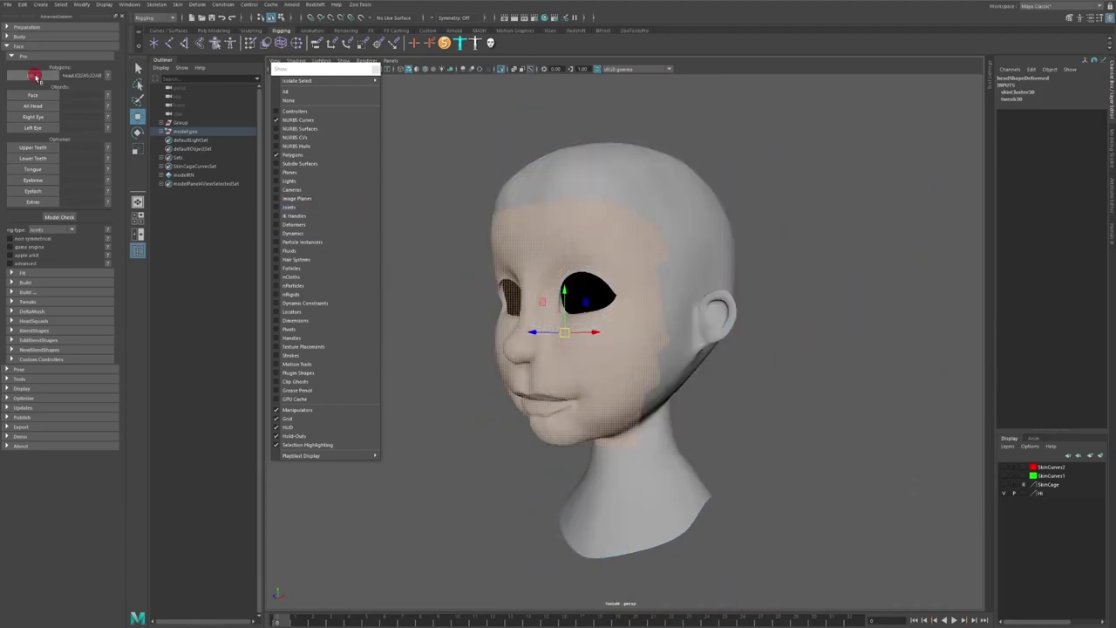
- Bring back the full character and register the head mesh as the Face object
double_click(262, 171)
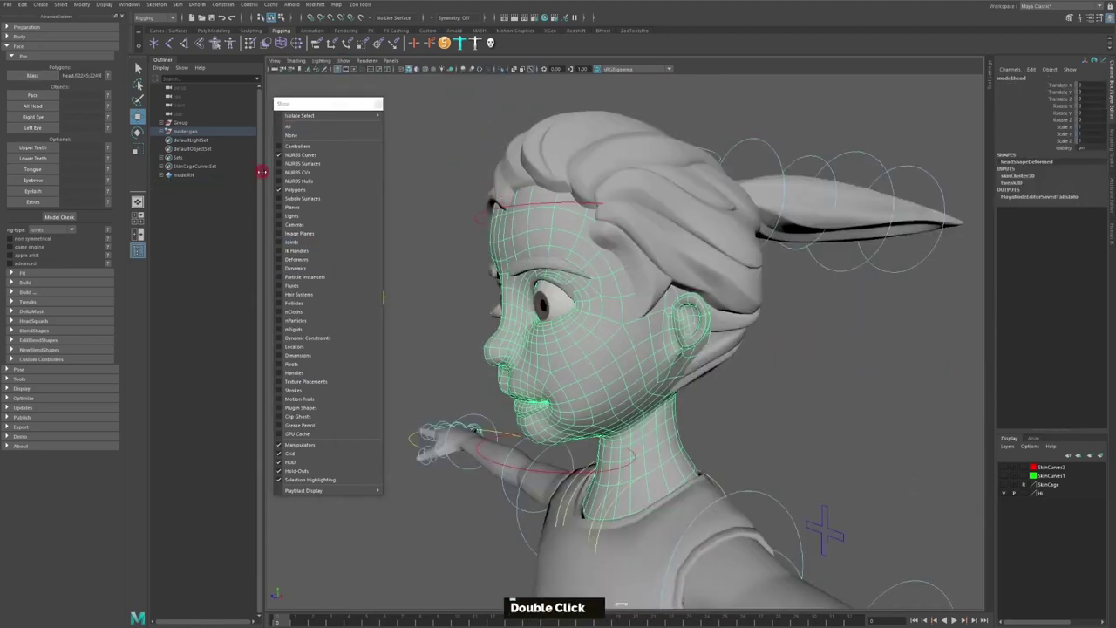
click(459, 271)
click(559, 293)
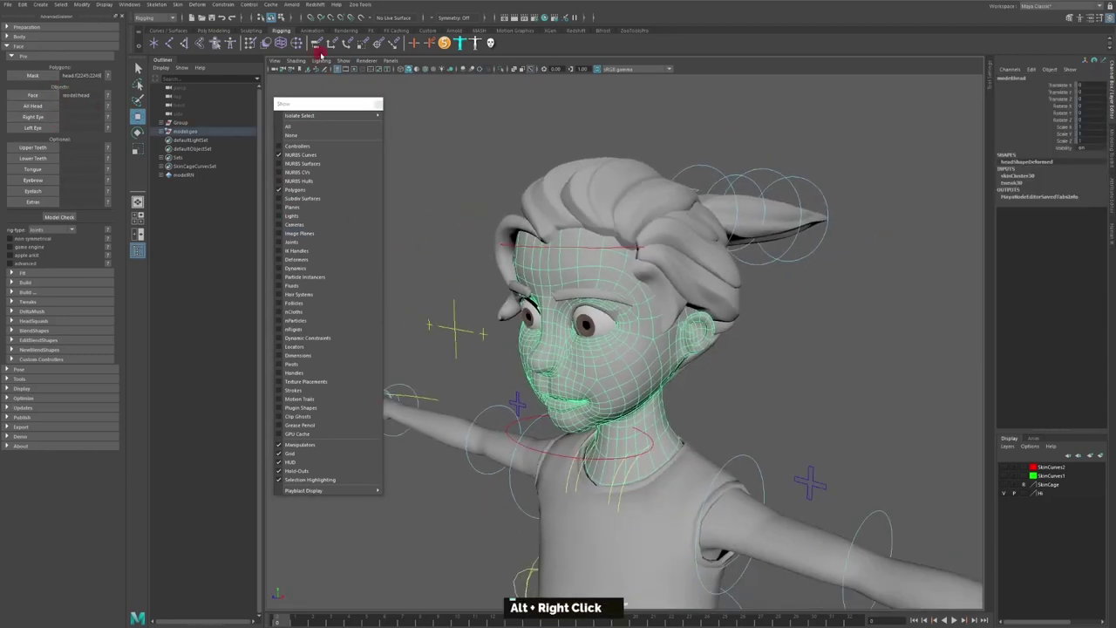
- Hide the NURBS curves in the viewport and register all head meshes as All Head, without creating a new skin cluster
click(366, 115)
click(300, 154)
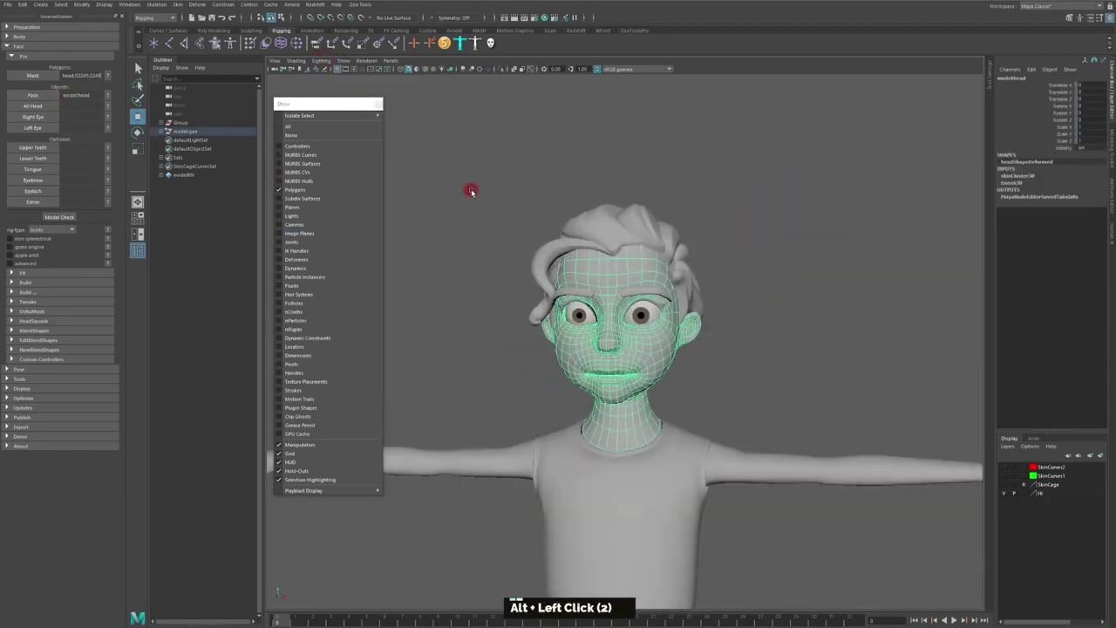
alt+drag(469, 186, 738, 363)
click(570, 283)
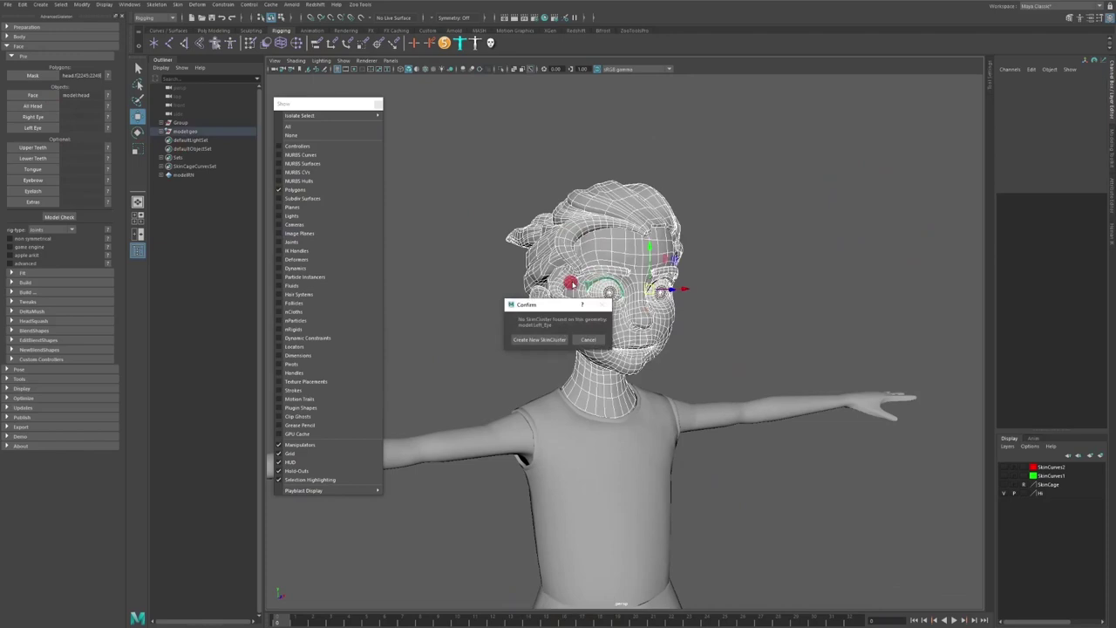
click(584, 339)
click(636, 301)
click(106, 203)
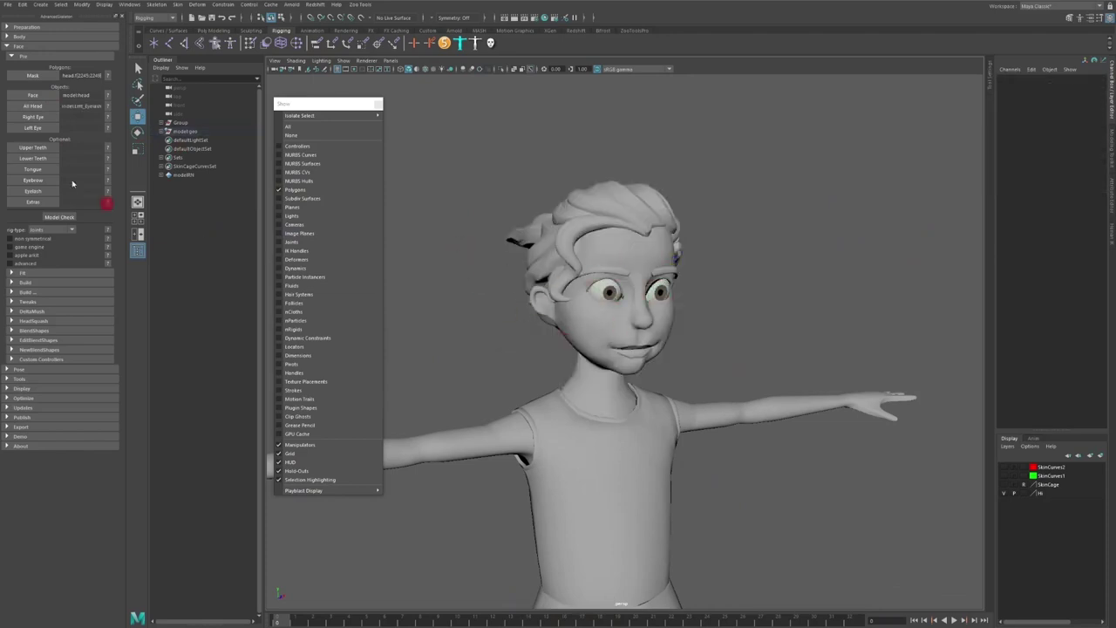
- Try registering the Left_Eye mesh as Left Eye and the Right_Eye mesh as Right Eye
click(609, 292)
key(ctrl+z)
key(ctrl+z)
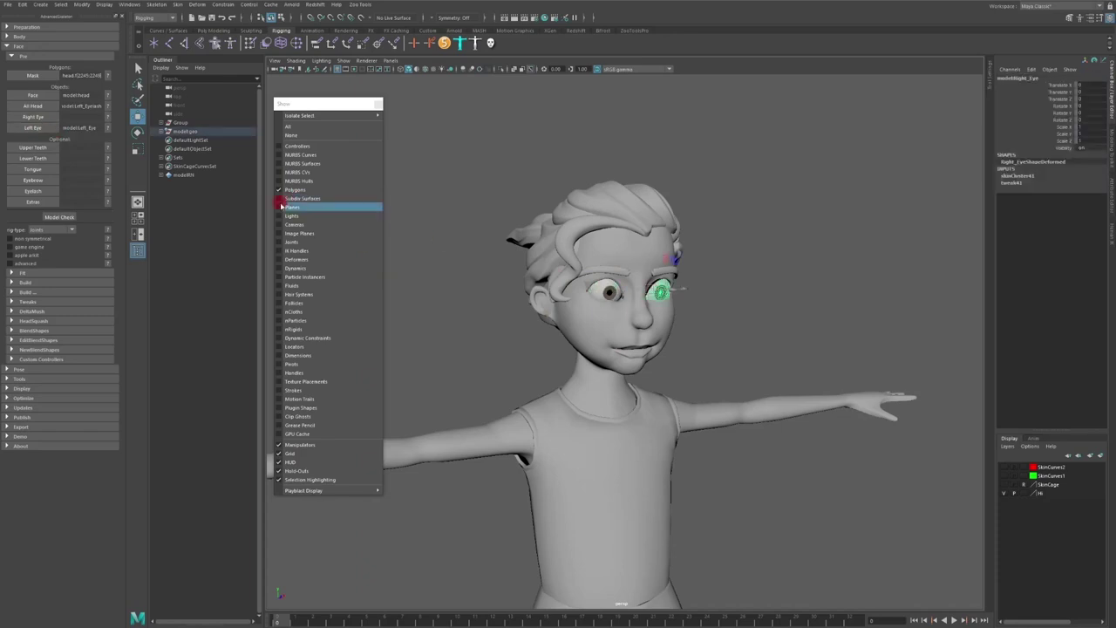
- Check the arm and eye sides, then register the Left_Eye mesh as Right Eye and the Right_Eye mesh as Left Eye
double_click(599, 386)
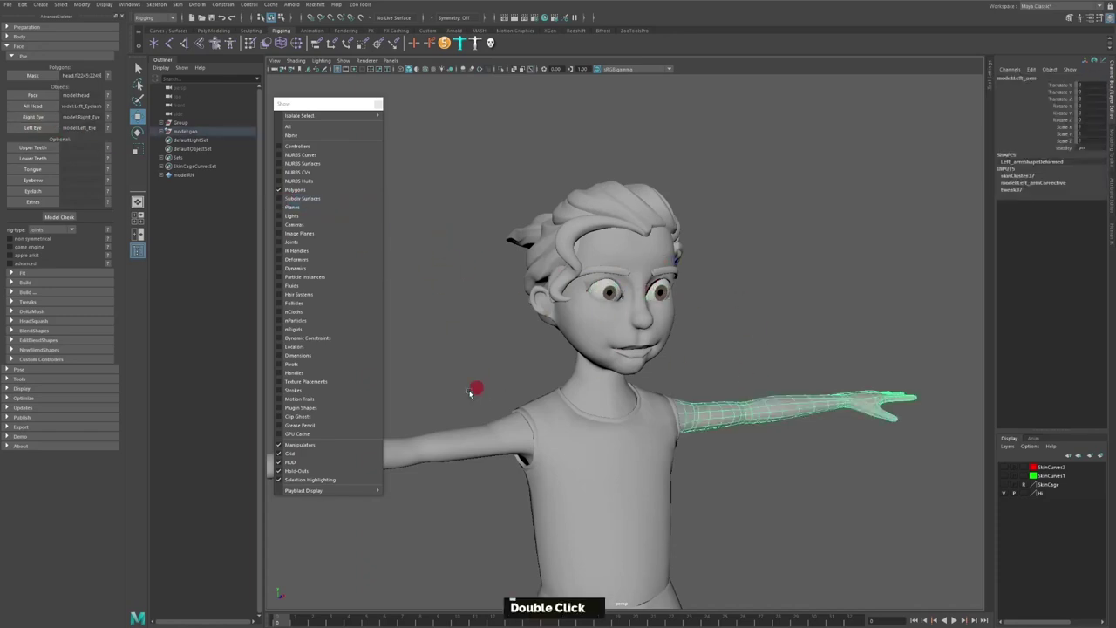
click(473, 437)
click(656, 292)
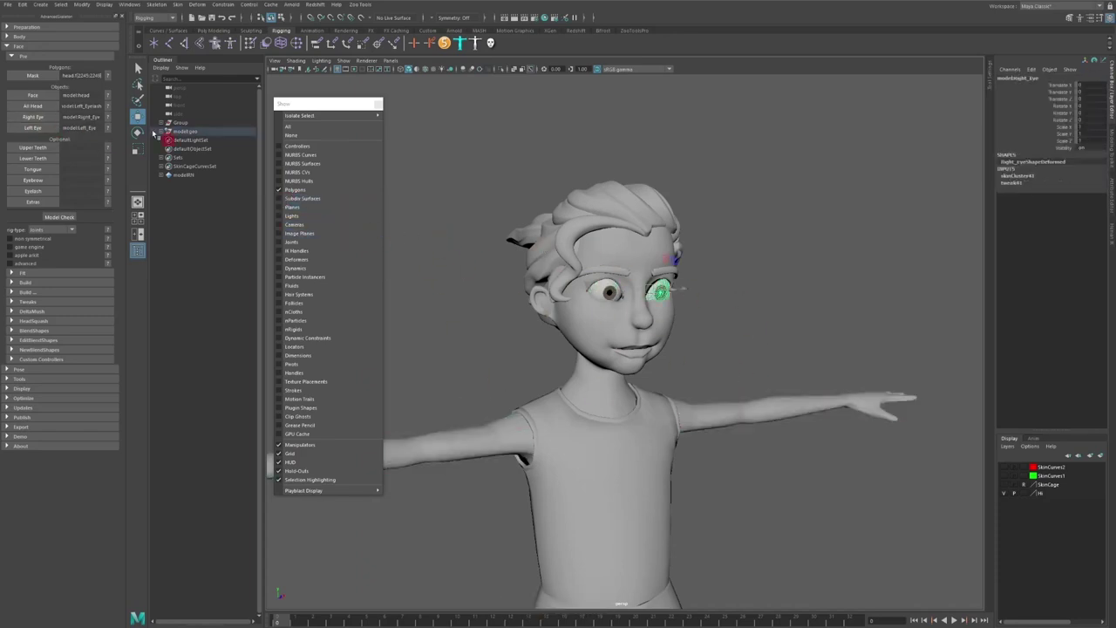
click(757, 410)
click(707, 272)
click(653, 293)
click(33, 125)
click(480, 228)
- Hide the head mesh and register the upper teeth mesh as Upper Teeth
click(593, 345)
alt+right_drag(593, 349, 670, 359)
key(ctrl+h)
click(608, 344)
click(33, 148)
- Register the lower teeth mesh as Lower Teeth and the tongue mesh as Tongue
click(618, 359)
click(36, 159)
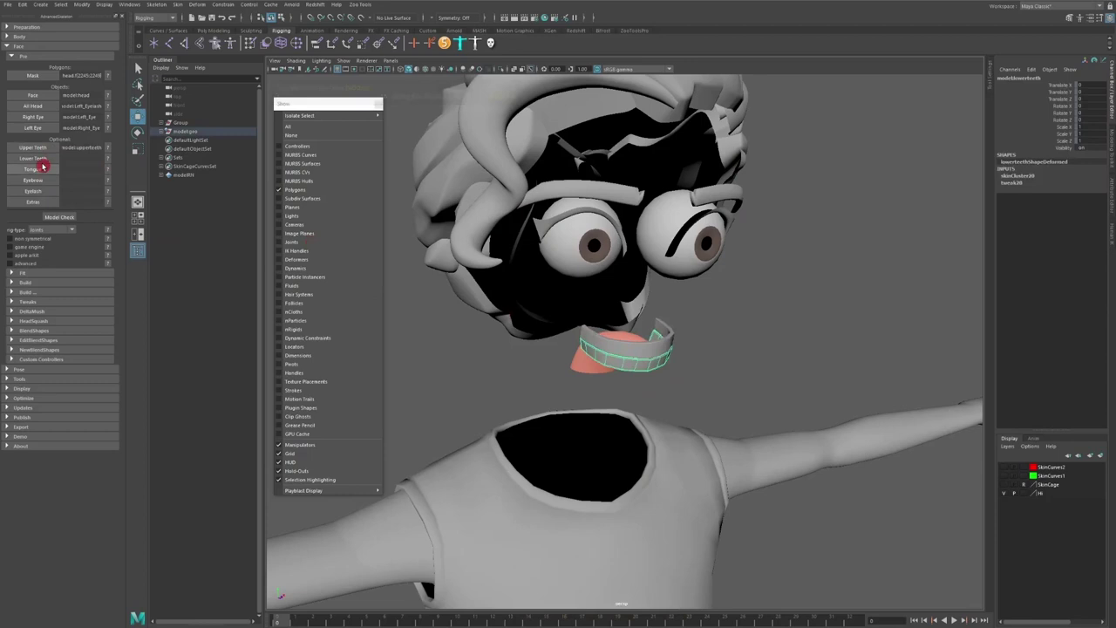
click(668, 301)
alt+drag(667, 301, 593, 305)
click(626, 353)
click(34, 169)
- Register both eyebrow meshes as Eyebrow
alt+middle_drag(594, 305, 584, 323)
click(568, 259)
shift+click(694, 262)
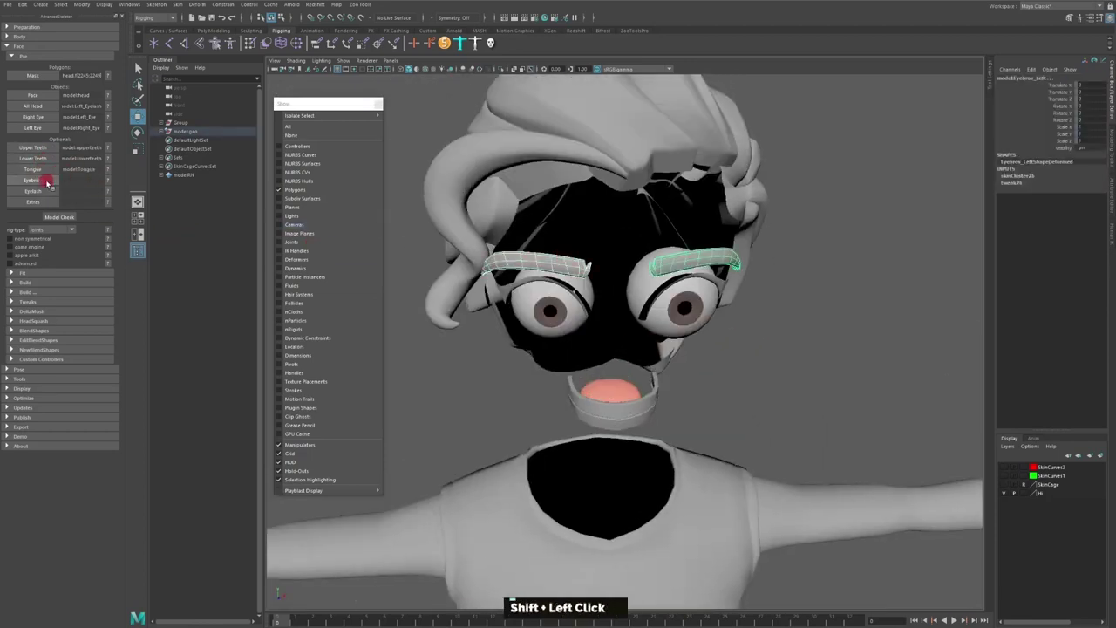
click(45, 182)
- Register both eyelash meshes as Eyelash
alt+drag(578, 288, 567, 261)
click(558, 259)
shift+click(674, 263)
alt+right_drag(511, 308, 408, 214)
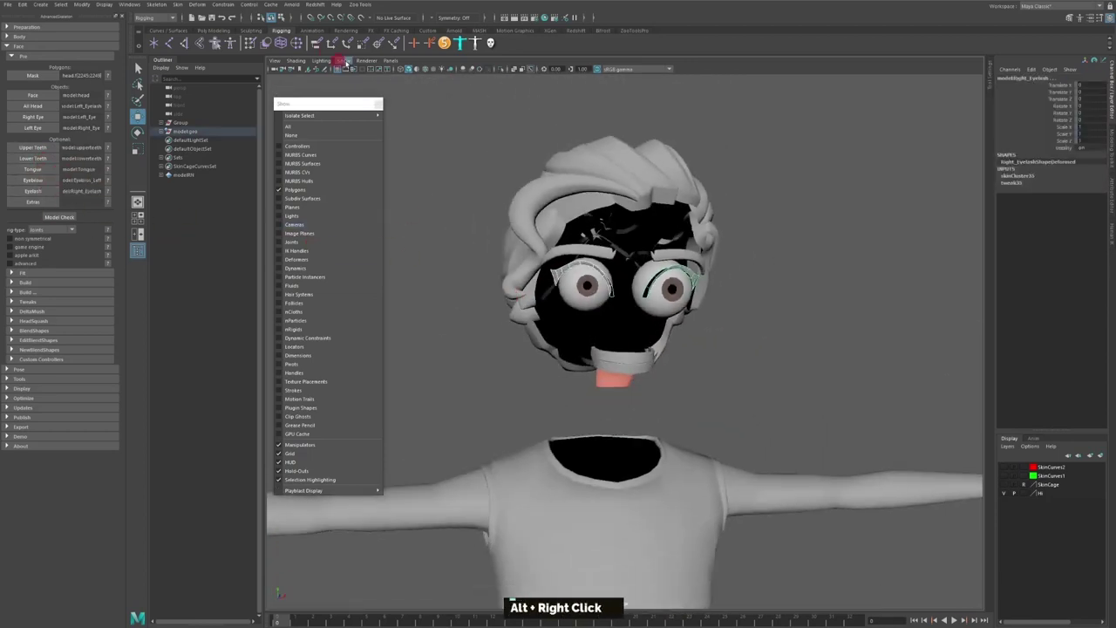
- Unhide the head mesh so the complete face is shown again
click(343, 60)
click(455, 144)
key(ctrl+shift+h)
alt+drag(429, 147, 469, 182)
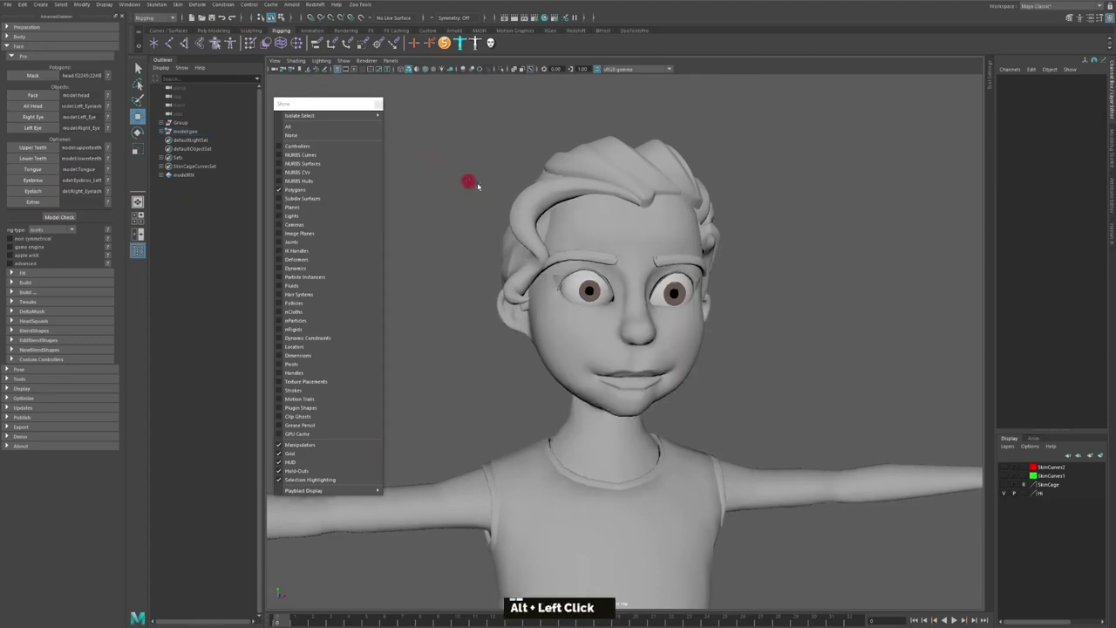
alt+middle_drag(468, 182, 465, 164)
- Open the face Fit section and create the EyeBall fit from the Left_Eye mesh
click(14, 55)
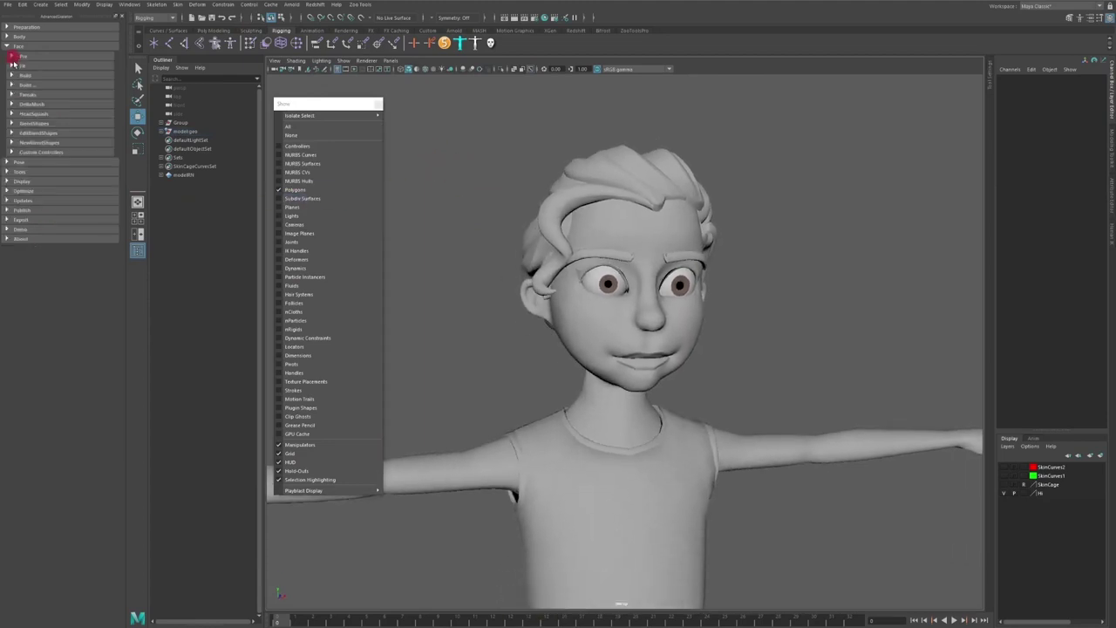
click(13, 55)
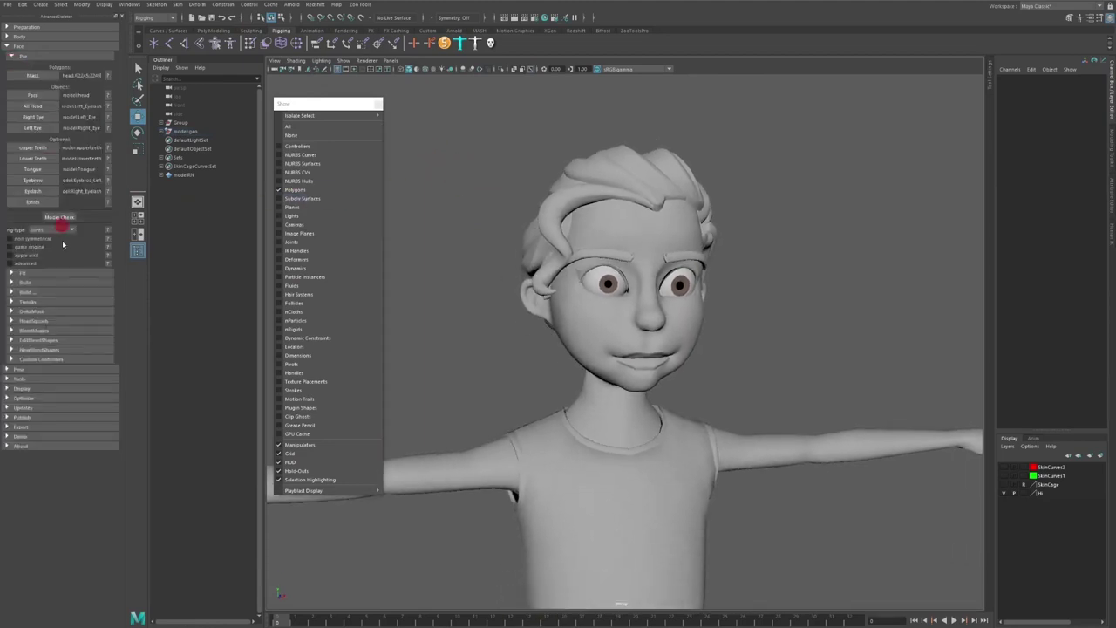
click(12, 55)
click(13, 66)
alt+right_drag(431, 280, 558, 226)
click(567, 225)
alt+drag(567, 225, 611, 244)
alt+right_drag(611, 244, 574, 252)
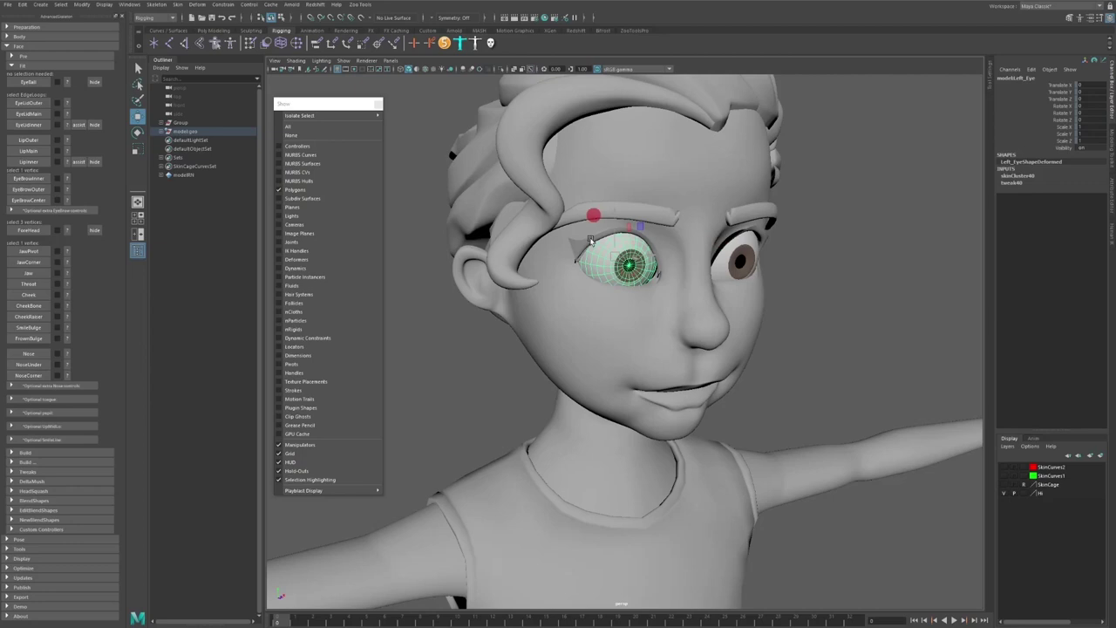
click(31, 81)
click(538, 336)
- Move the eyeball fit object forward into the eye socket
alt+drag(671, 291, 759, 288)
alt+right_drag(672, 271, 690, 264)
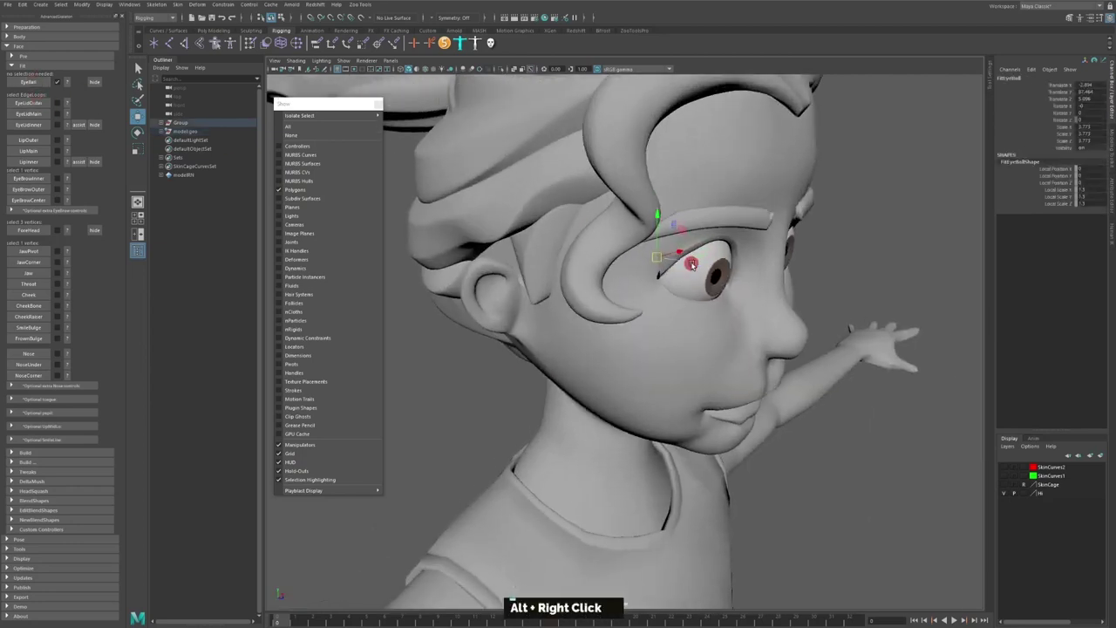
drag(690, 265, 579, 198)
scroll(583, 210, down, 3)
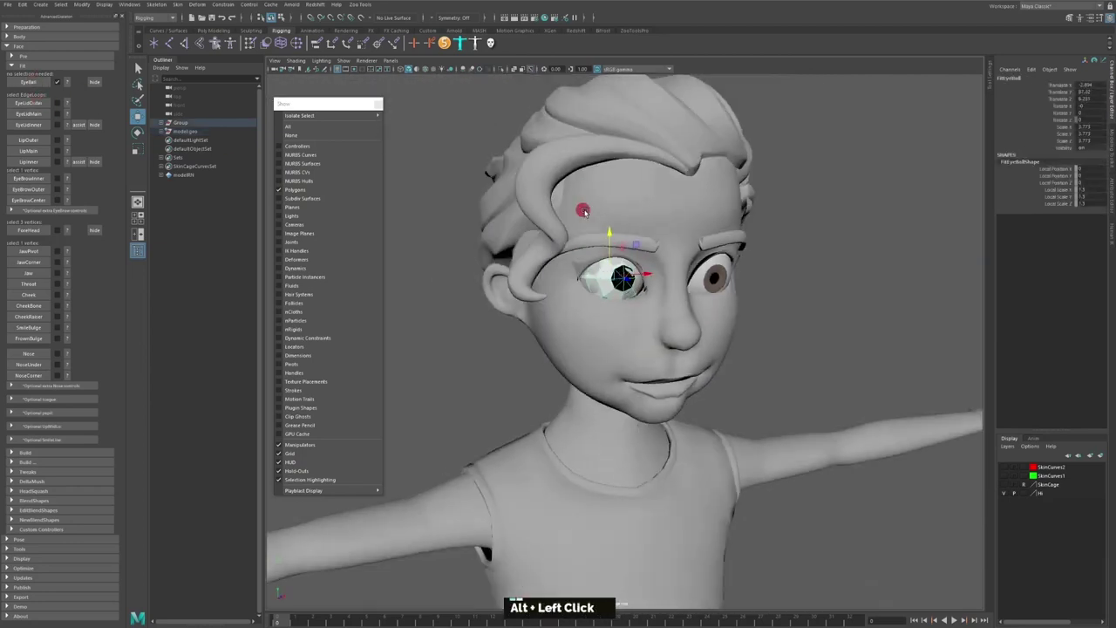
- Isolate the head mesh in the viewport and switch it to component selection around the eye
alt+right_drag(583, 209, 605, 274)
alt+middle_drag(606, 274, 583, 349)
click(610, 199)
mouse_move(357, 117)
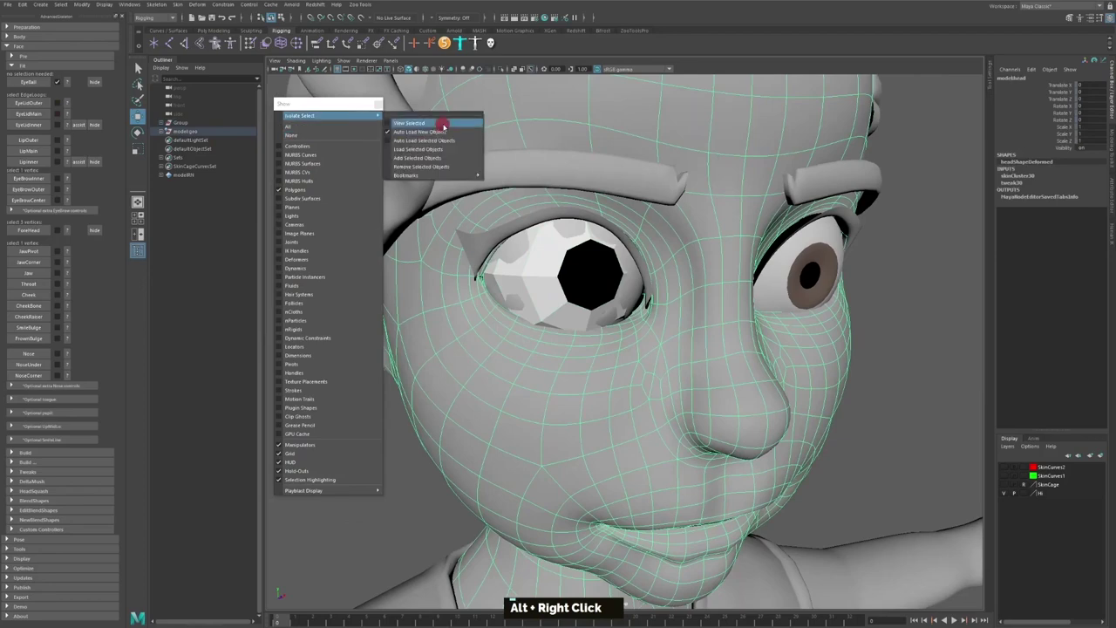
click(441, 123)
alt+right_drag(584, 212, 660, 235)
alt+drag(661, 234, 642, 218)
right_drag(671, 233, 644, 237)
click(710, 349)
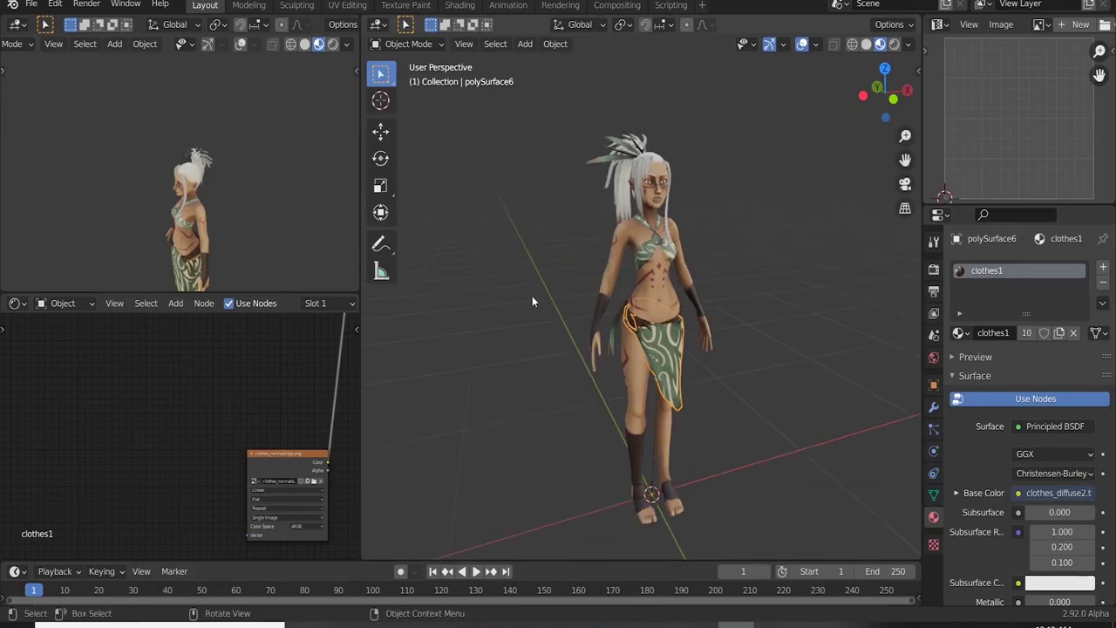
- Switch to Blender, select the whole textured character and move it to the side of the origin
drag(523, 142, 857, 448)
key(shift+space)
key(g)
click(857, 447)
- Import the two Mixamo FBX files from the Downloads folder
click(31, 5)
mouse_move(75, 222)
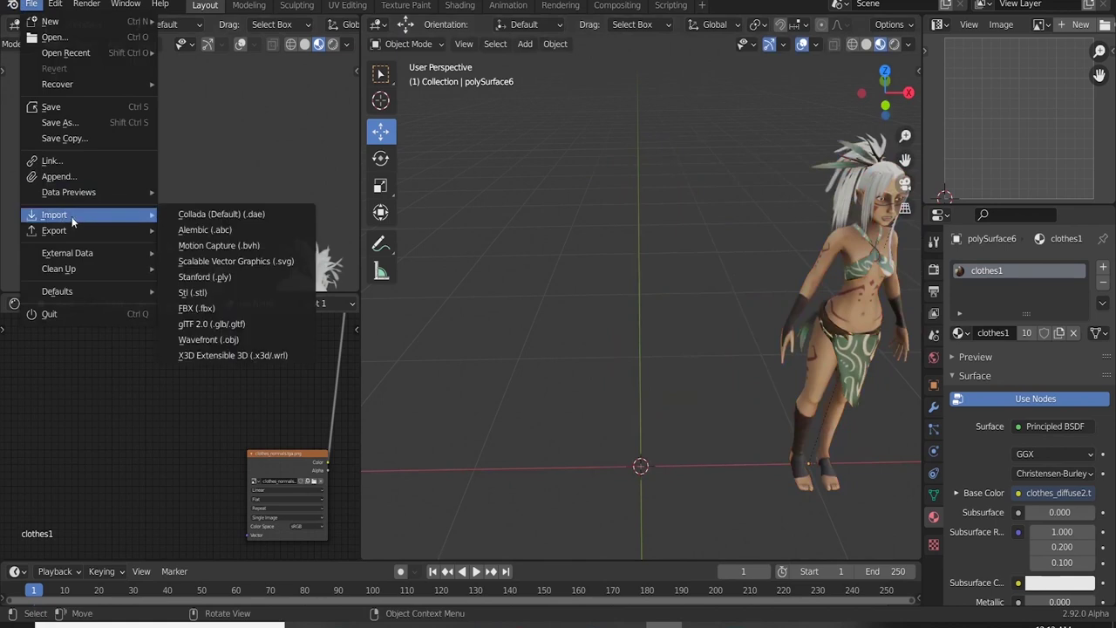
click(218, 310)
click(295, 280)
scroll(480, 380, down, 8)
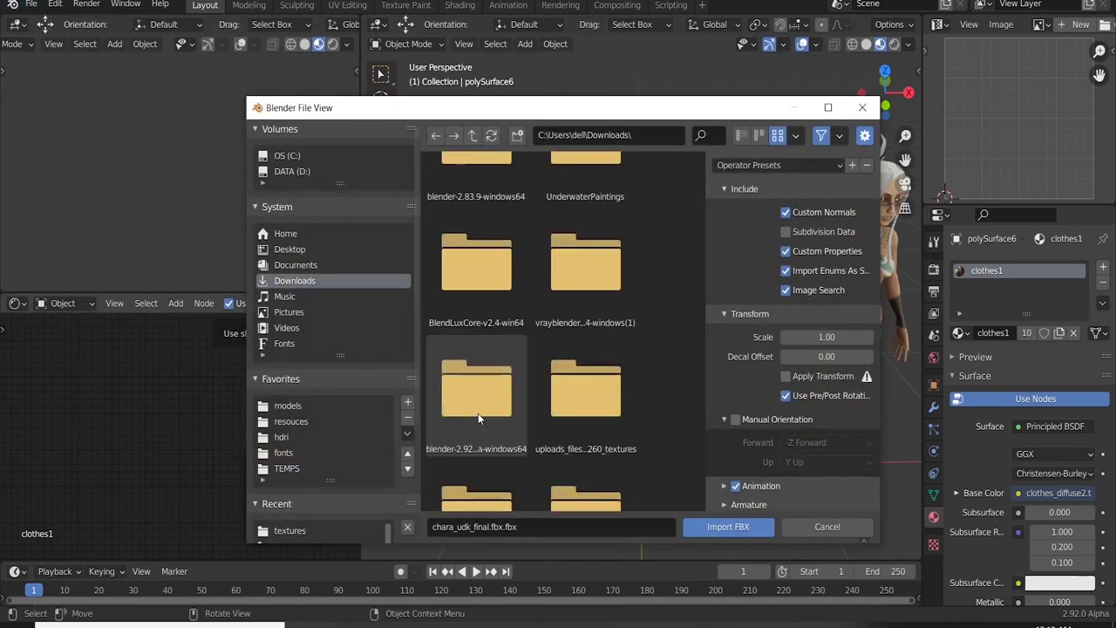
click(468, 373)
shift+click(578, 366)
click(705, 523)
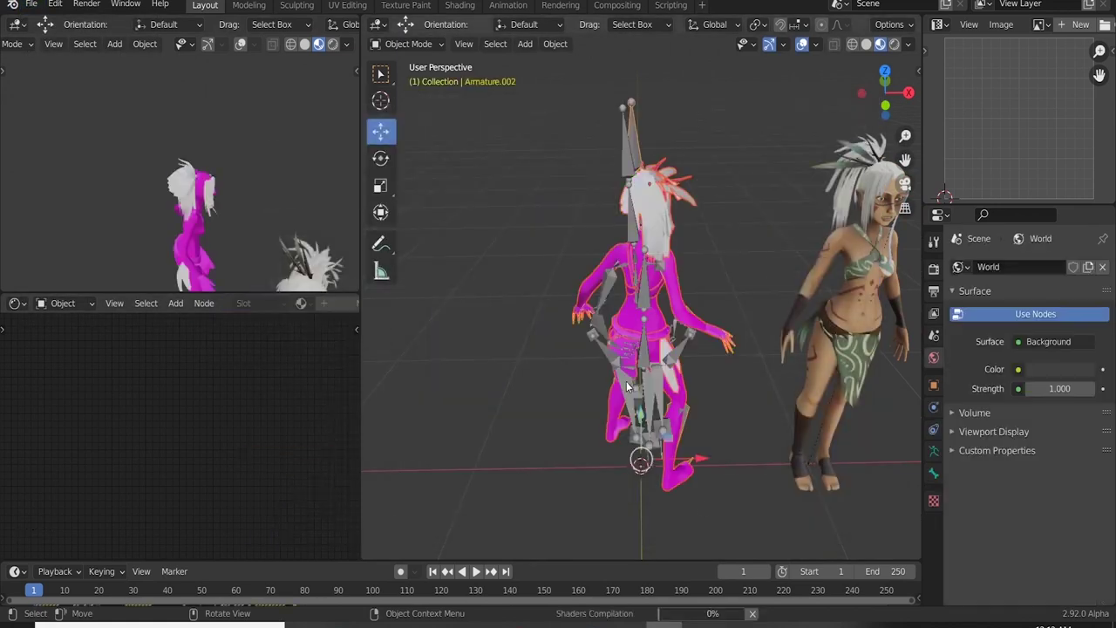
- Link the body1 material of the original character's body to the imported body mesh
middle_drag(663, 414, 417, 372)
click(785, 322)
middle_drag(785, 323, 621, 294)
scroll(621, 293, up, 2)
middle_drag(532, 297, 650, 238)
scroll(659, 239, down, 3)
click(650, 237)
click(961, 333)
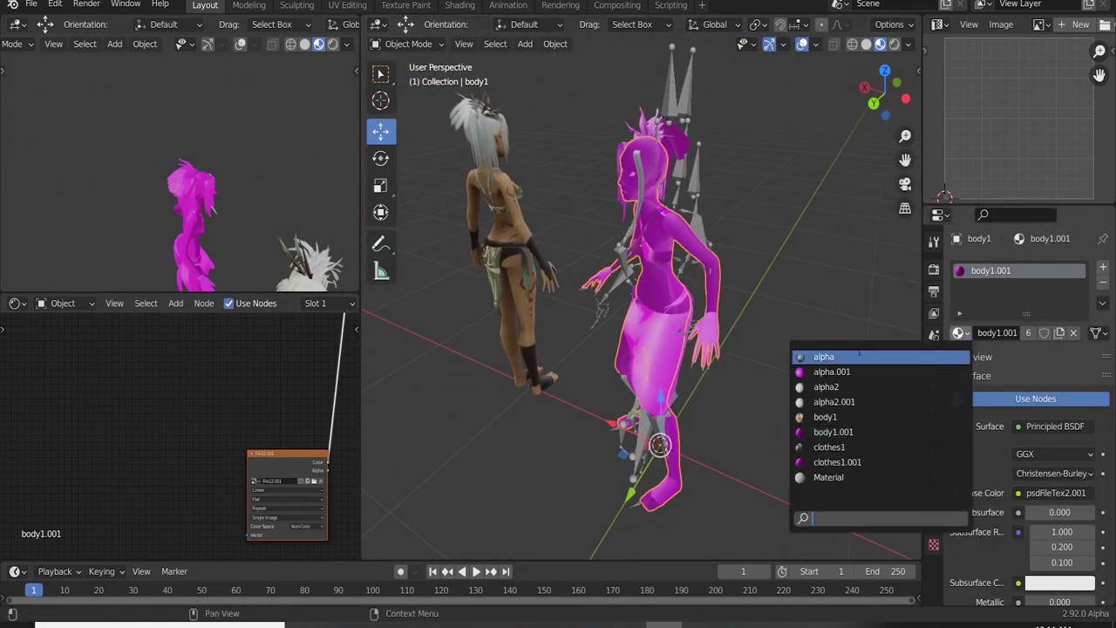
shift+click(479, 225)
key(ctrl+l)
click(474, 237)
middle_drag(474, 238, 672, 343)
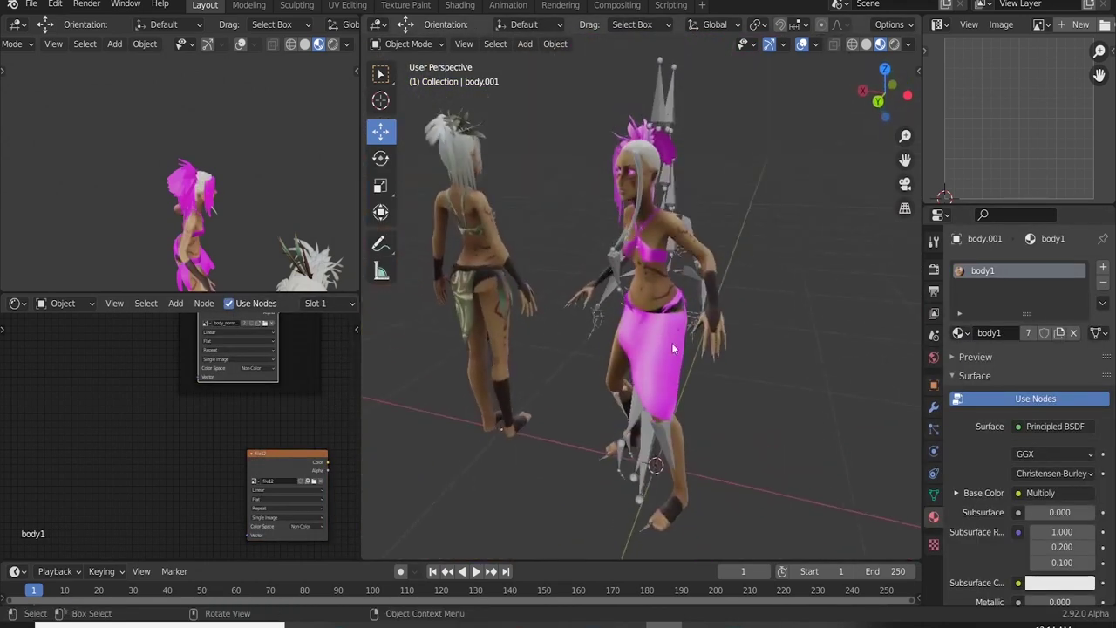
- Delete the original unrigged character and enlarge the timeline area
drag(503, 215, 586, 440)
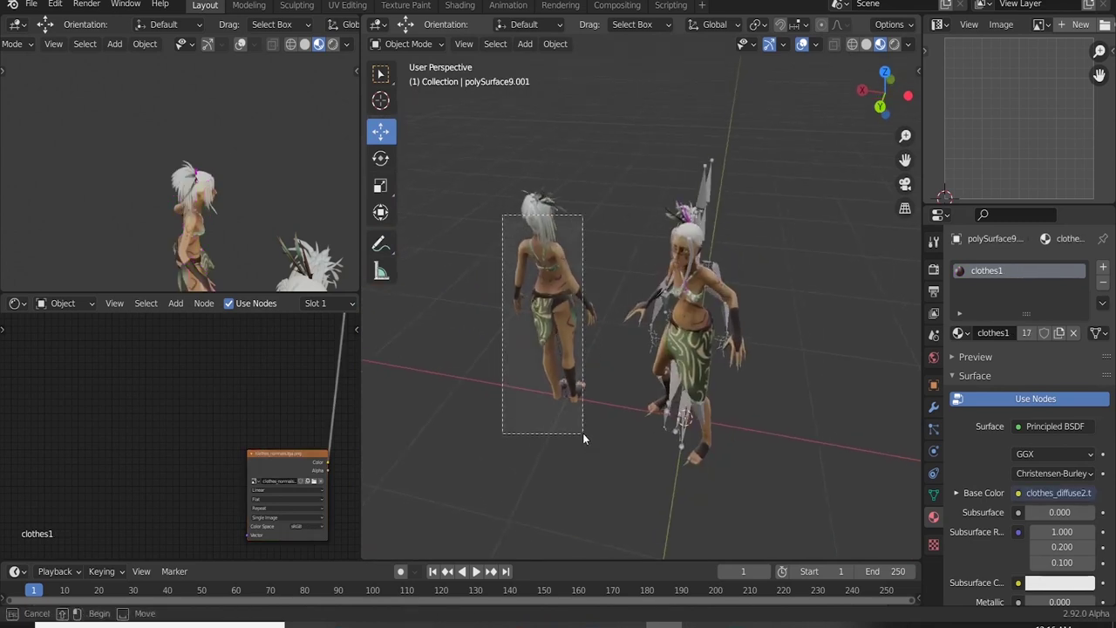
key(x)
drag(612, 561, 625, 496)
- Play the imported character's animation from the start, stop it and set the current frame to 10
key(space)
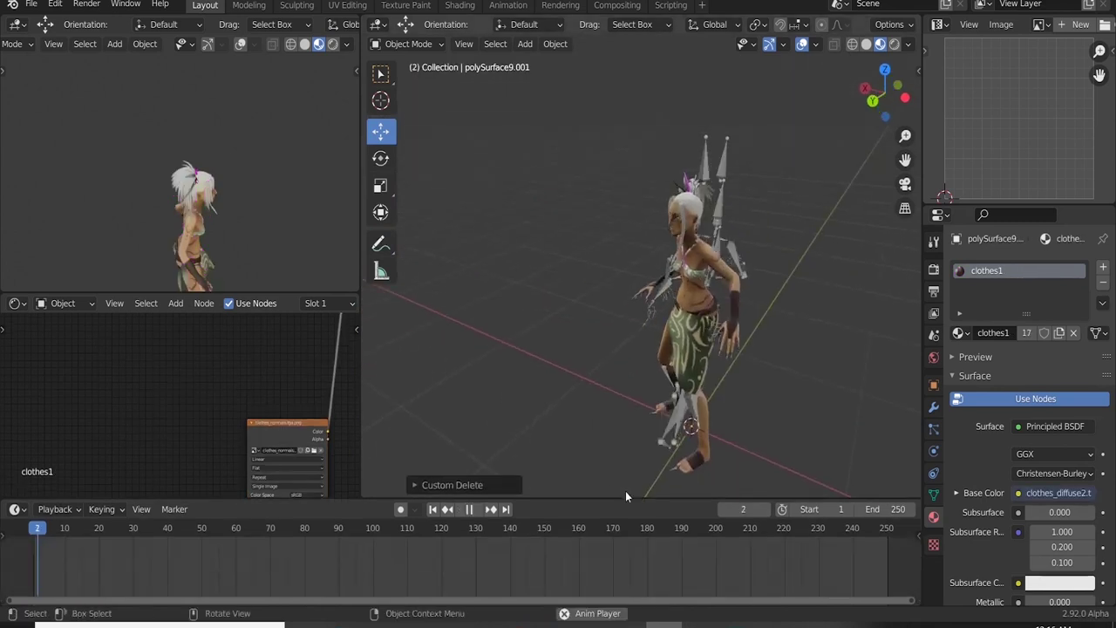
scroll(622, 419, down, 3)
key(shift+Left)
key(space)
middle_drag(796, 347, 732, 347)
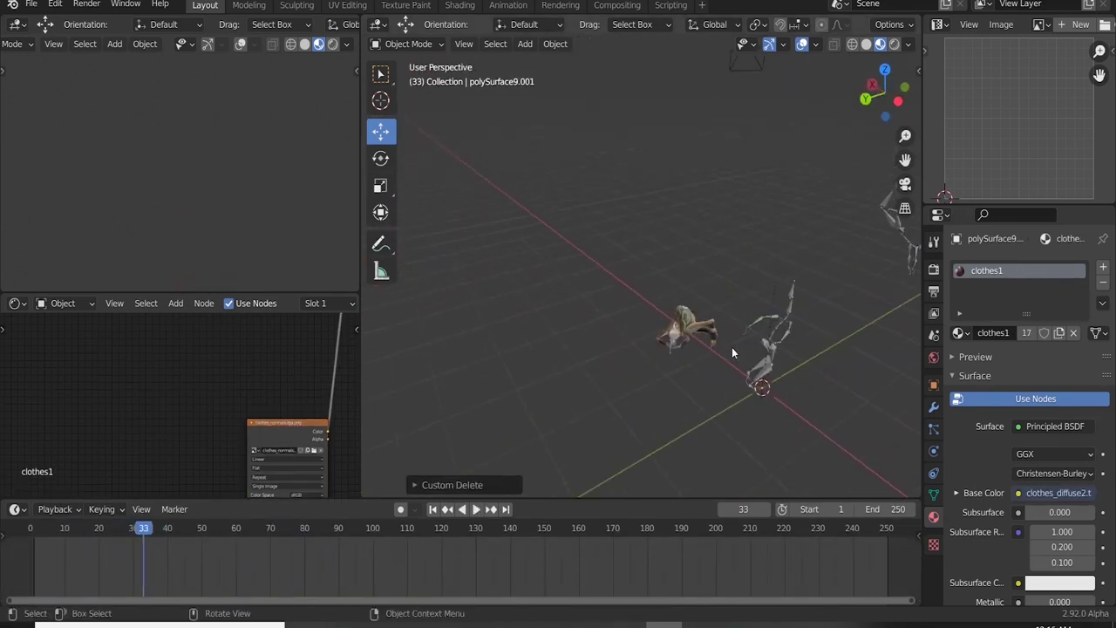
scroll(731, 348, up, 2)
click(66, 556)
- Put the imported character's armature into Pose Mode and rotate the mixamorig:HeadTop_End bone
click(798, 298)
key(KP_Decimal)
middle_drag(689, 297, 792, 296)
key(ctrl+Tab)
click(567, 131)
key(r)
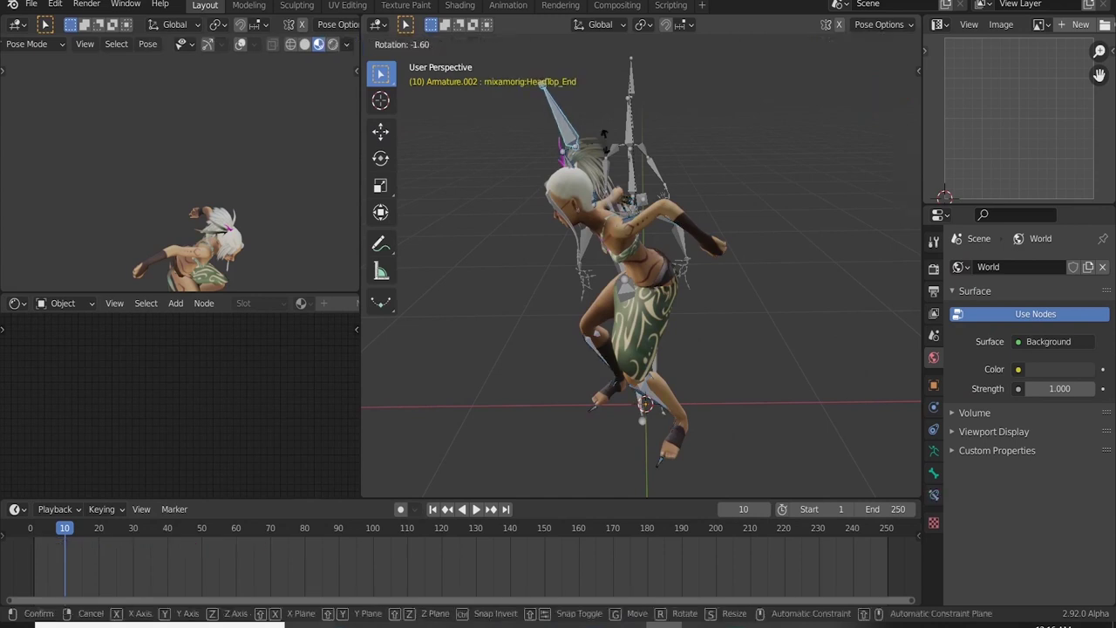
key(Return)
mouse_move(497, 621)
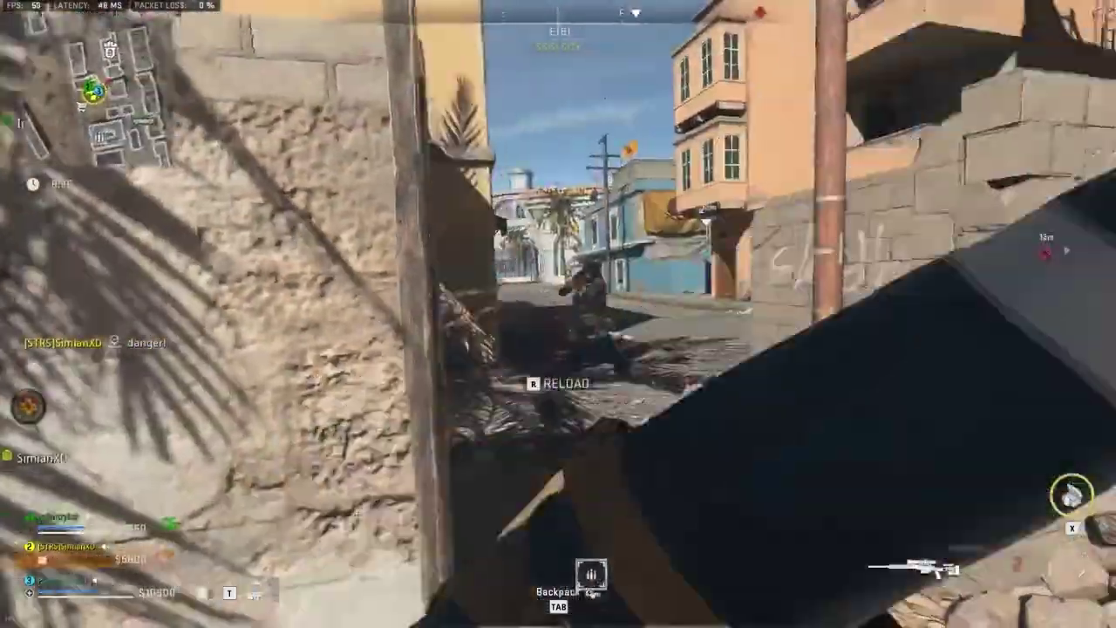
key(b)
click(558, 314)
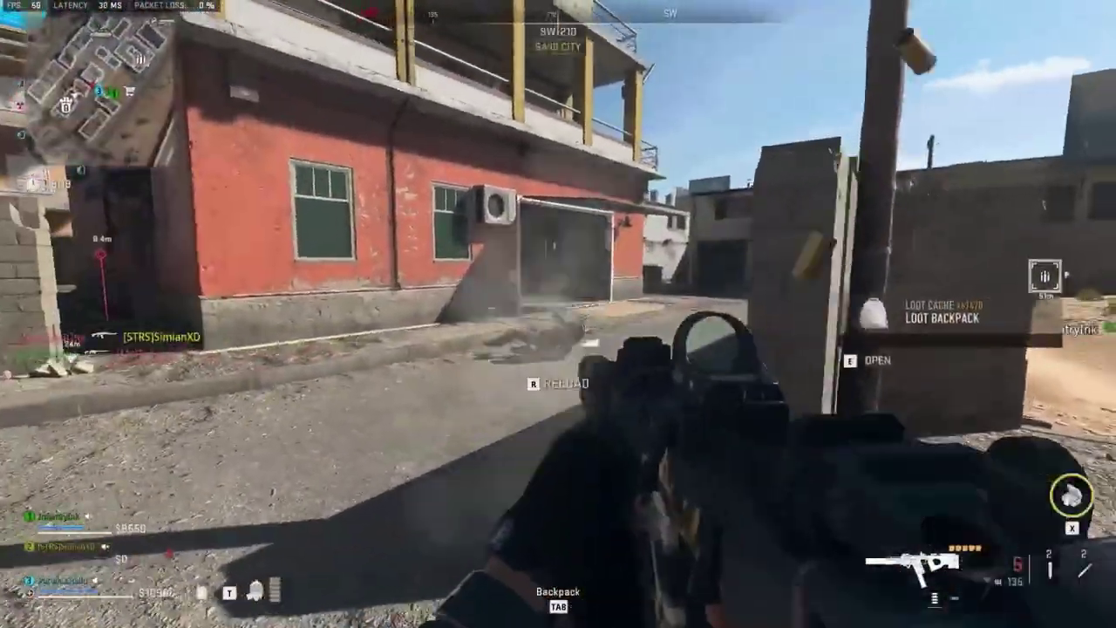
click(558, 314)
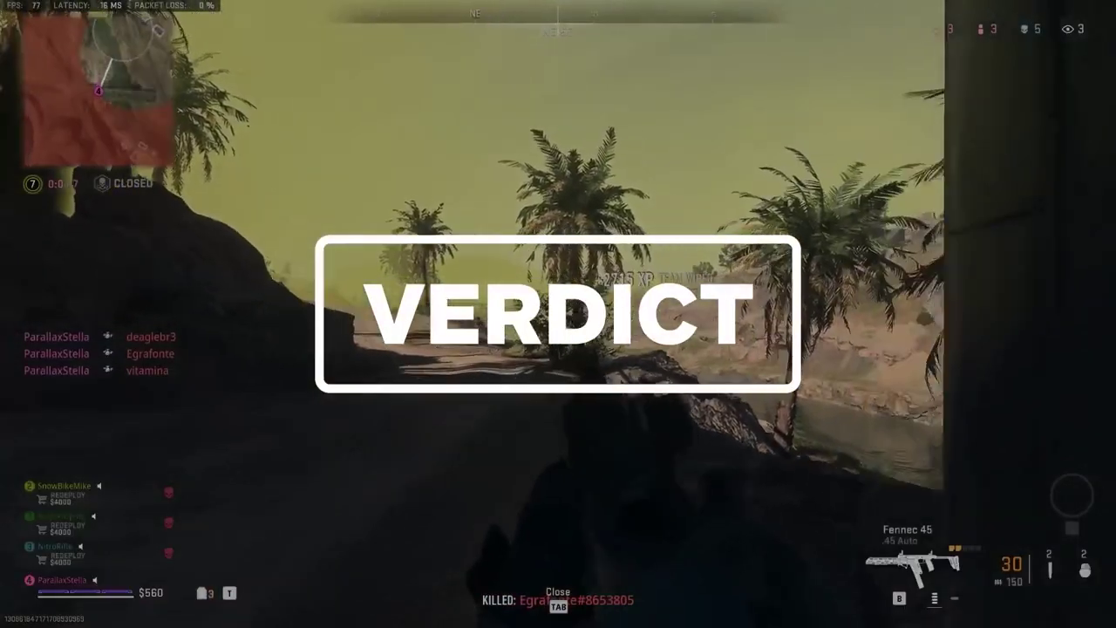
key(w)
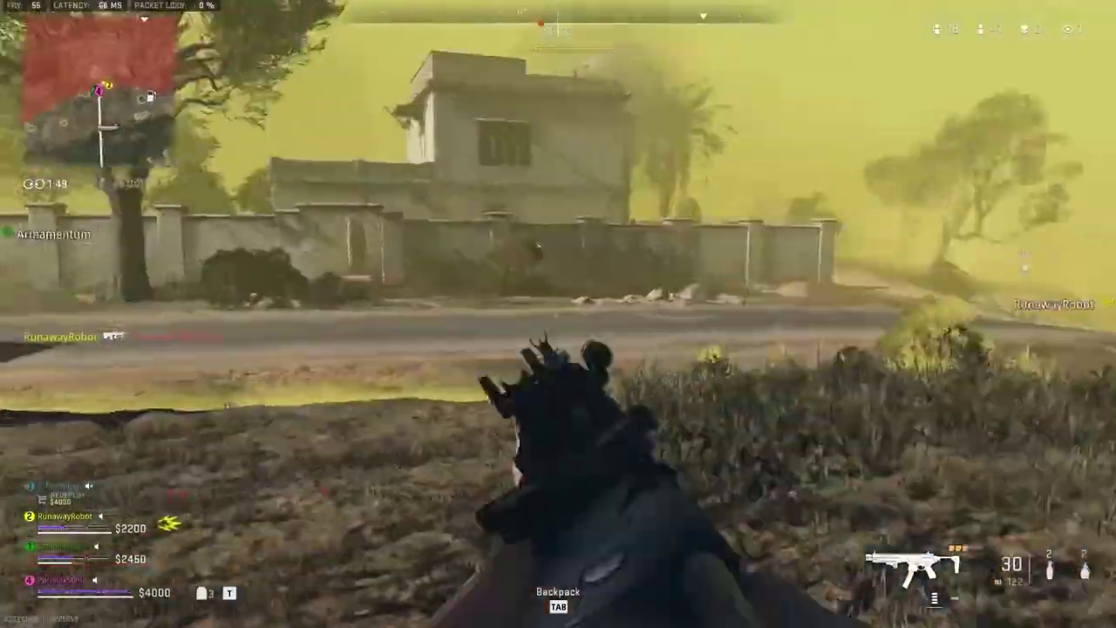
click(558, 314)
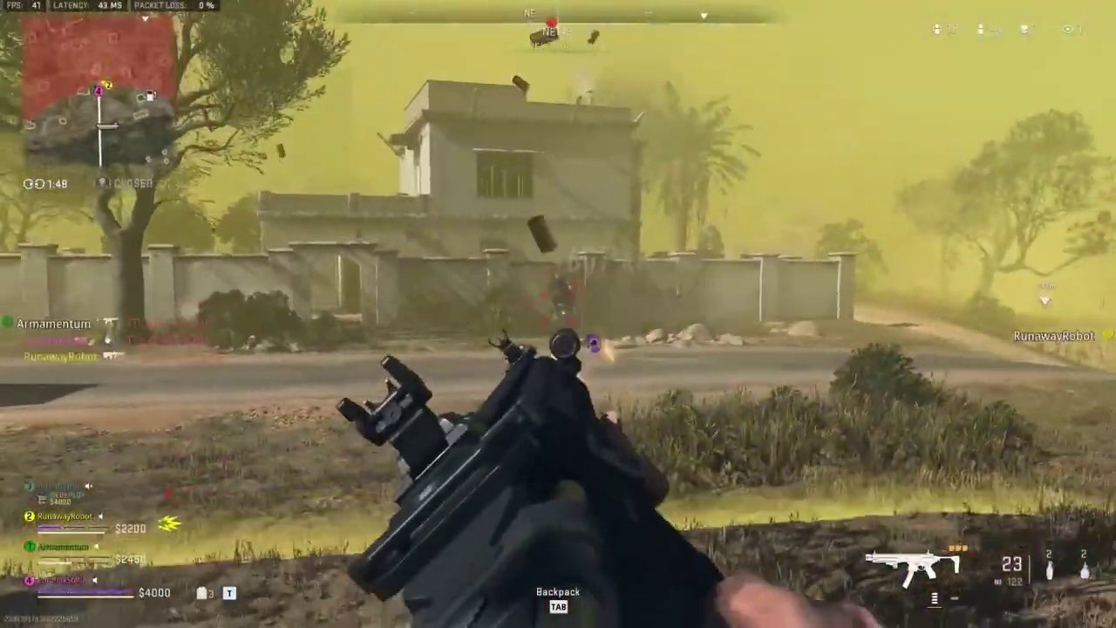
key(w)
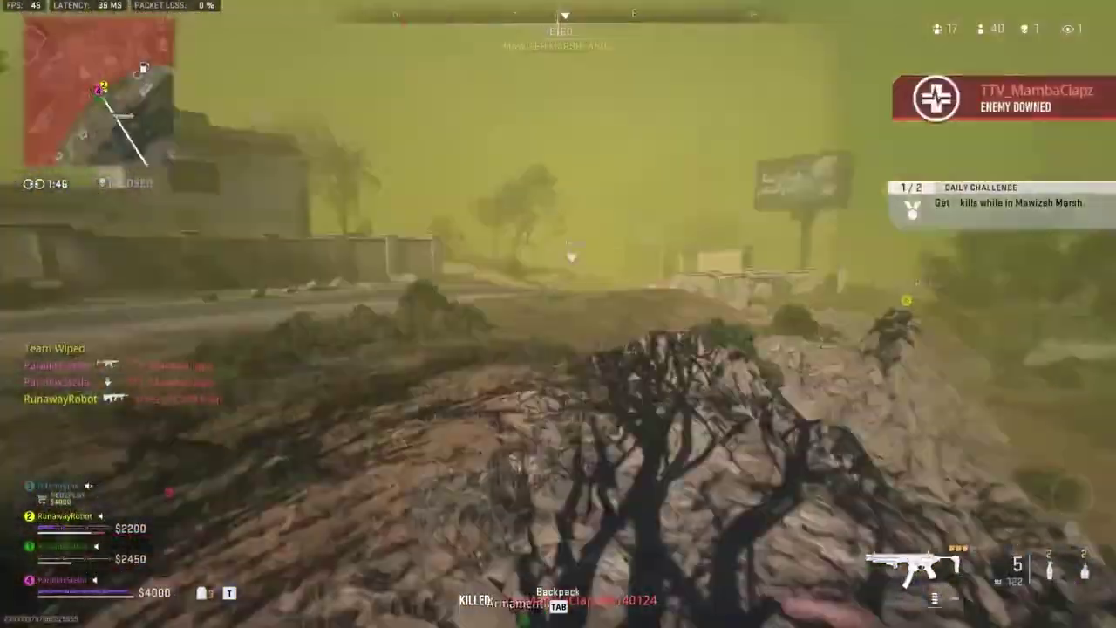
key(Caps_Lock)
key(Caps_Lock)
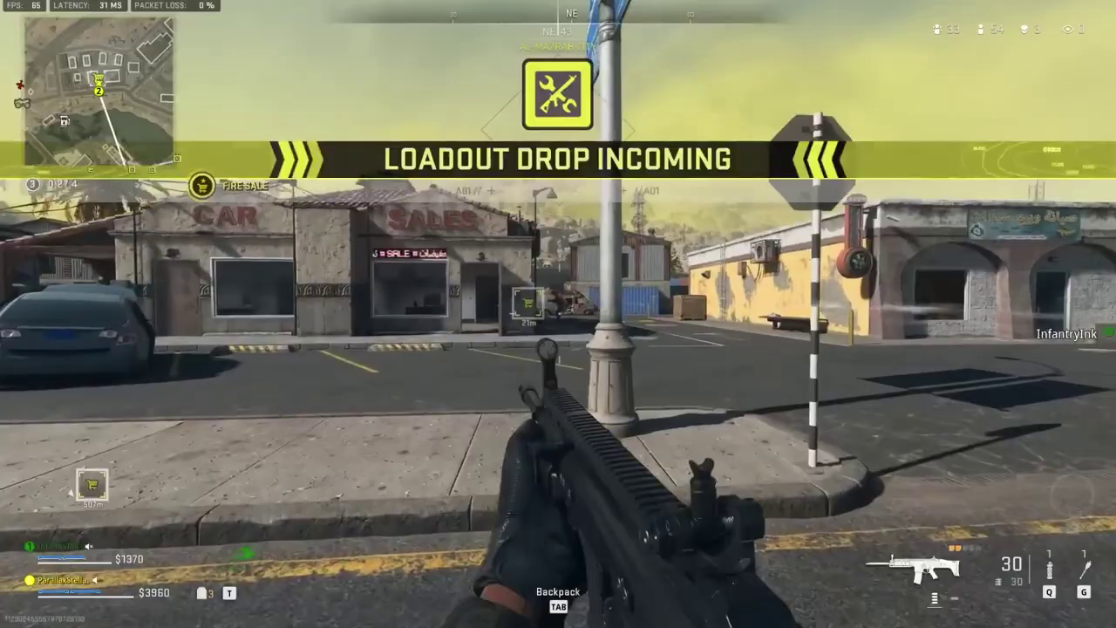
key(w)
right_click(558, 314)
click(558, 314)
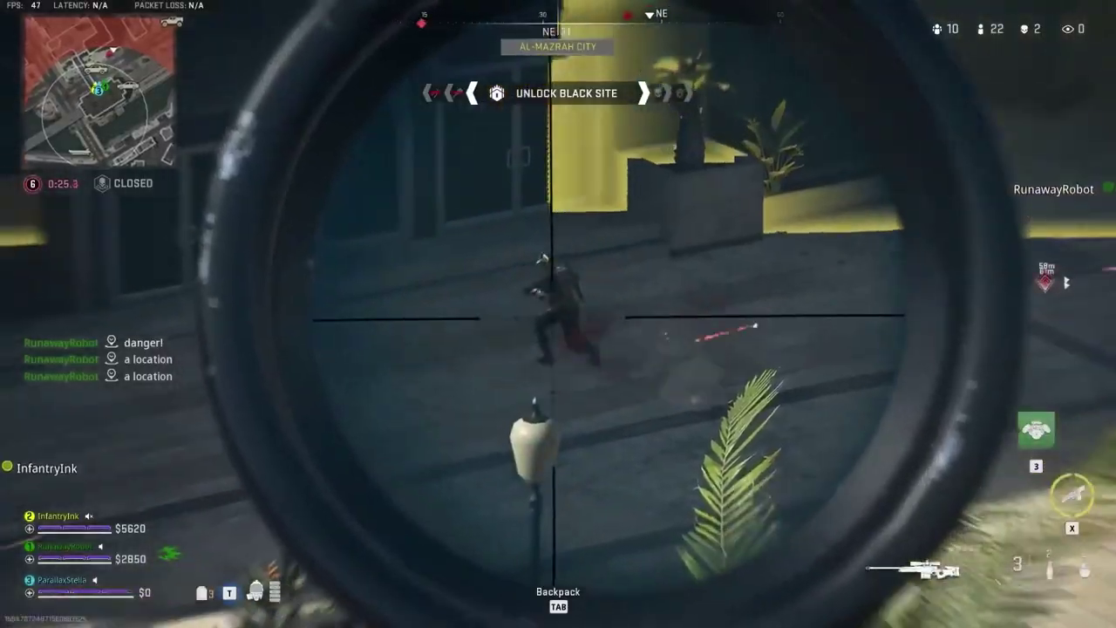
click(559, 314)
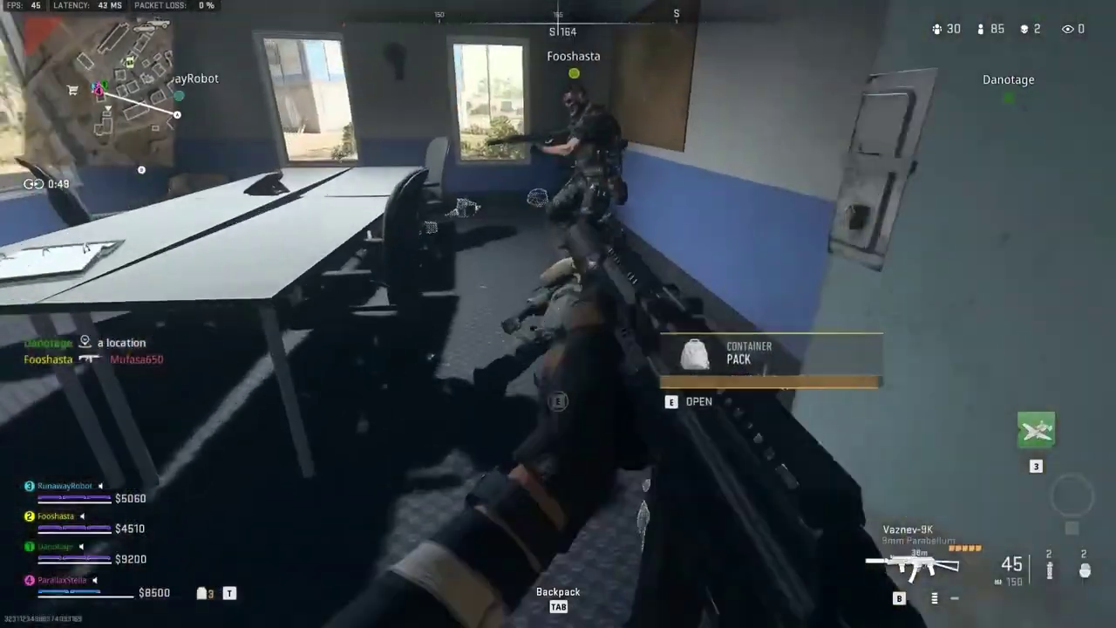
key(e)
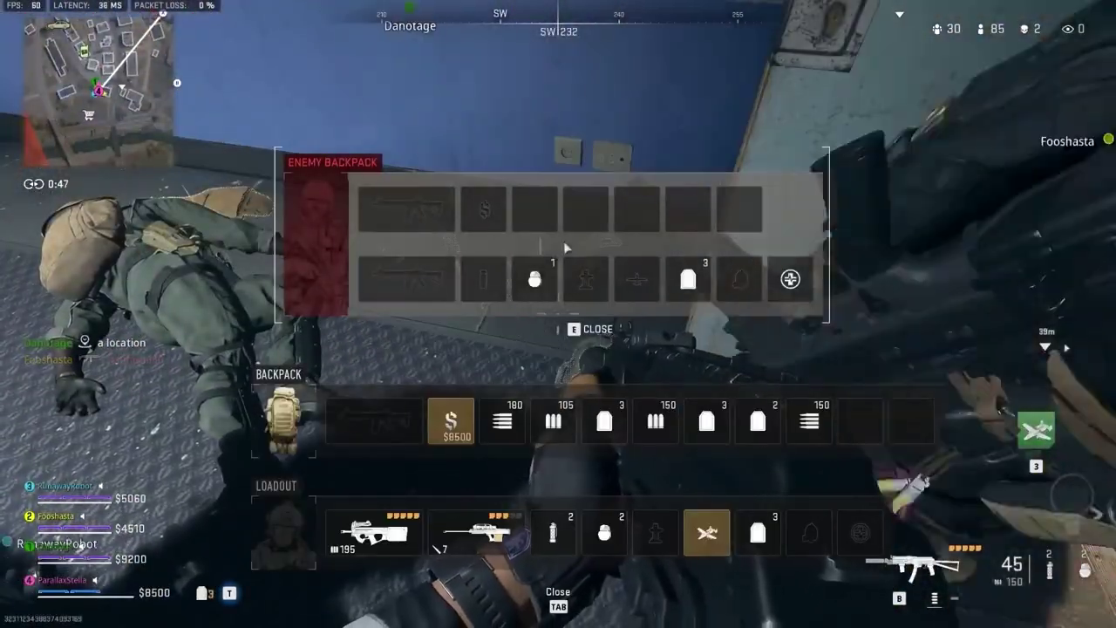
click(791, 280)
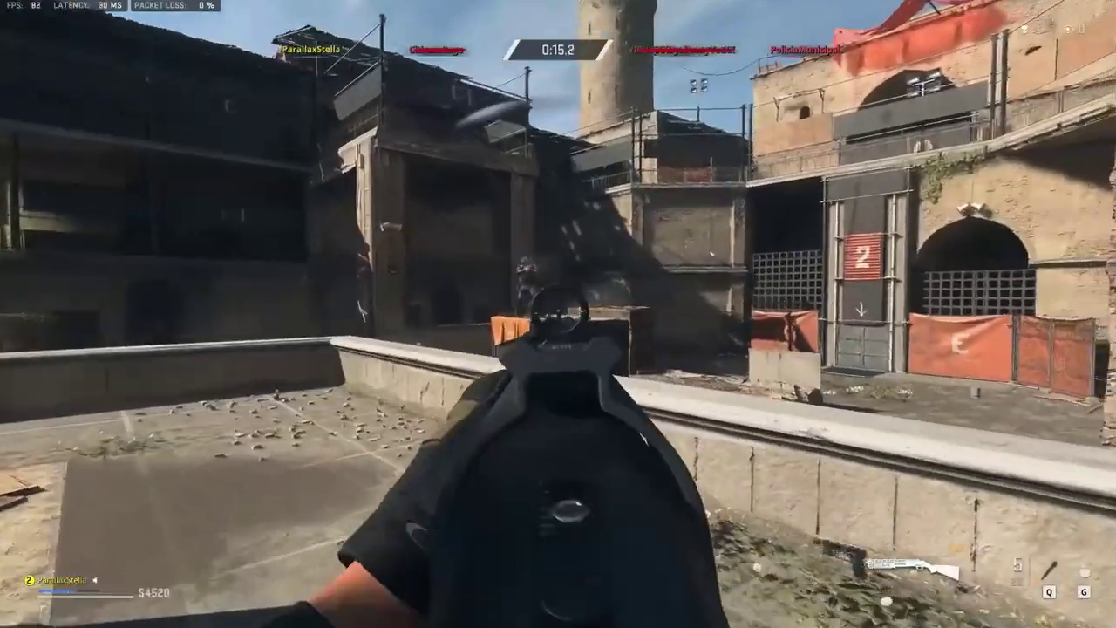
click(558, 314)
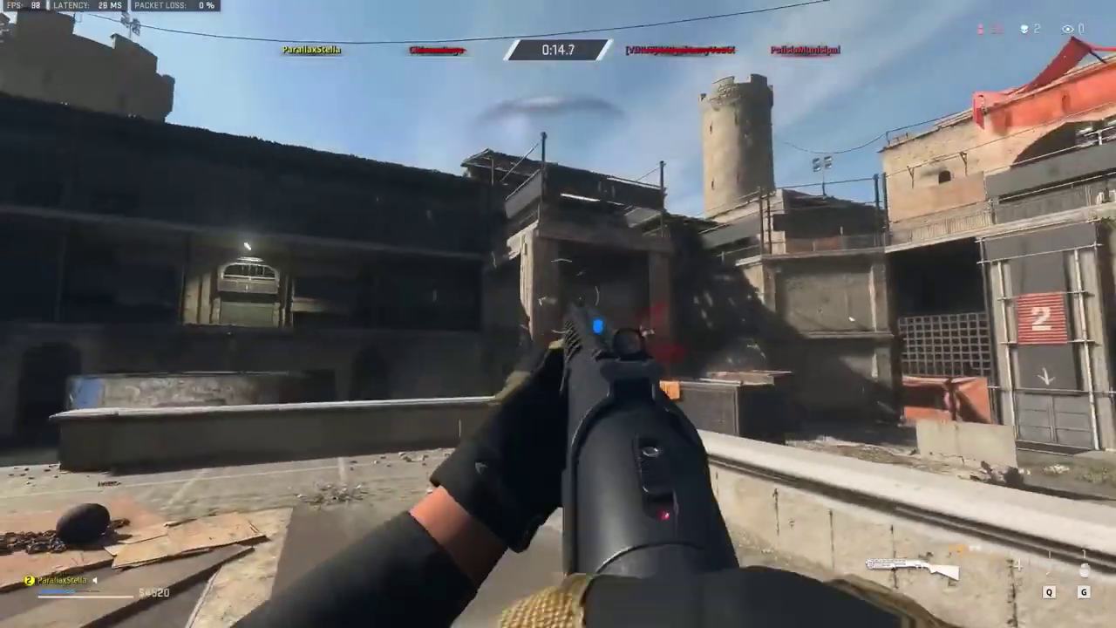
click(558, 314)
key(w)
key(d)
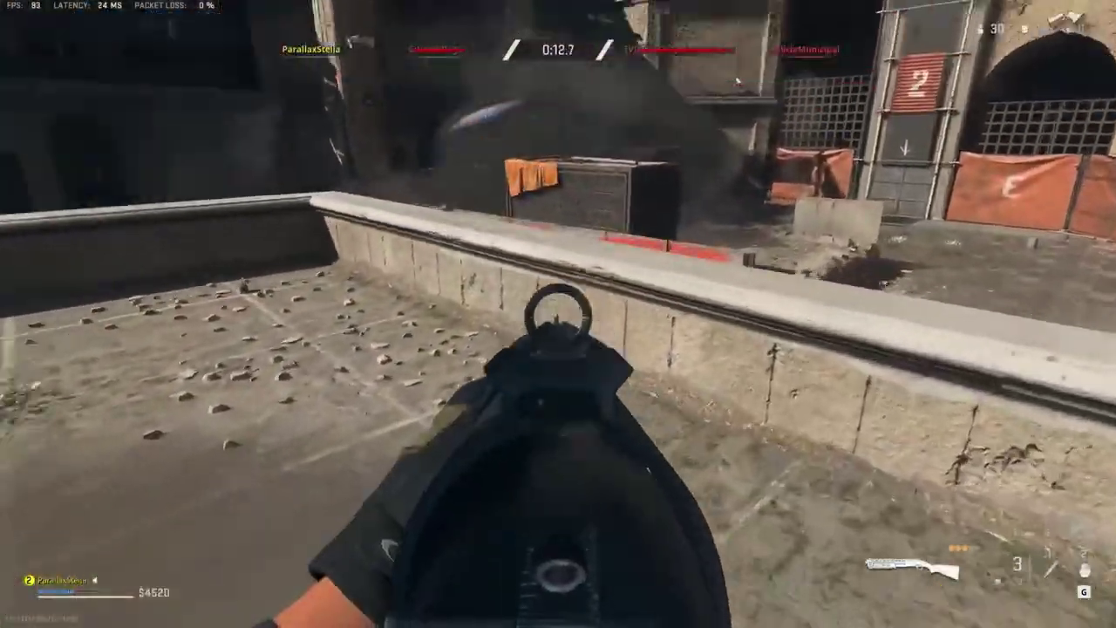
key(w)
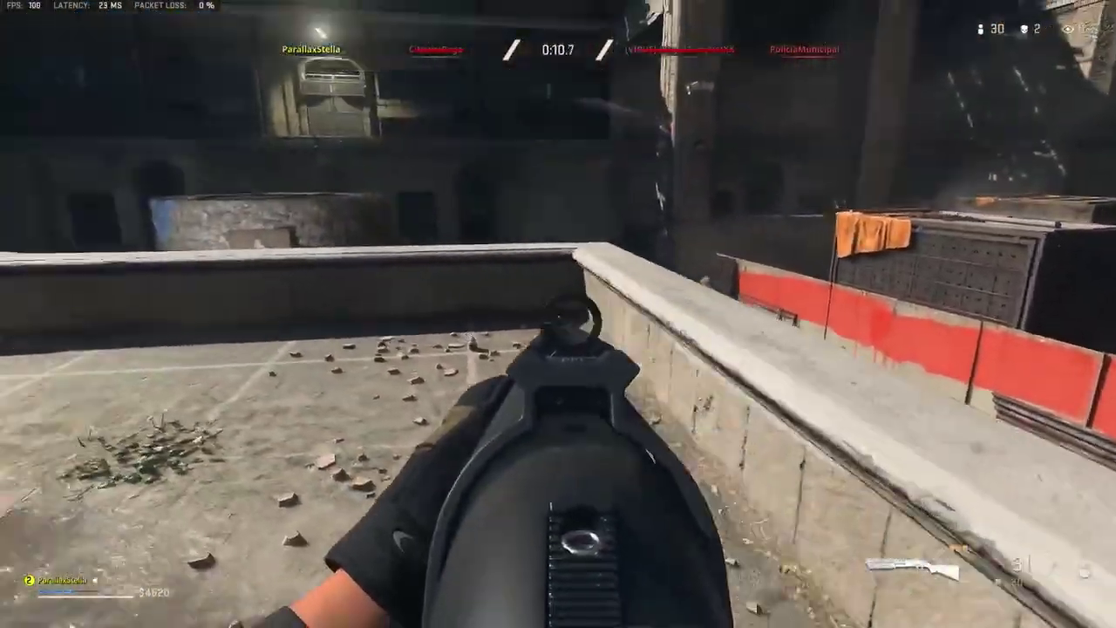
key(shift)
key(r)
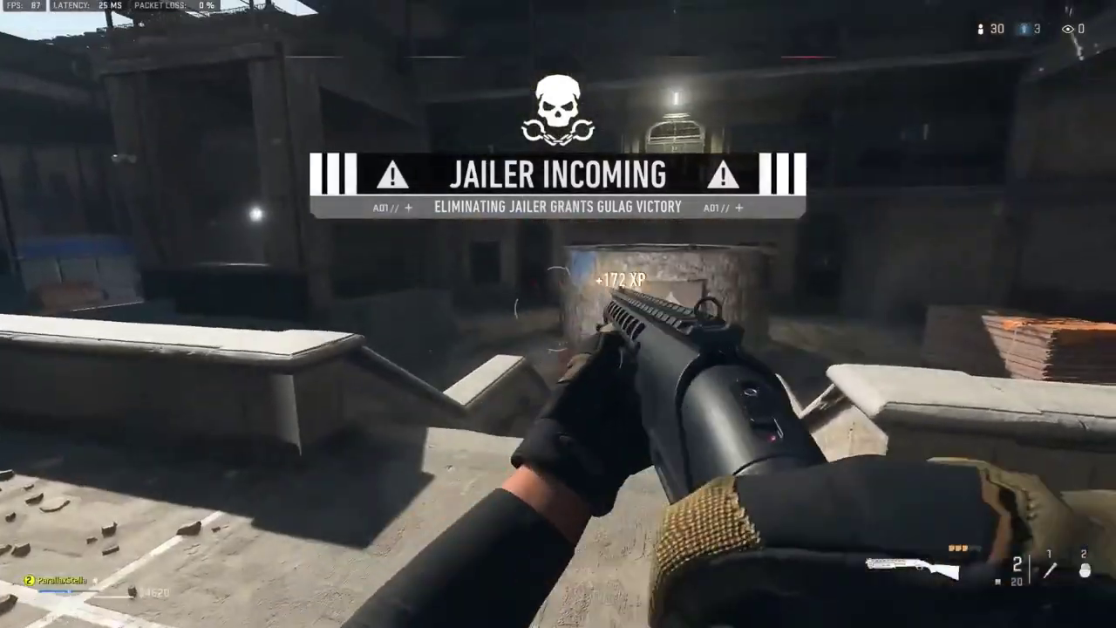